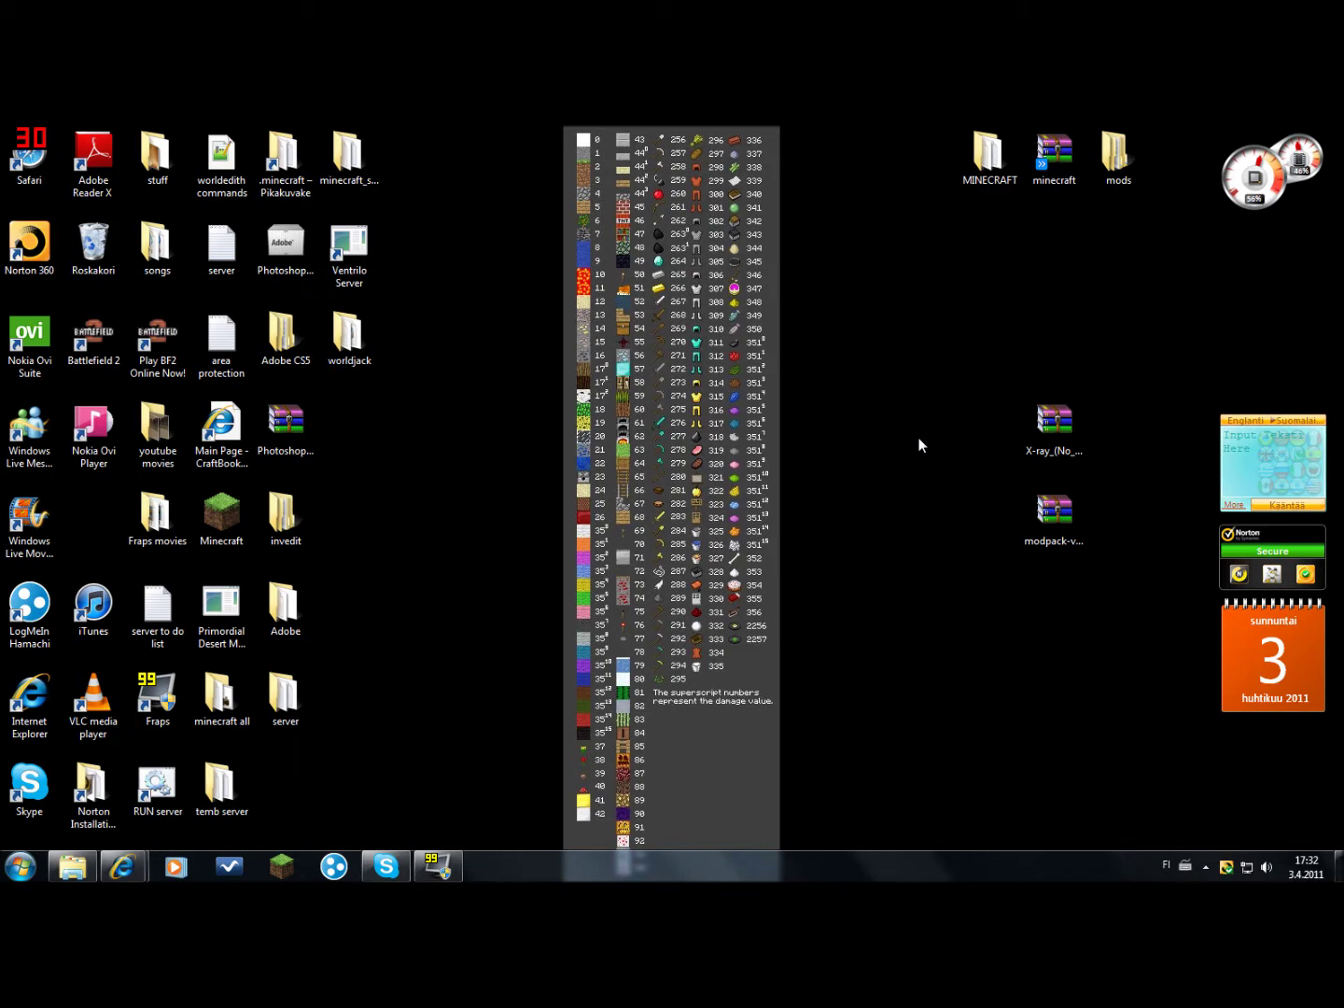
drag(991, 351, 1101, 450)
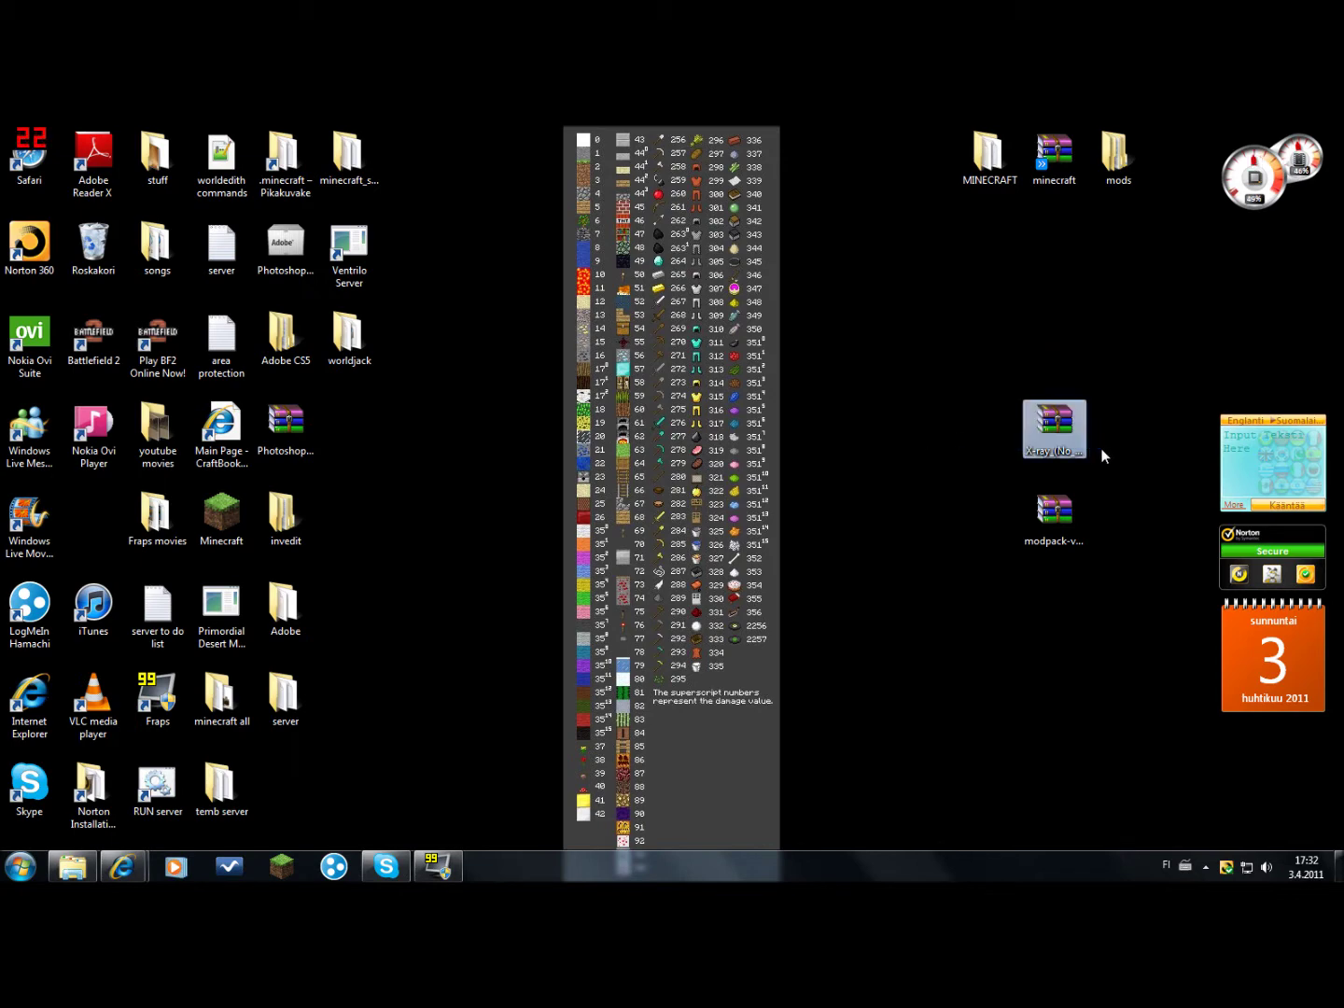
click(1066, 495)
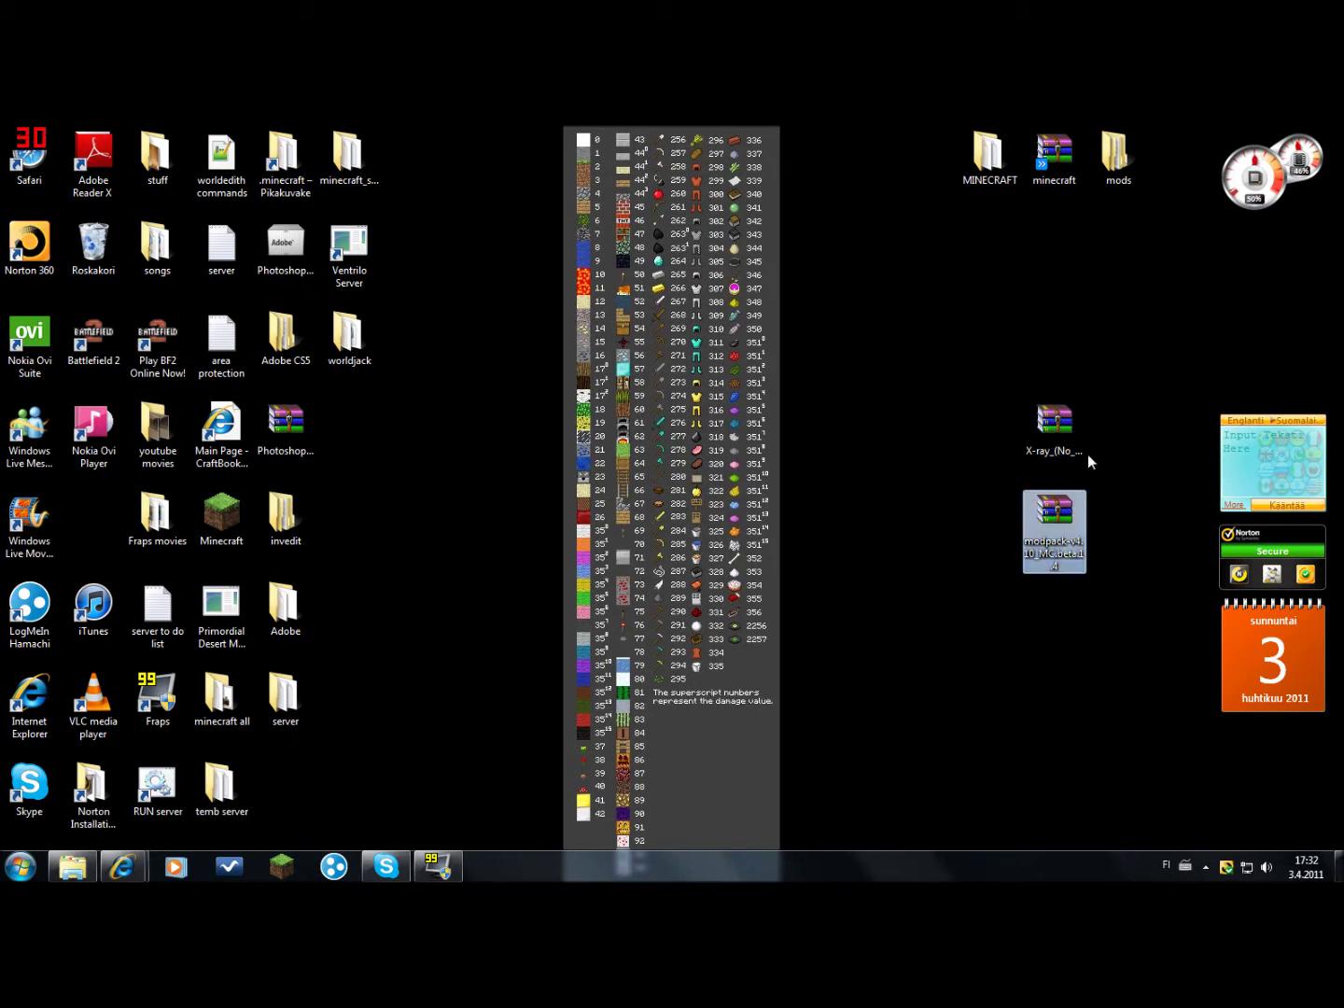
click(792, 552)
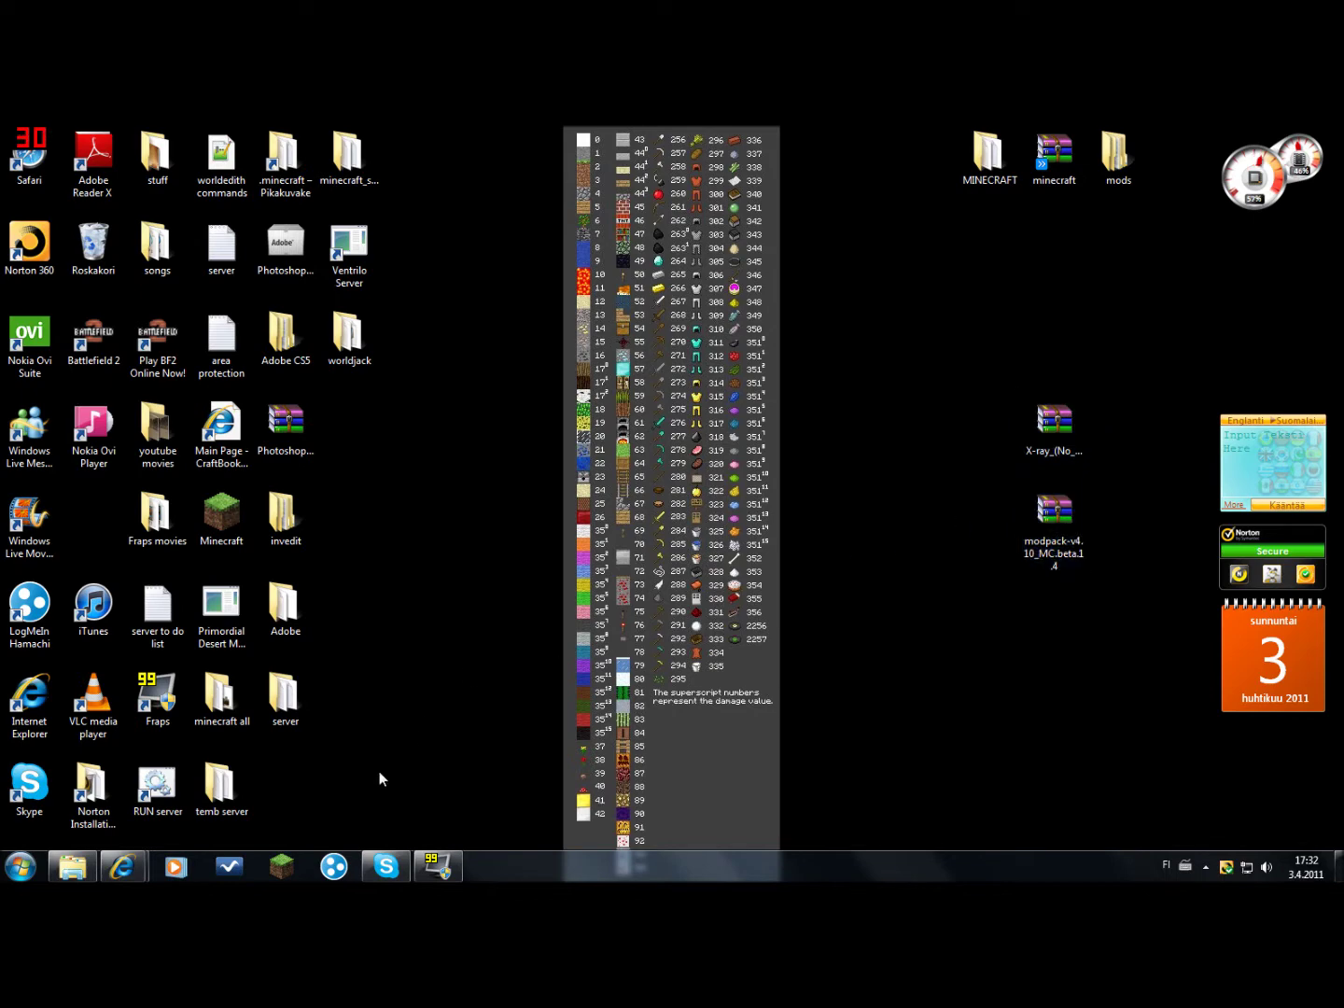
- View the Minecraft Forums thread for zombe's modpack in Internet Explorer, closing the browser when done
mouse_move(143, 864)
click(129, 801)
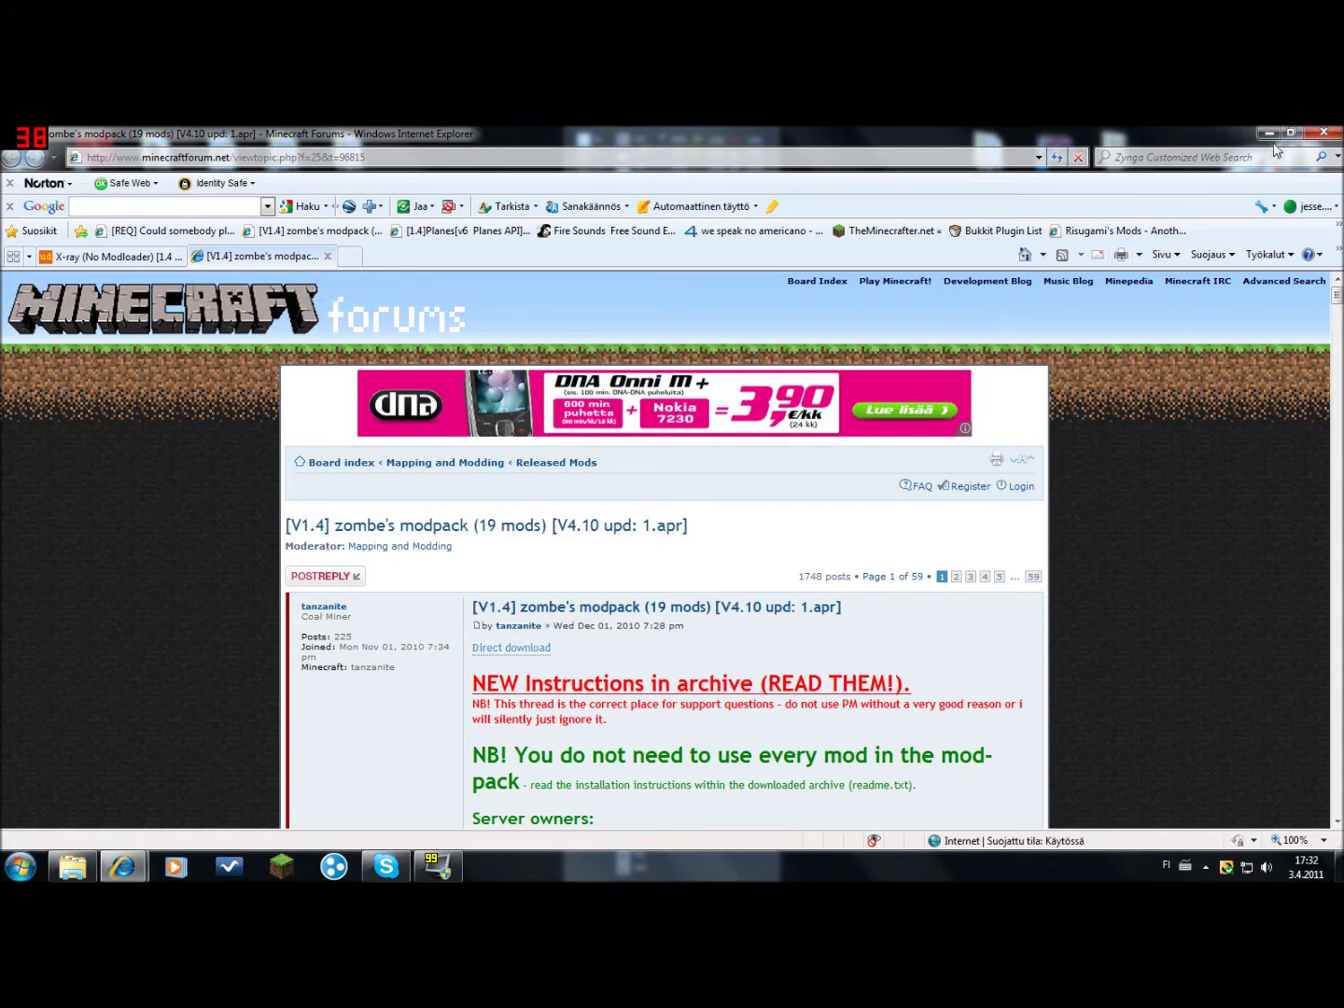
click(1337, 133)
key(Escape)
click(1324, 134)
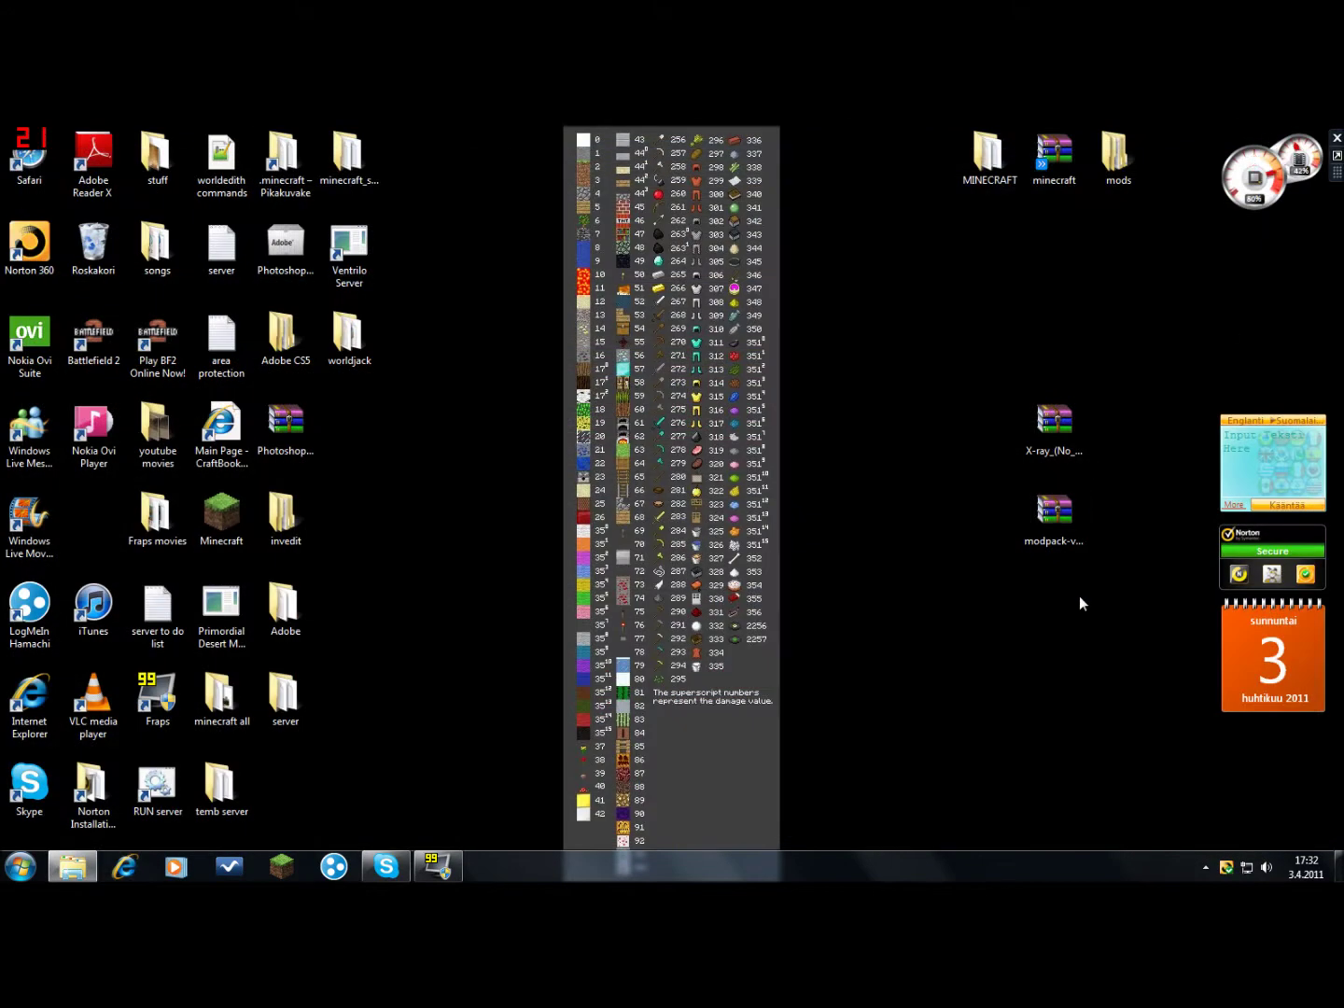
drag(1095, 634, 953, 457)
click(914, 480)
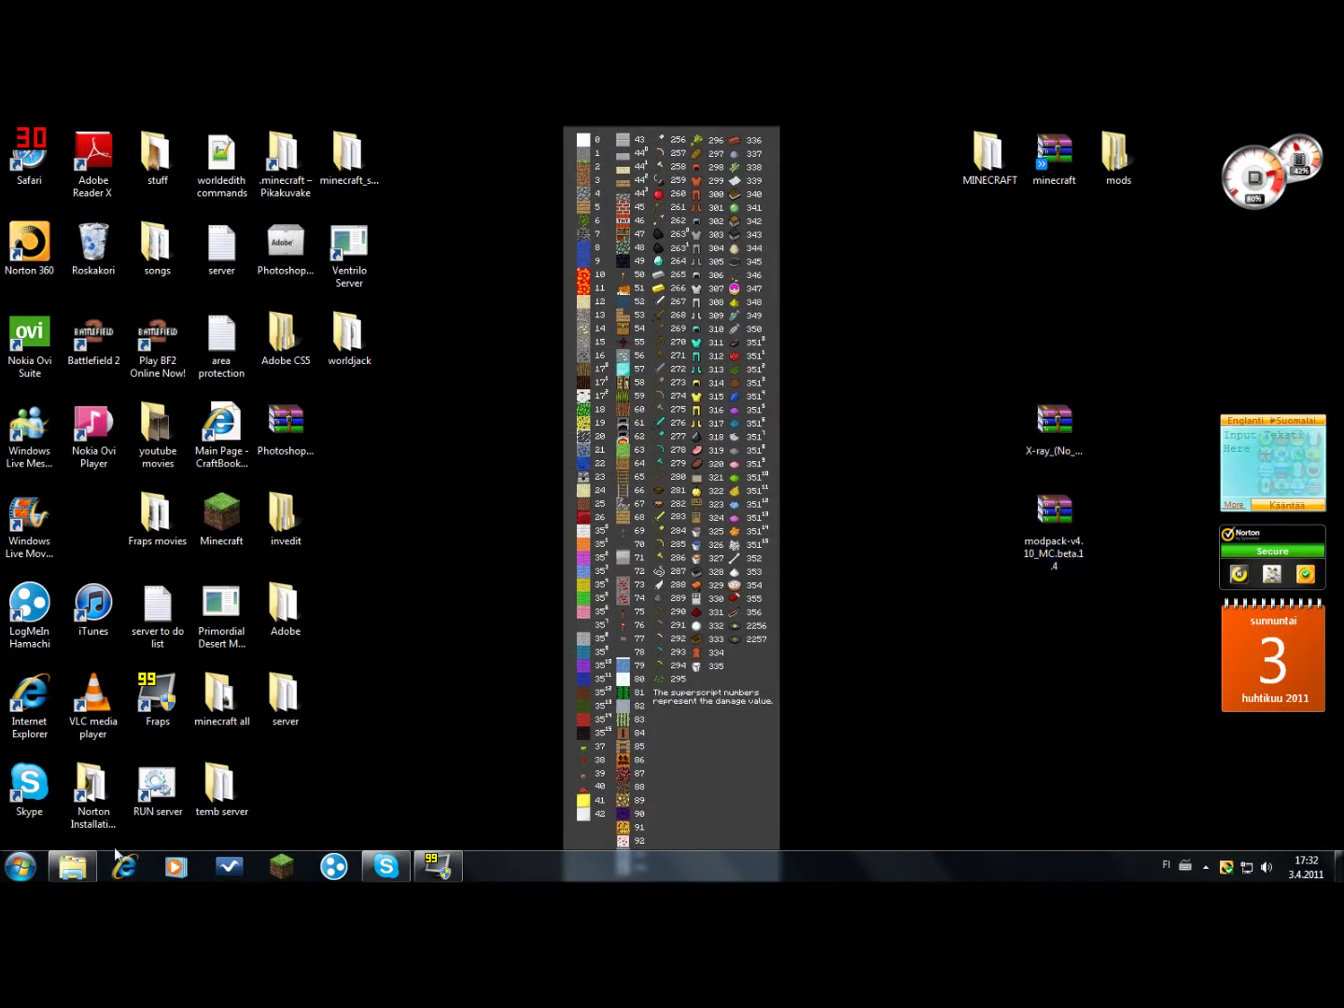
- Go to the %appdata% location and open its .minecraft folder
click(19, 868)
click(94, 823)
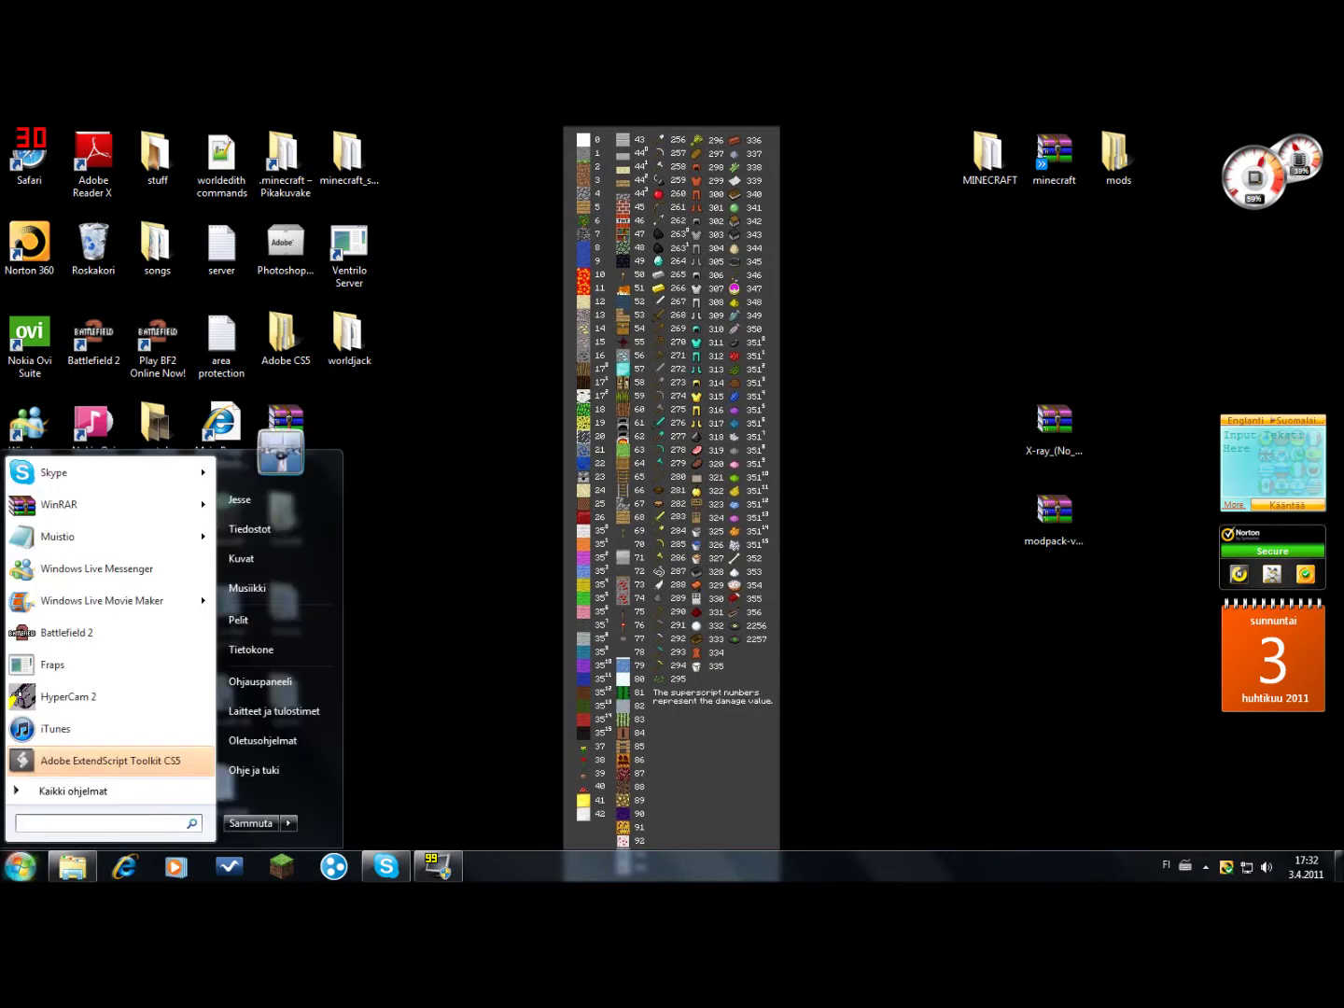
text(%)
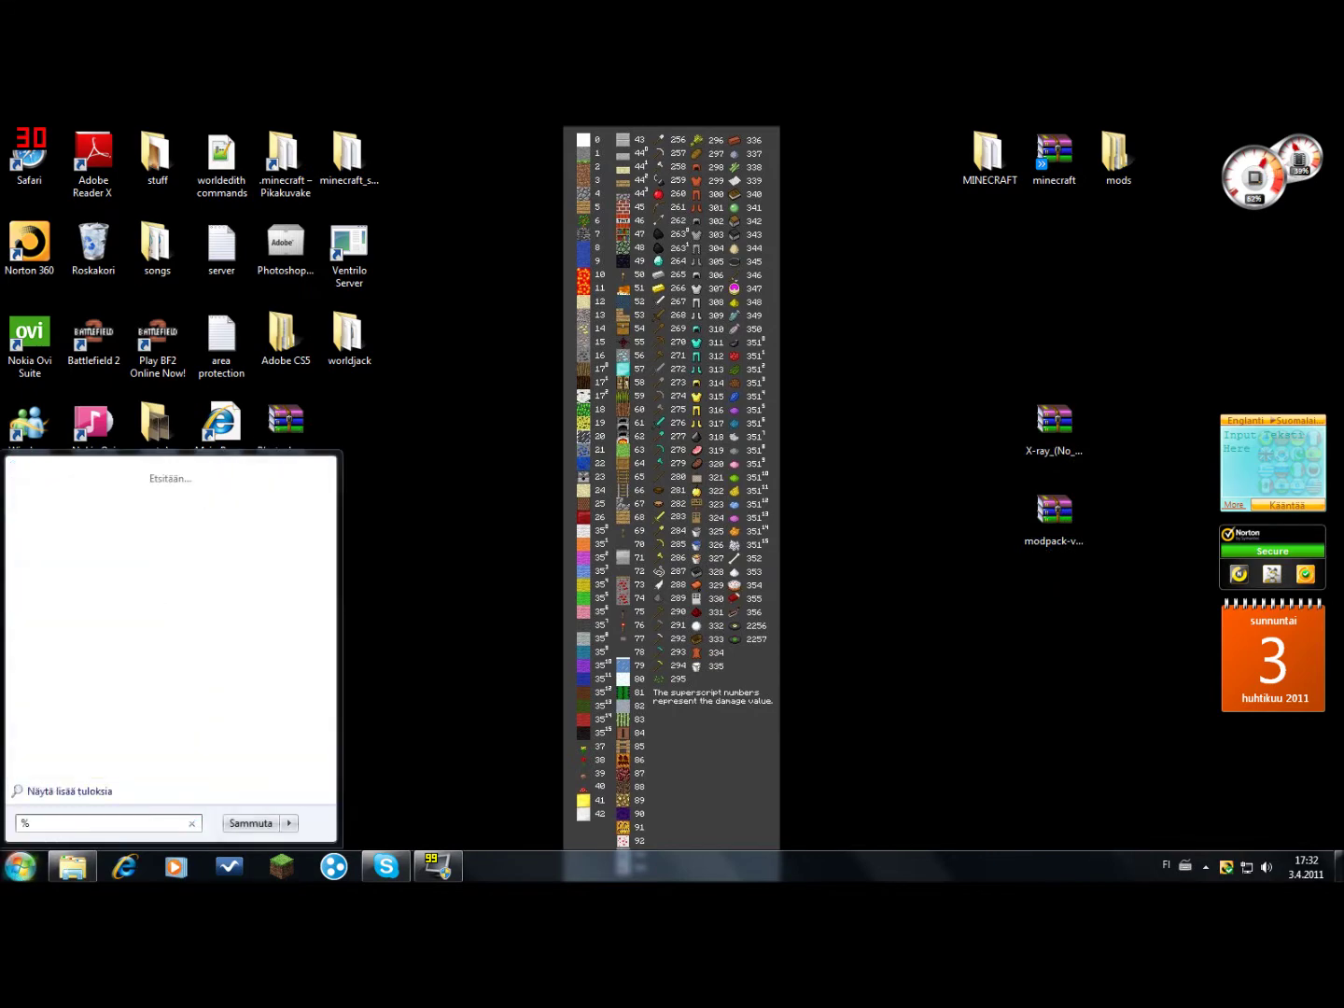
text(appdata%)
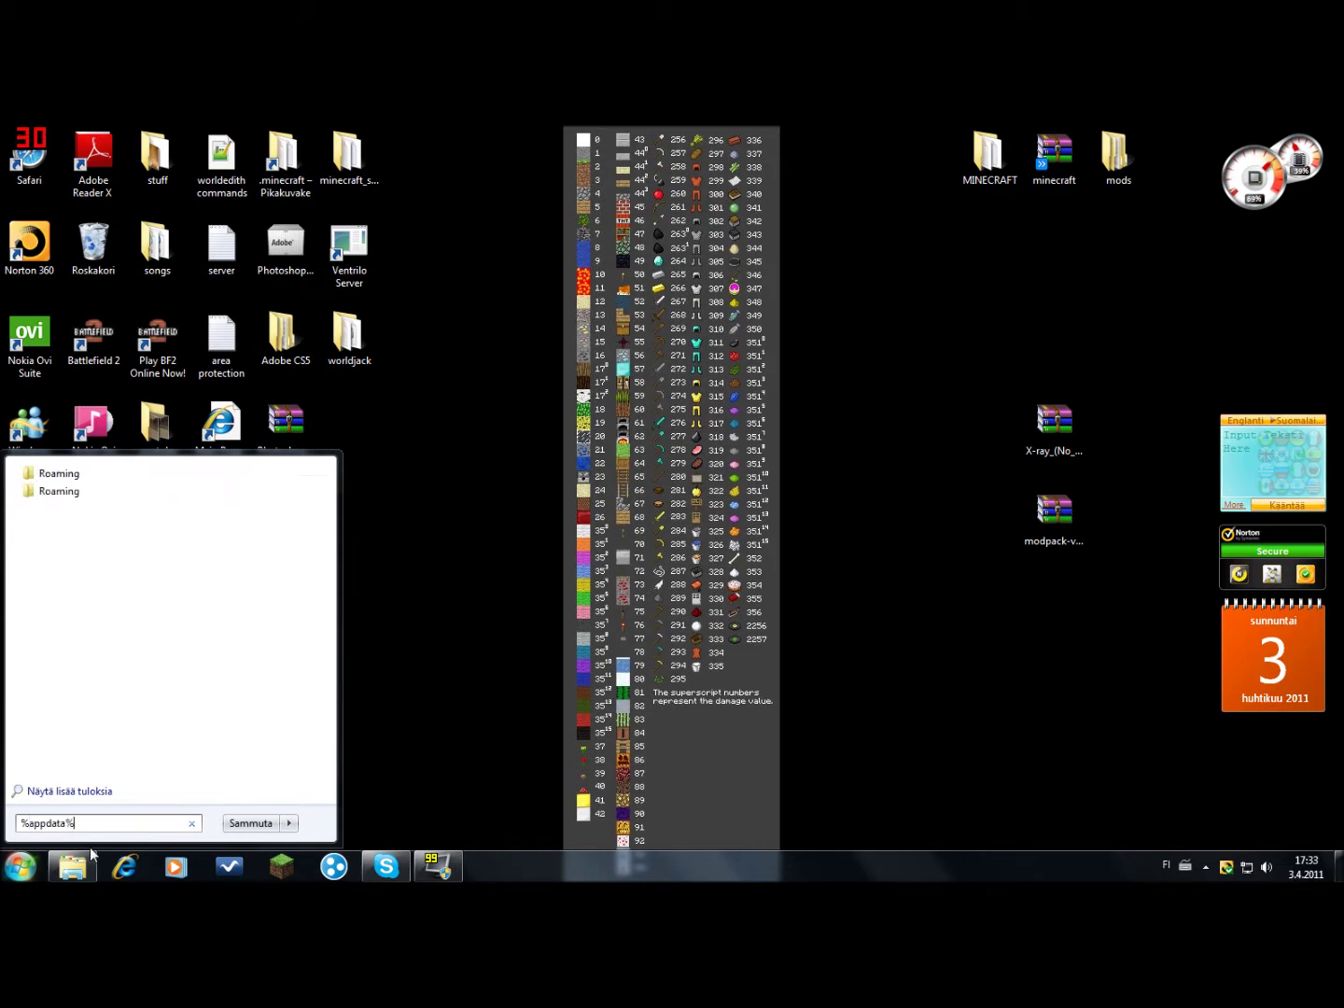
key(Return)
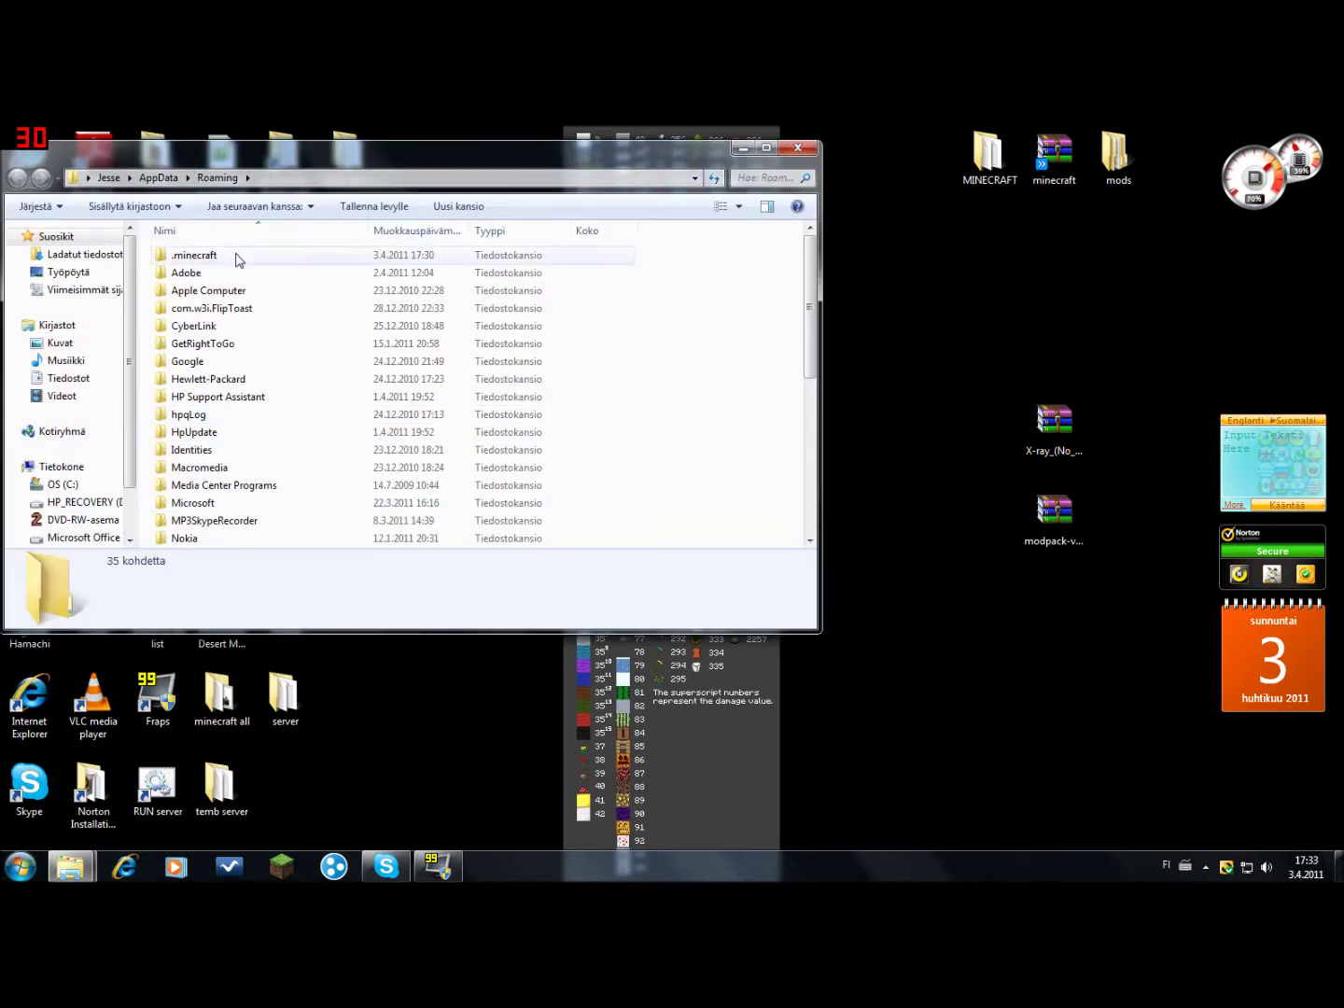
double_click(237, 259)
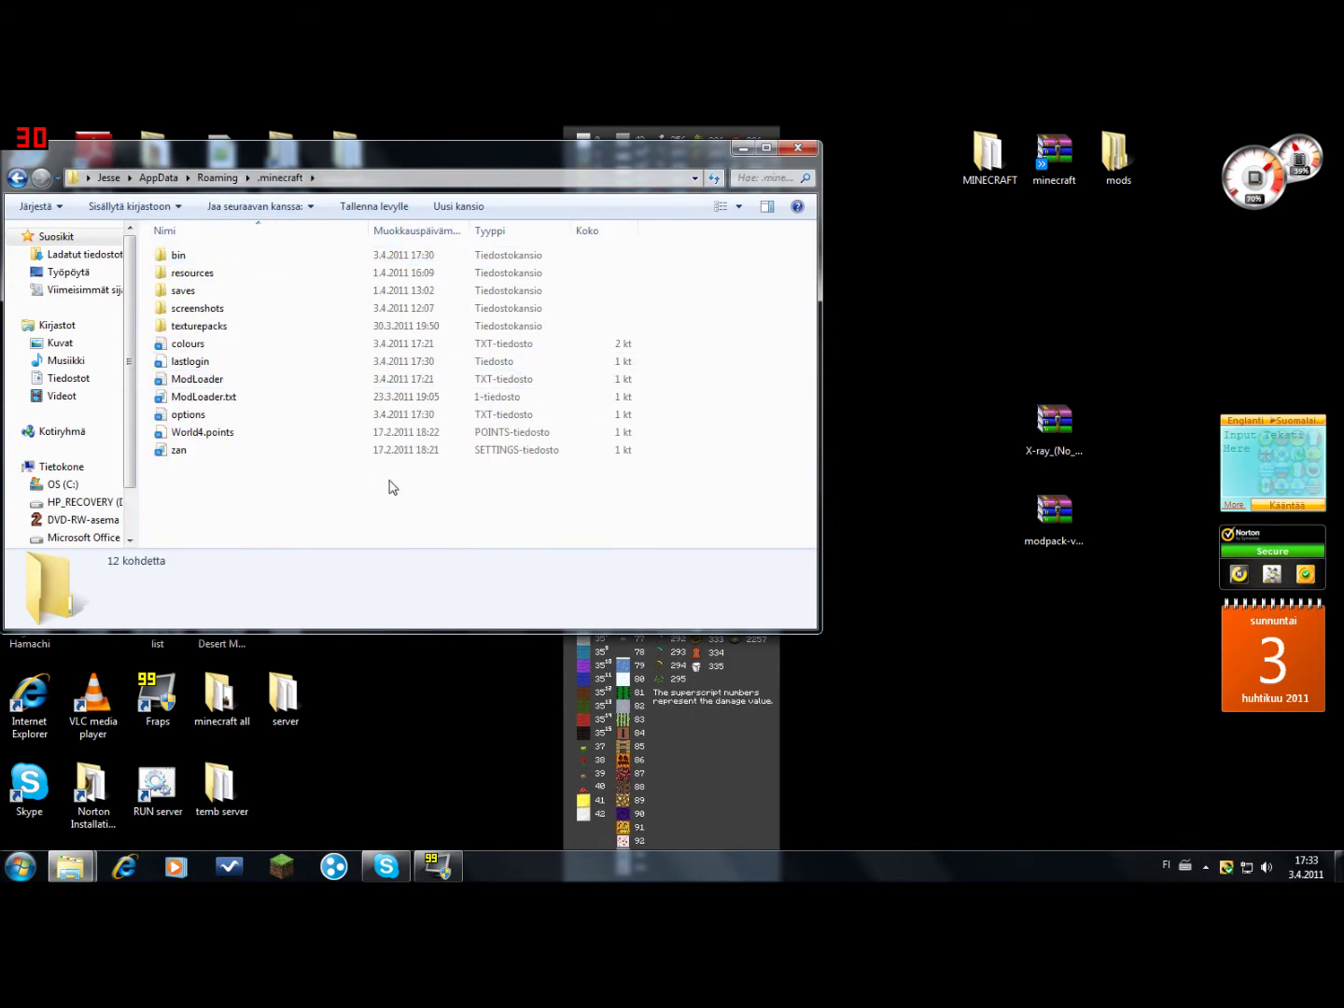
- Open the minecraft archive from the bin folder in WinRAR and place its window beside the desktop mod archives
drag(645, 519, 154, 243)
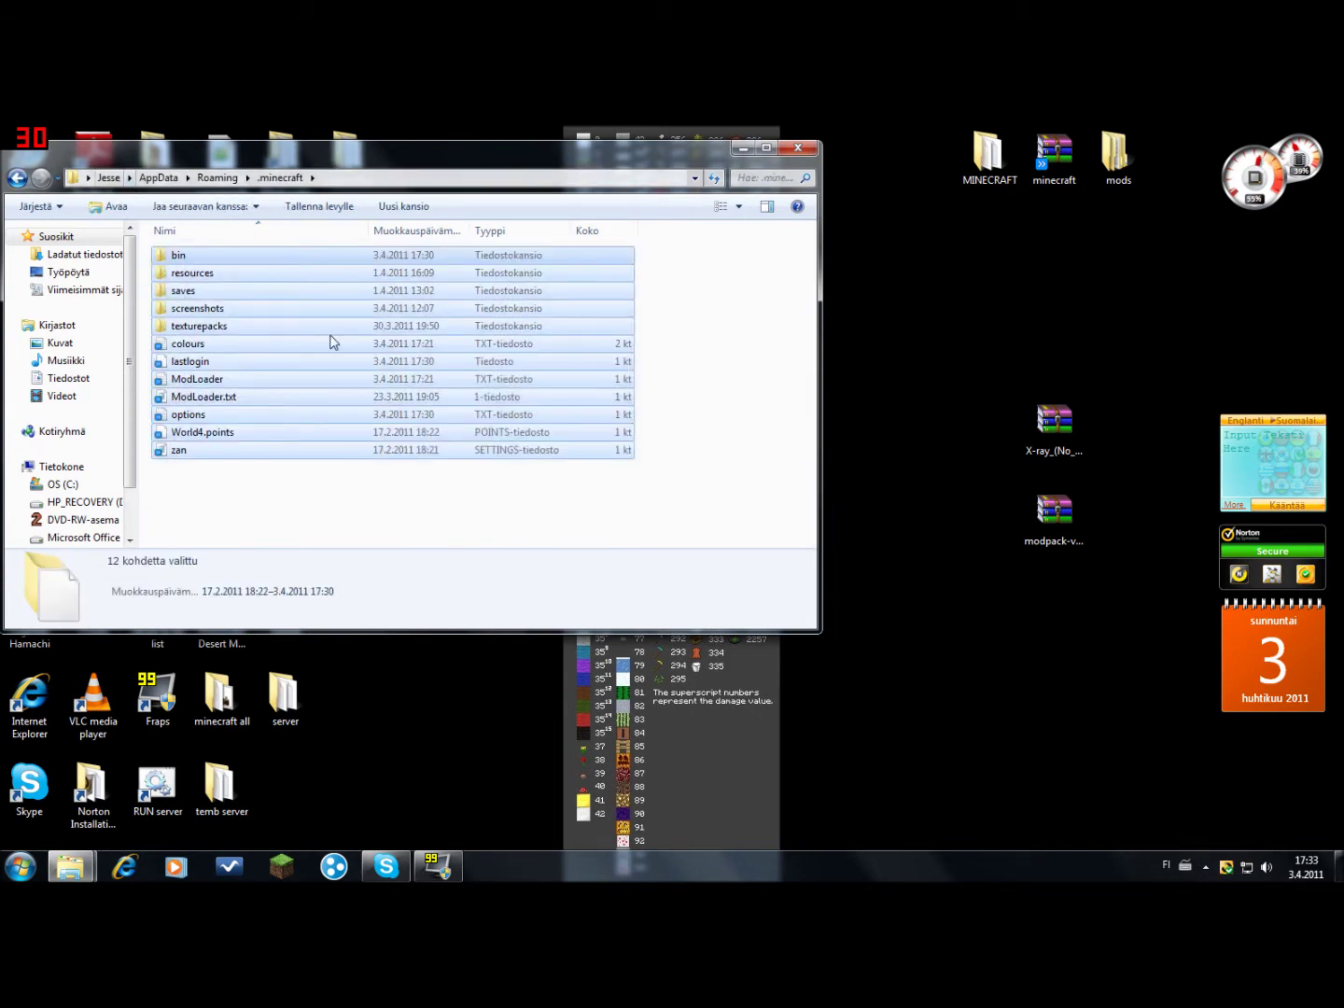
click(383, 500)
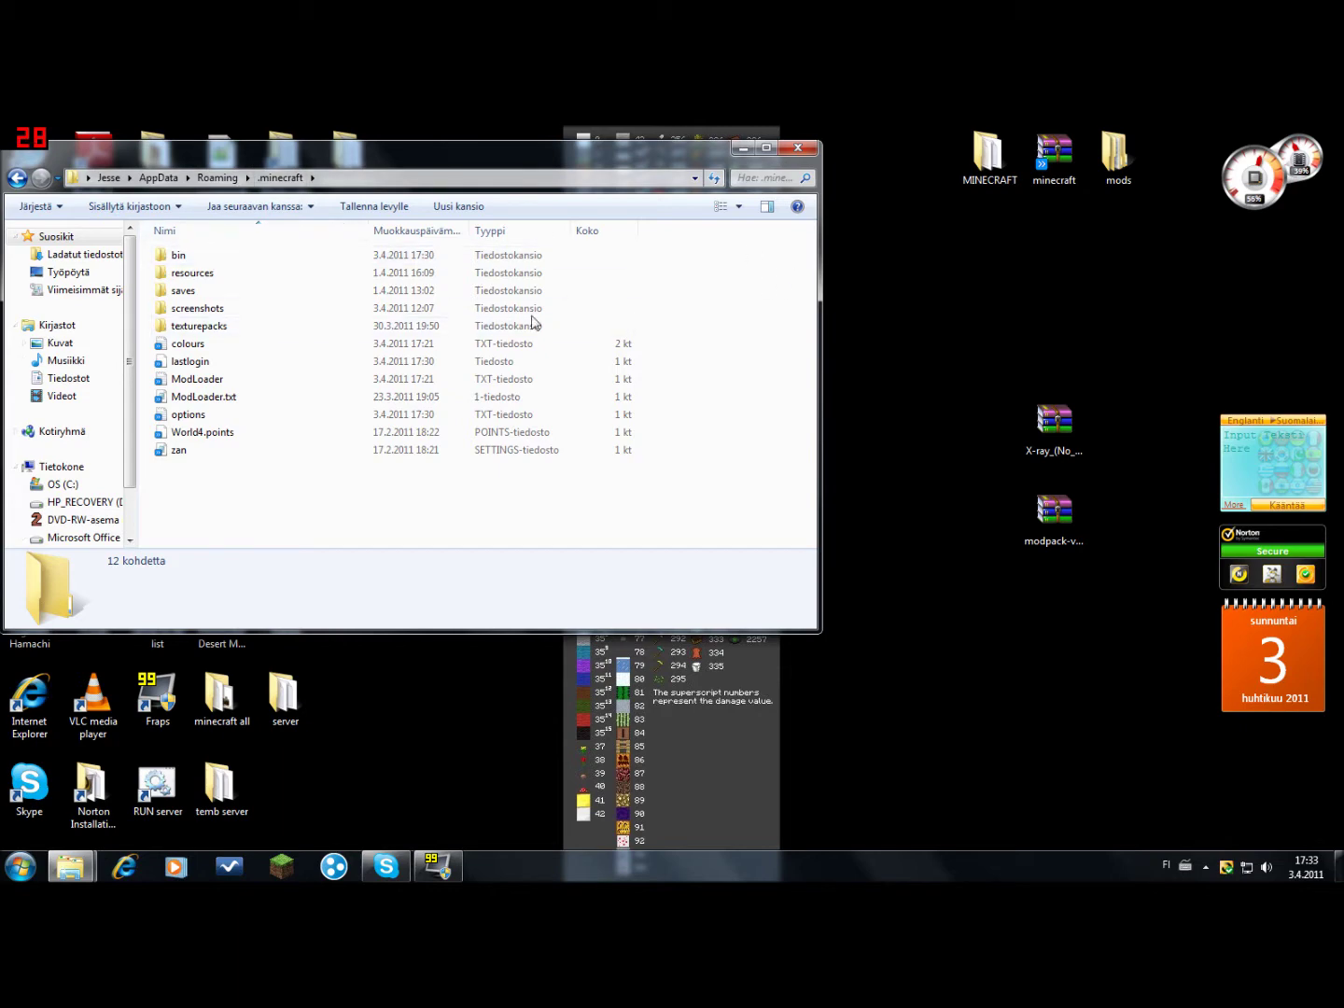
double_click(214, 256)
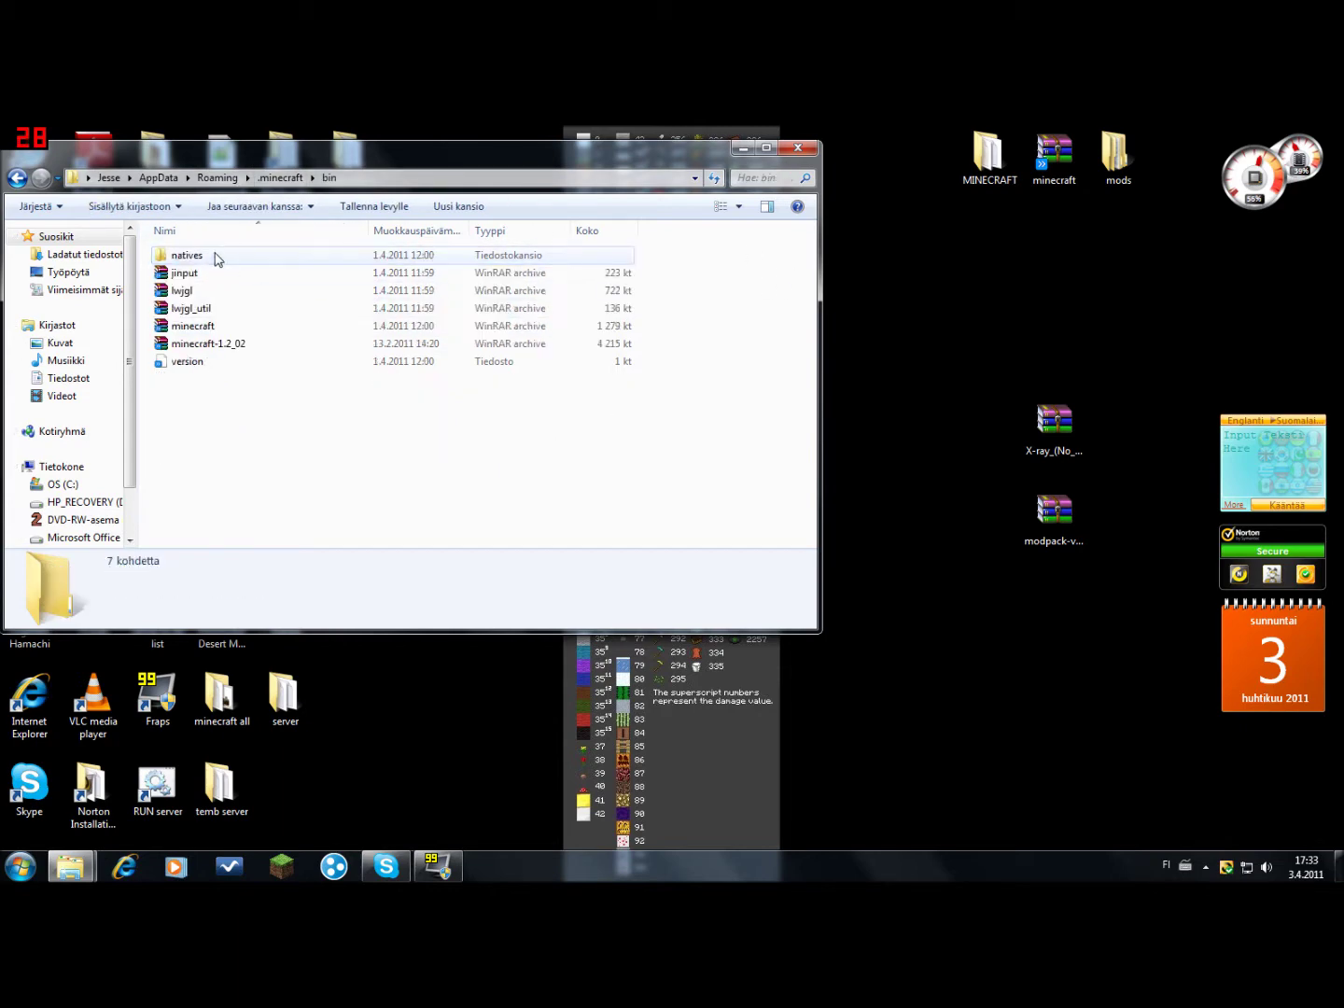
click(254, 329)
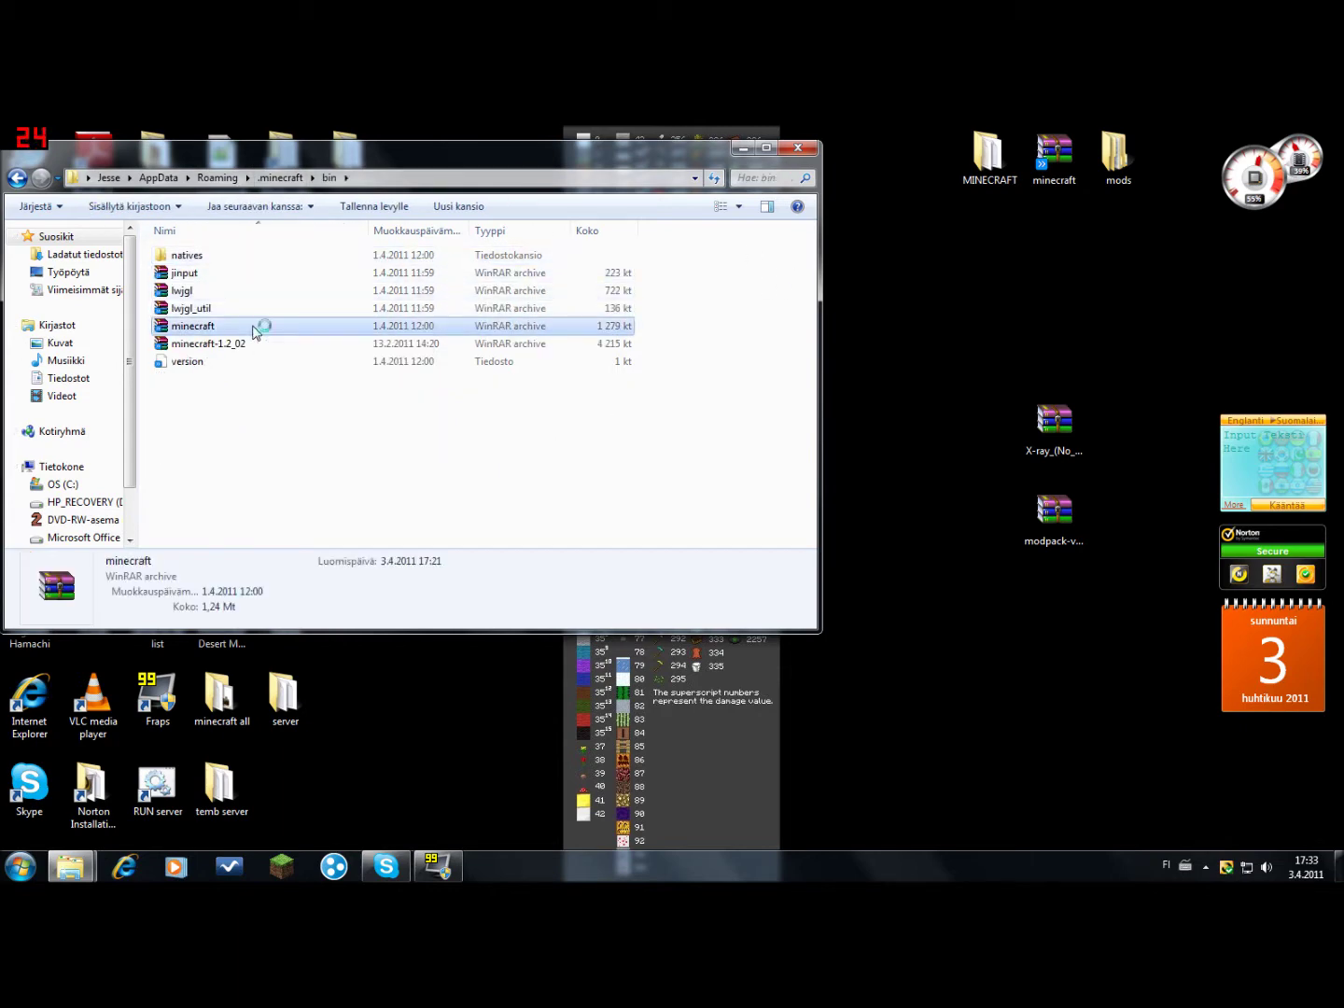
double_click(253, 332)
drag(987, 200, 364, 149)
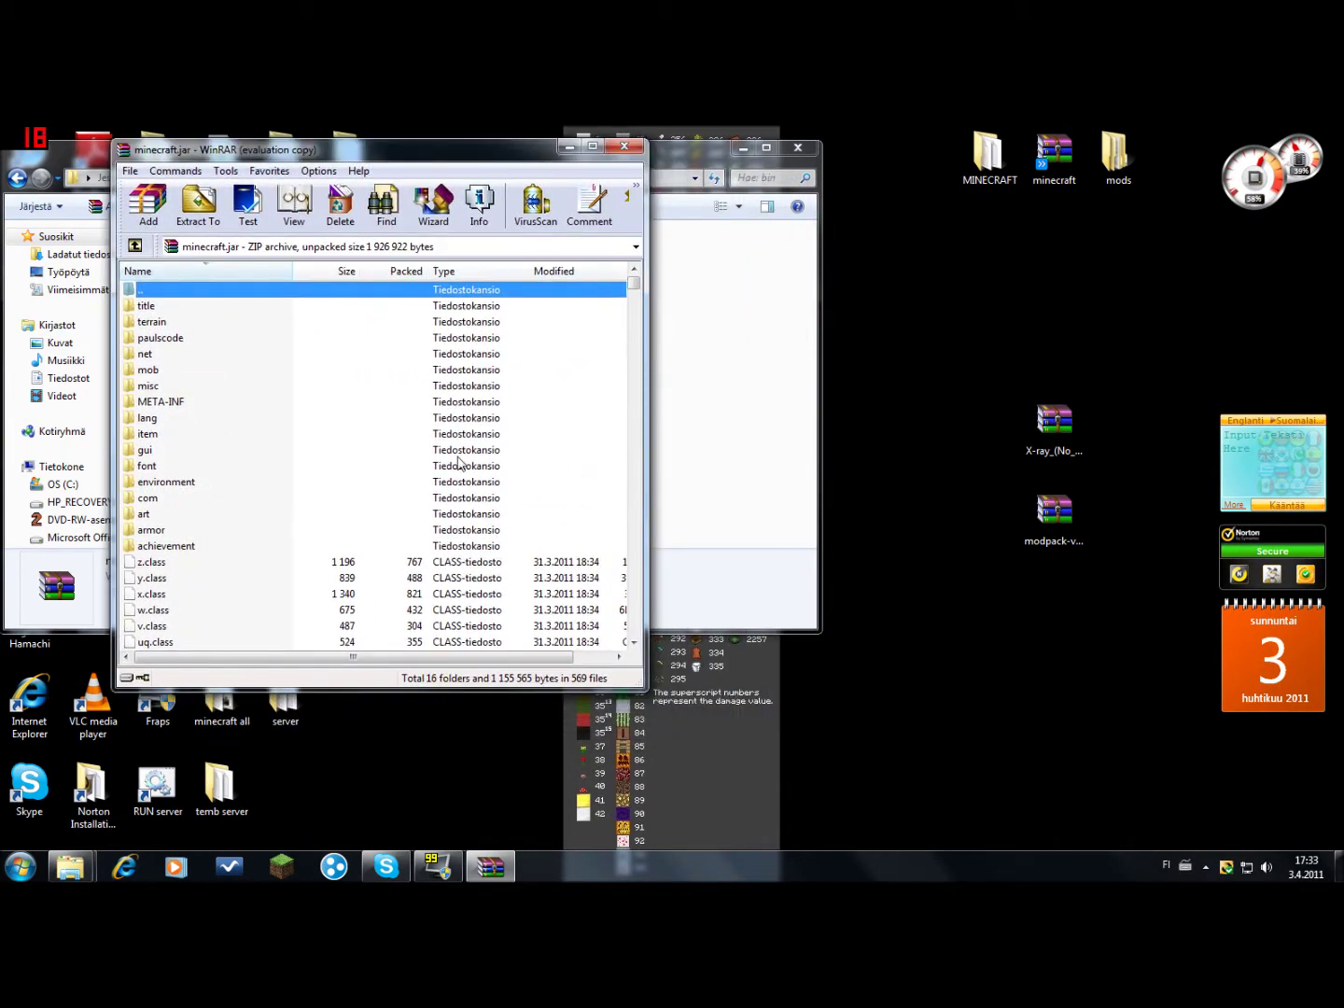
- Delete the META-INF folder from minecraft.jar
click(184, 403)
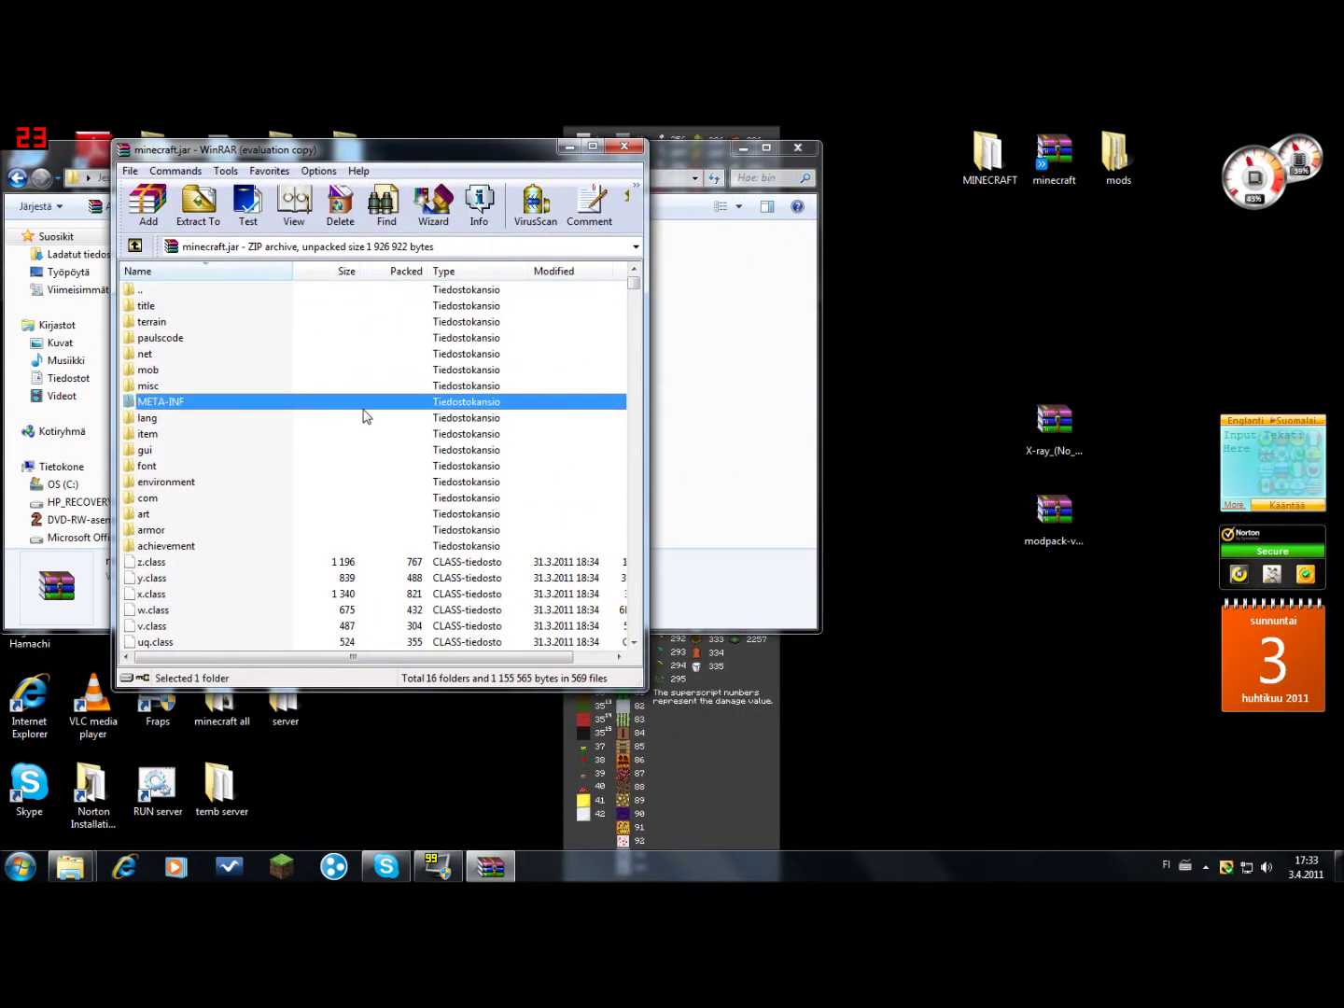
key(Delete)
key(Return)
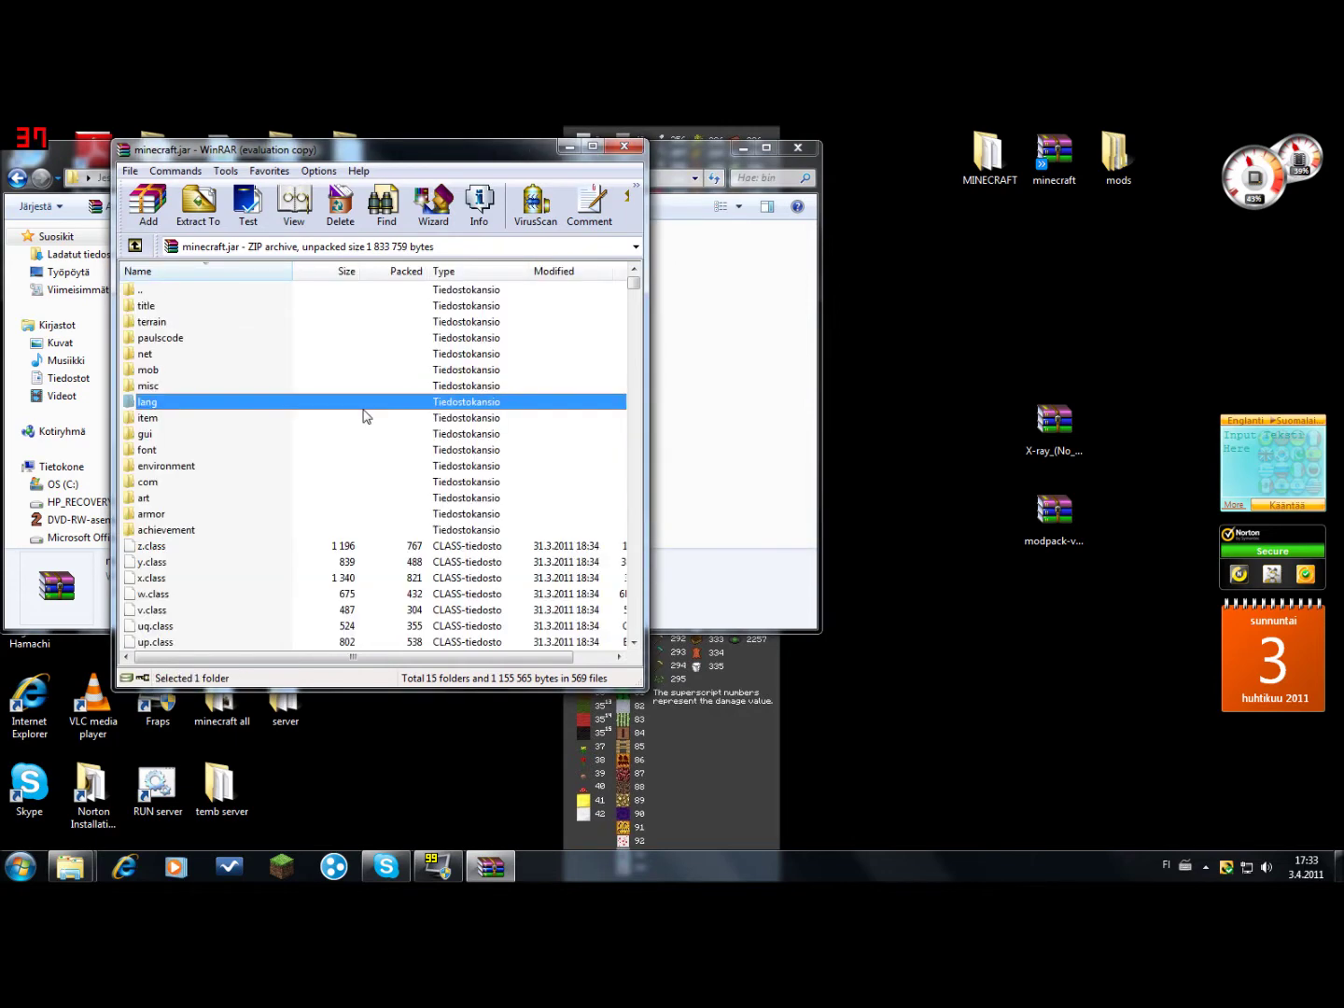
- Open the X-ray (No Modloader) [1.4 BETA] folder in its zip archive, with the window next to minecraft.jar
drag(1073, 429, 873, 416)
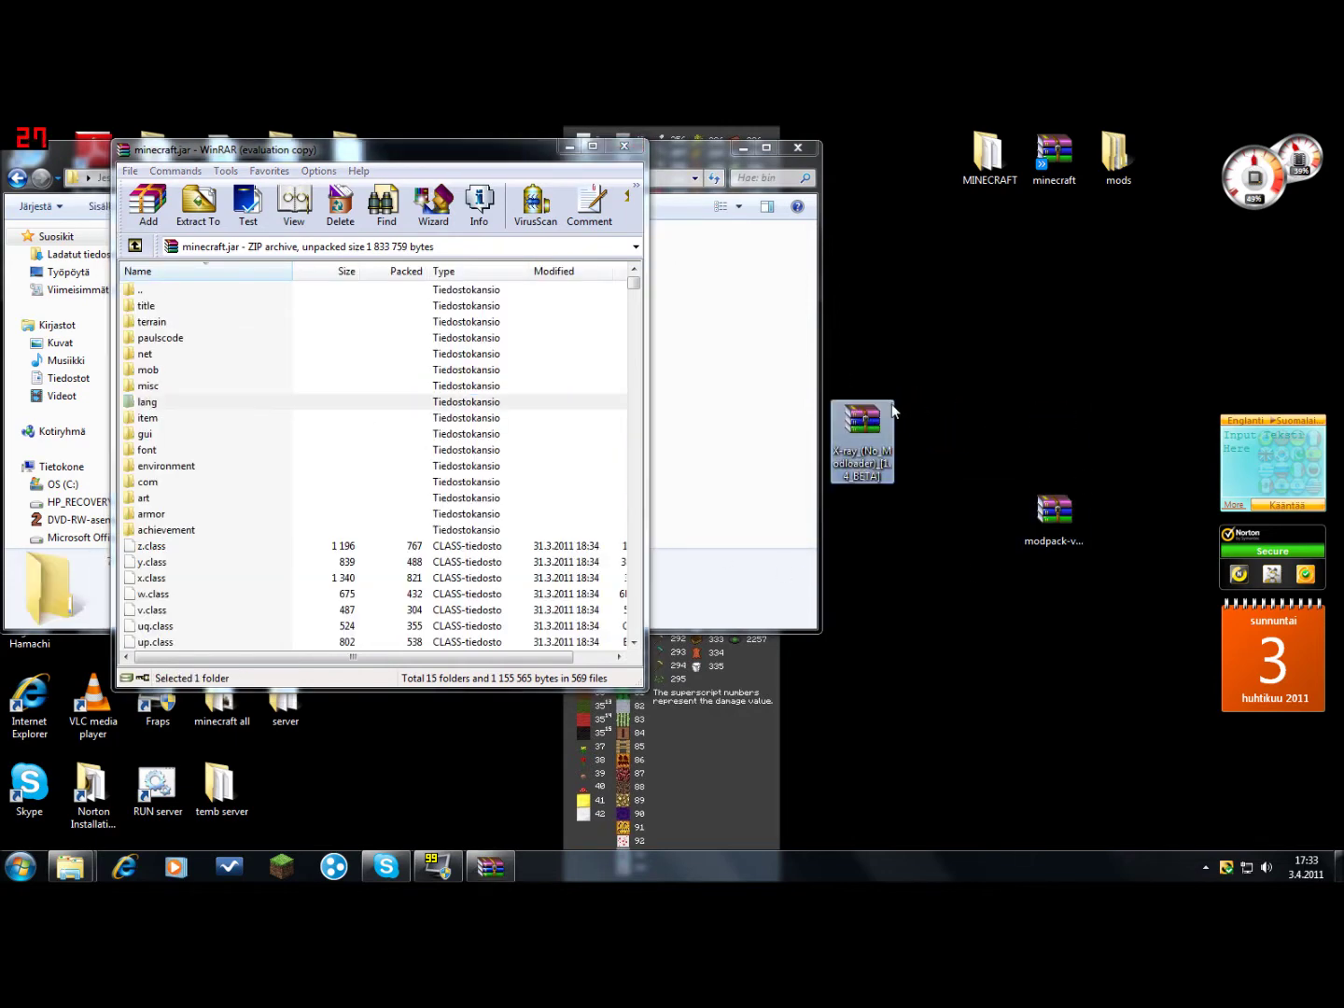
double_click(873, 416)
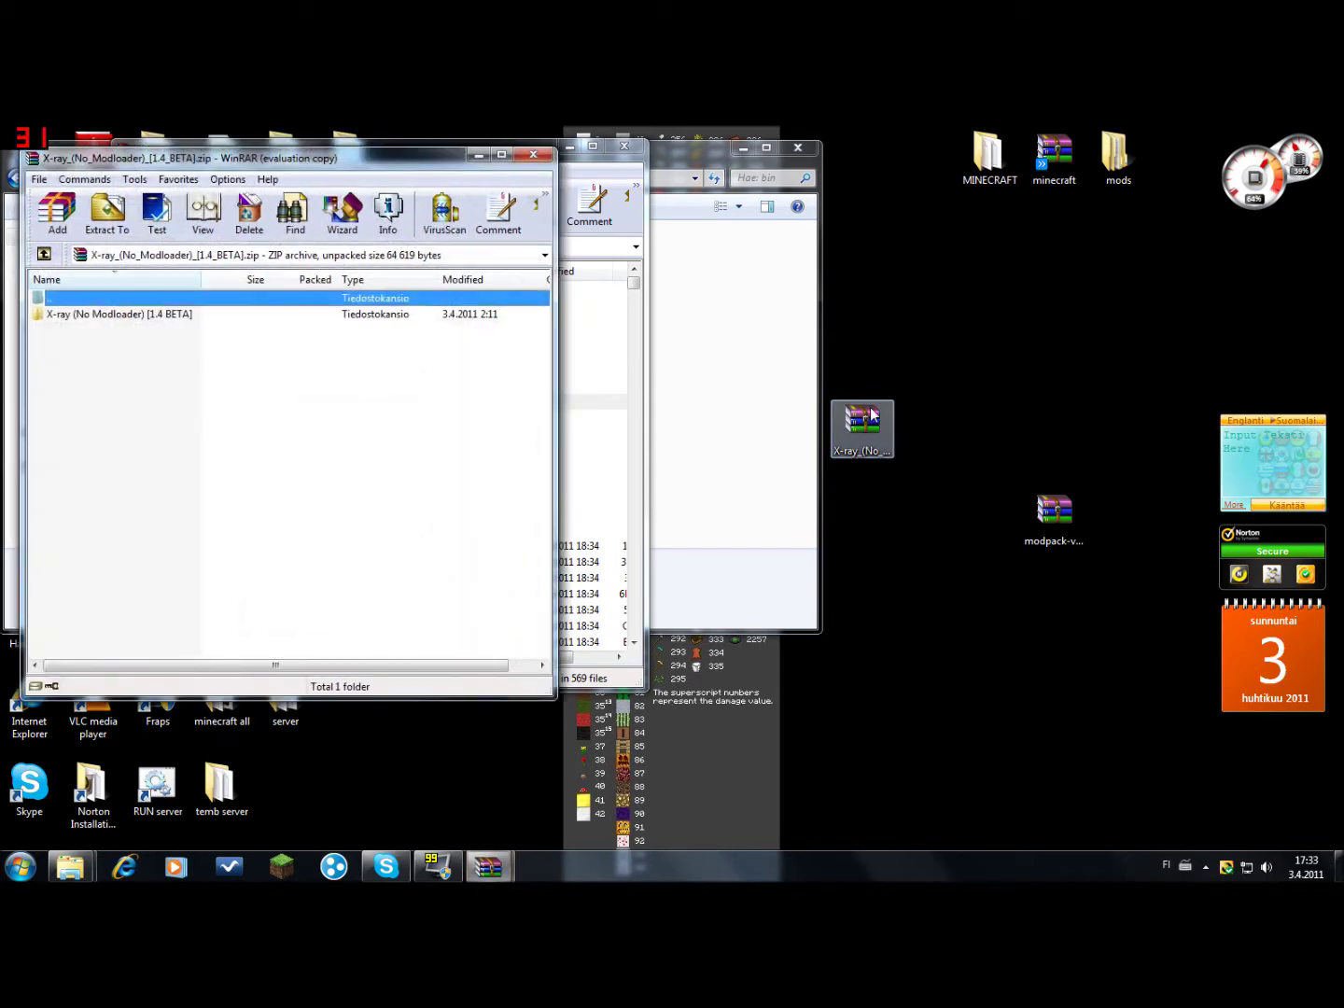
drag(280, 157, 917, 150)
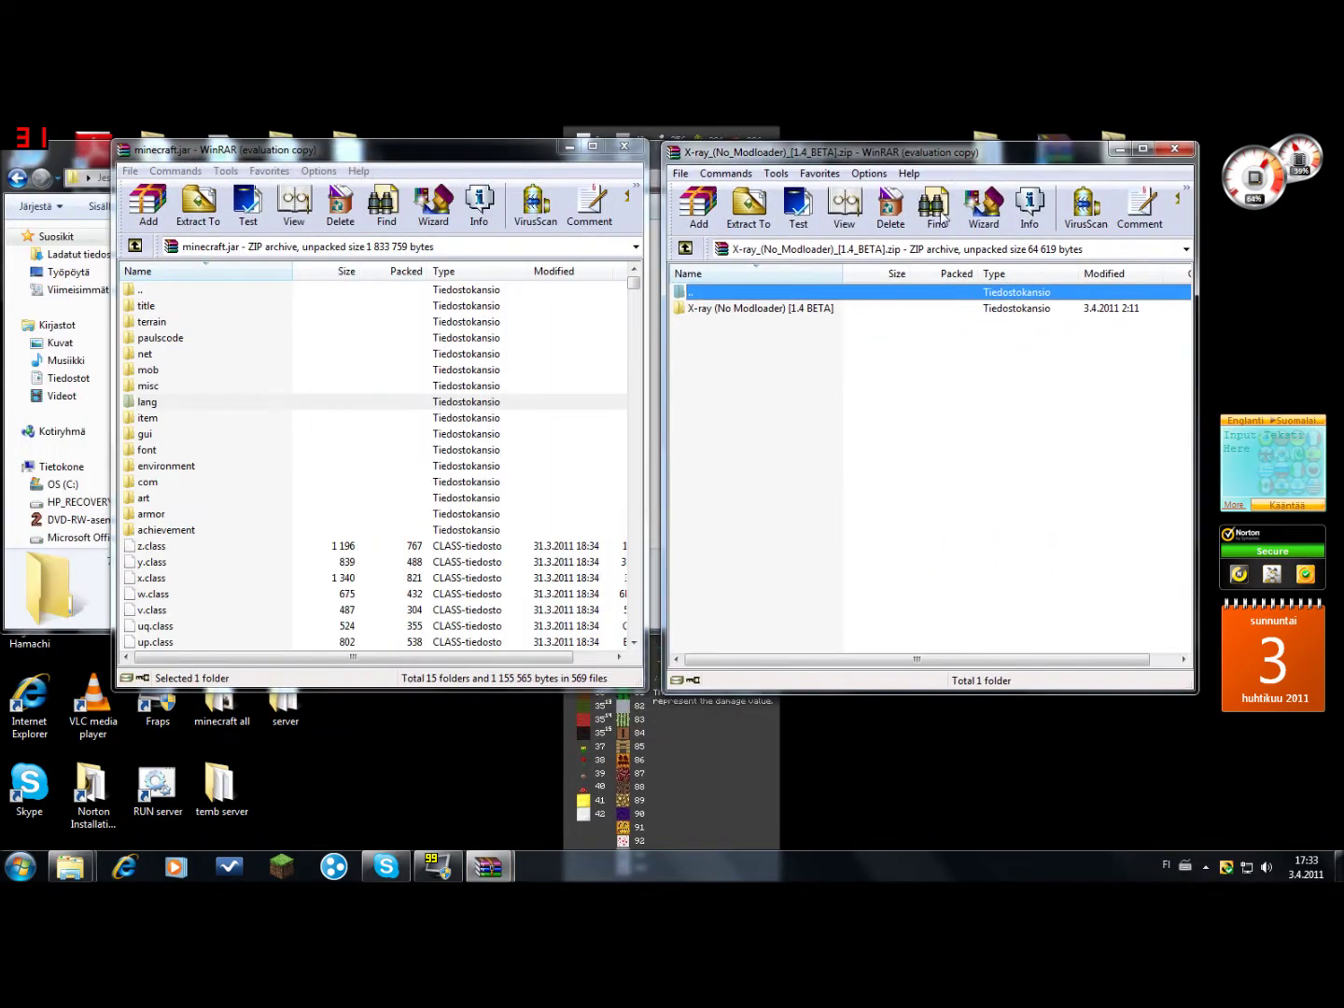
double_click(821, 309)
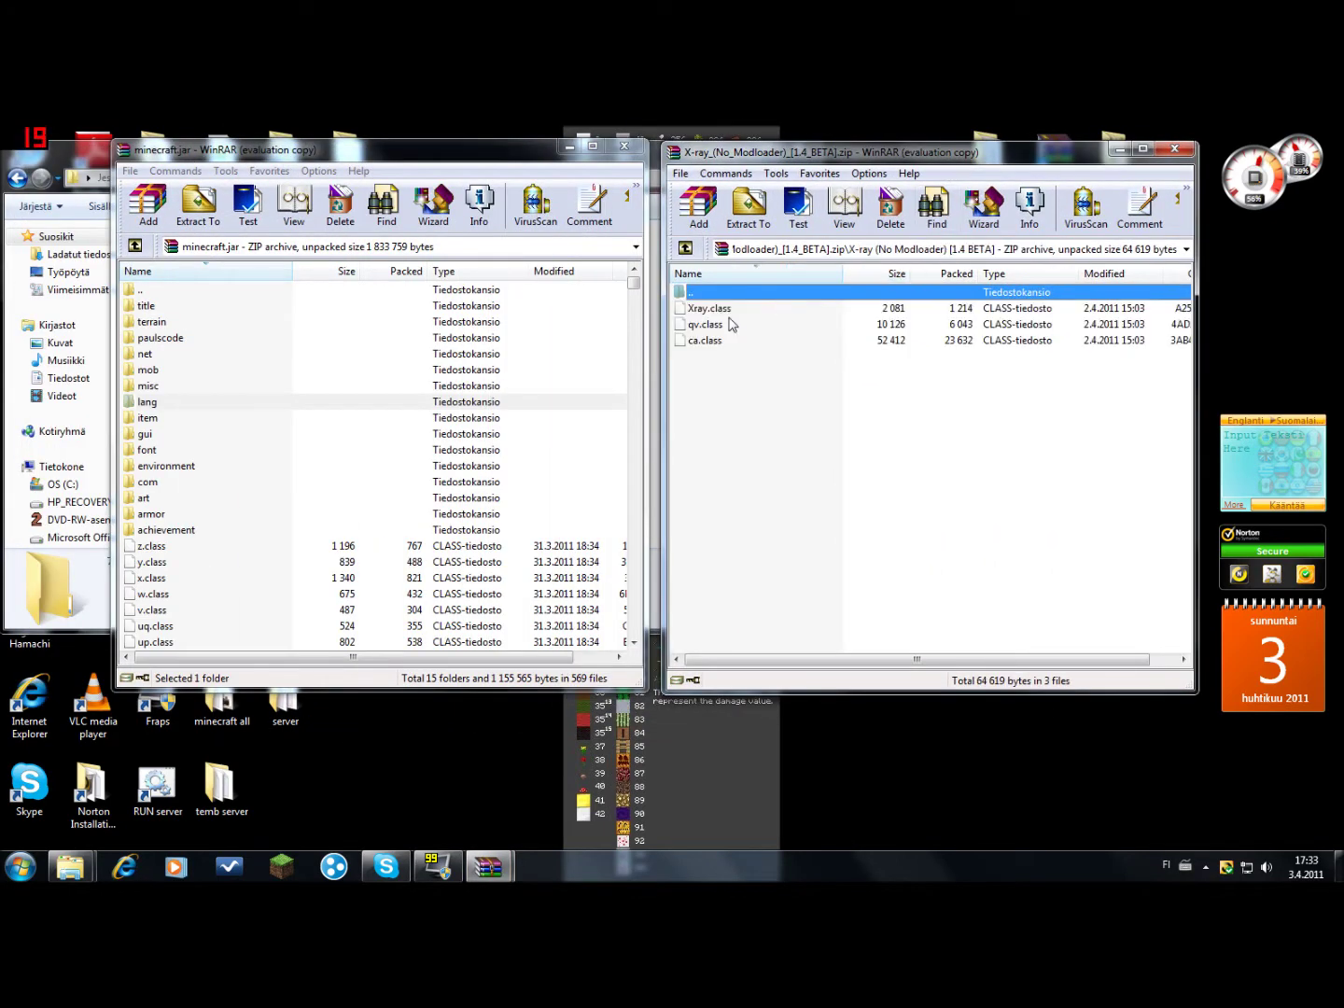
drag(789, 156, 843, 182)
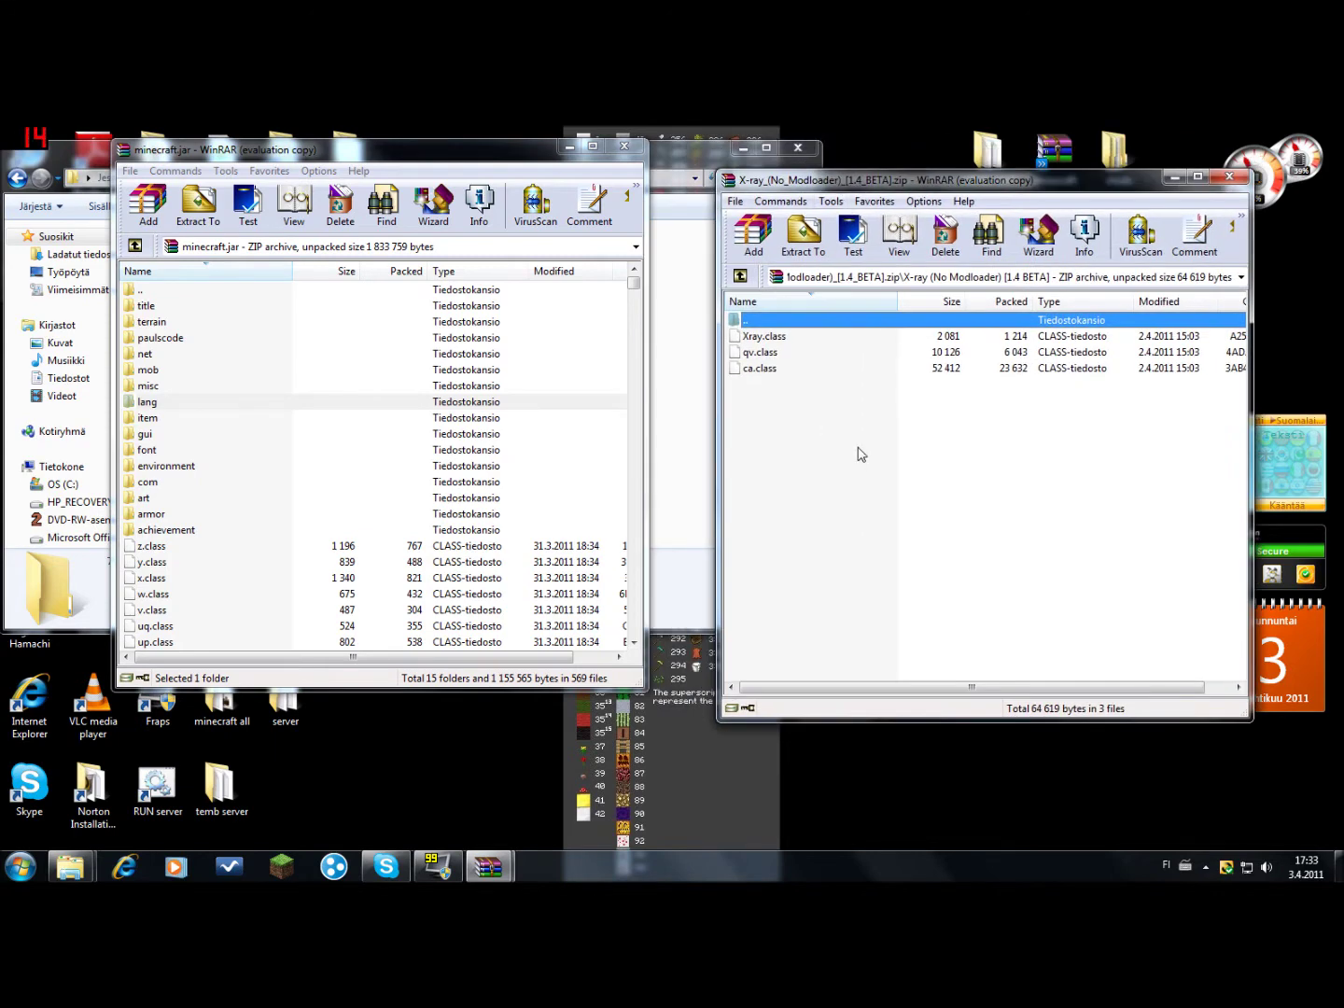
- Add Xray.class, qv.class and ca.class to minecraft.jar with Add and replace files, and close the X-ray archive
drag(858, 453, 287, 623)
drag(205, 504, 194, 631)
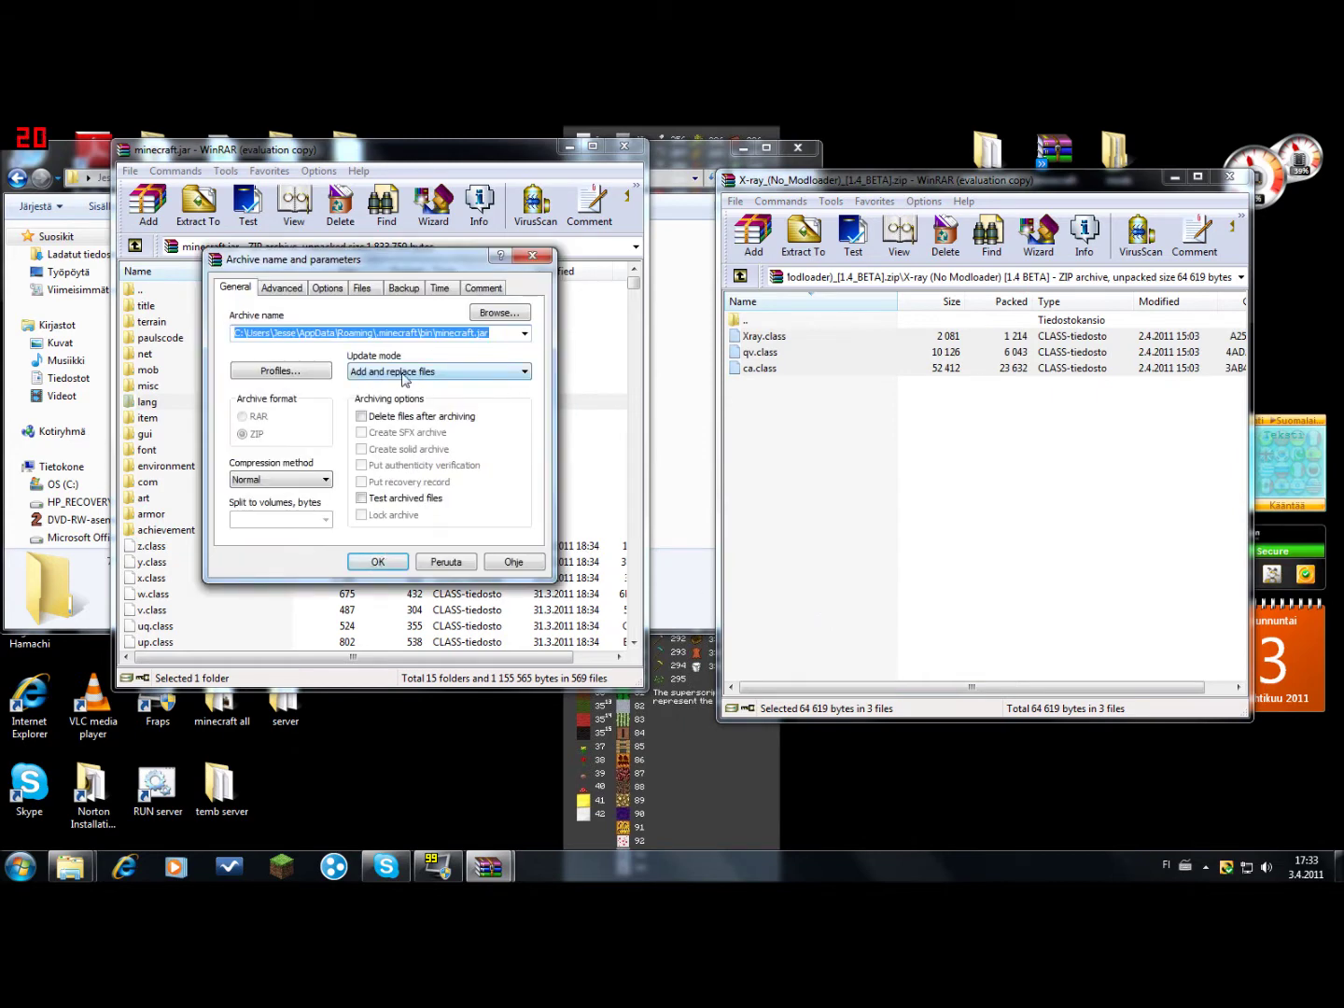
click(378, 561)
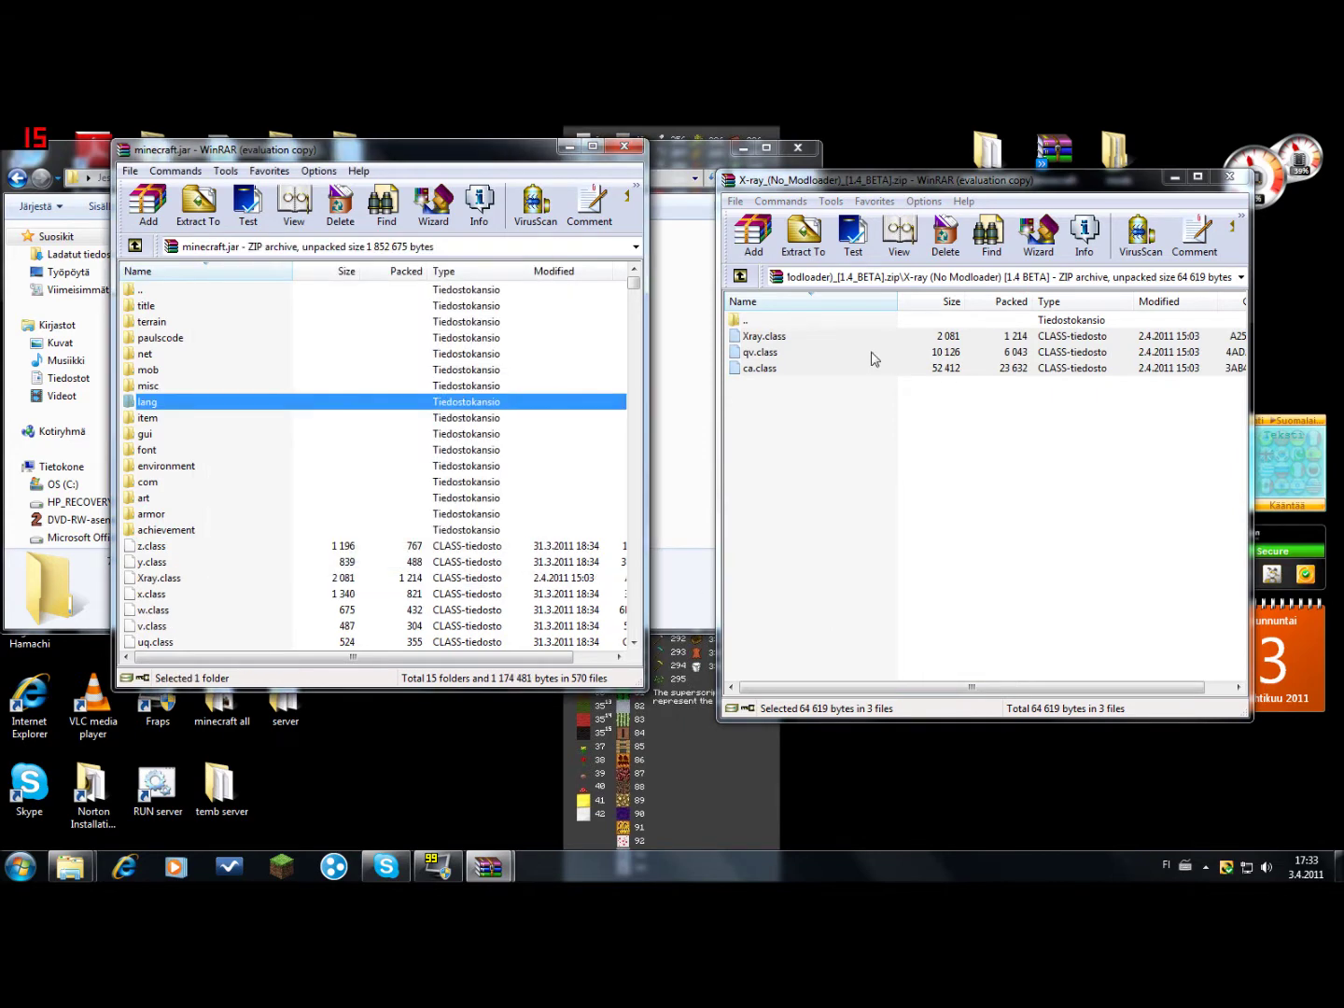
click(1228, 177)
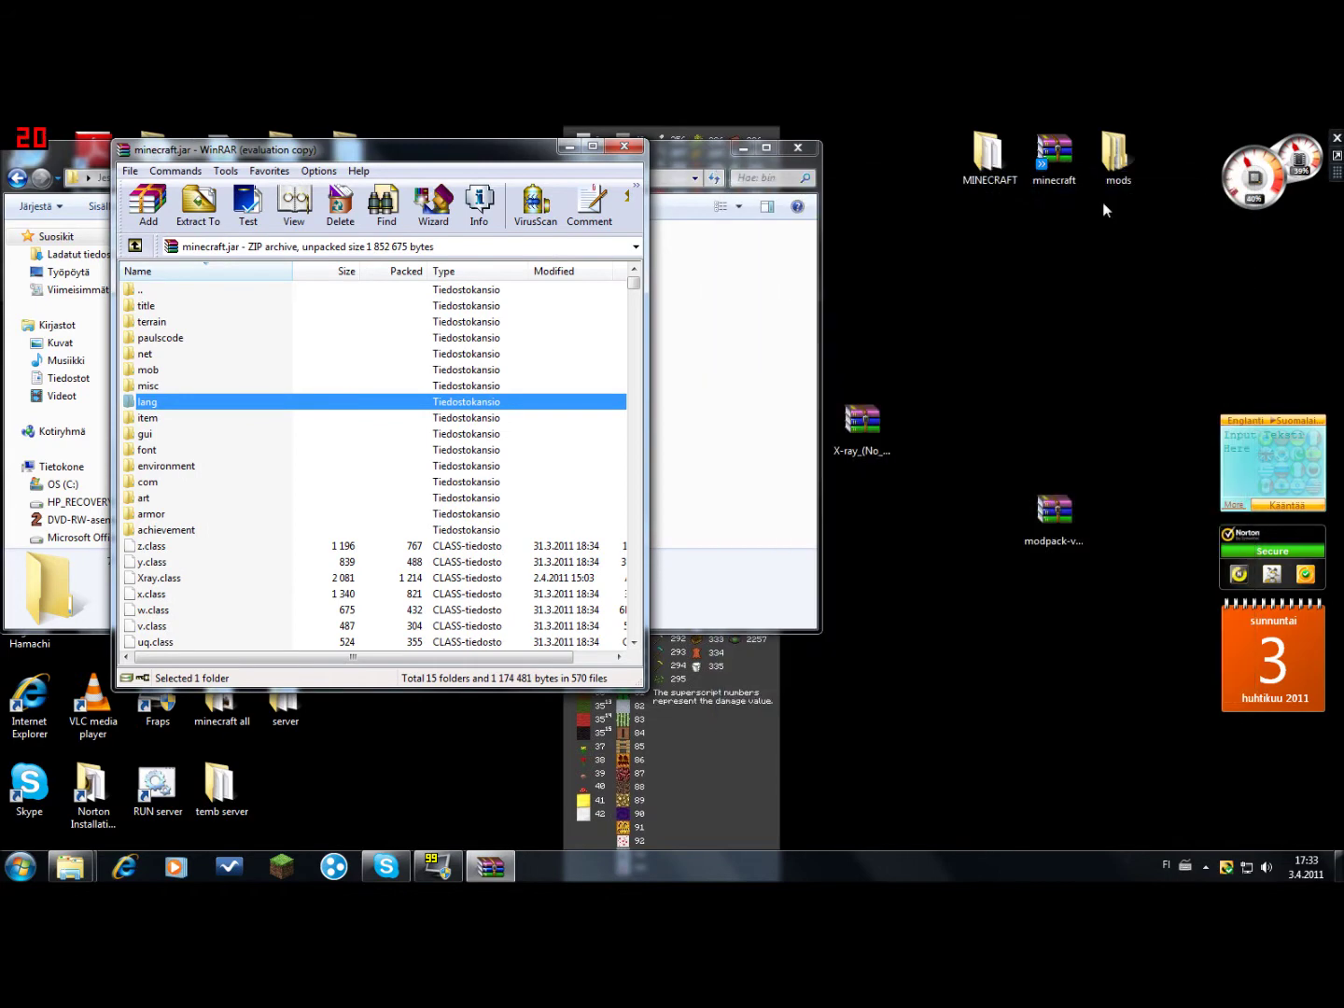
- Open the classes folder of modpack-v4.10_MC.beta.1.4.zip, with the window next to minecraft.jar
drag(1069, 504, 1004, 344)
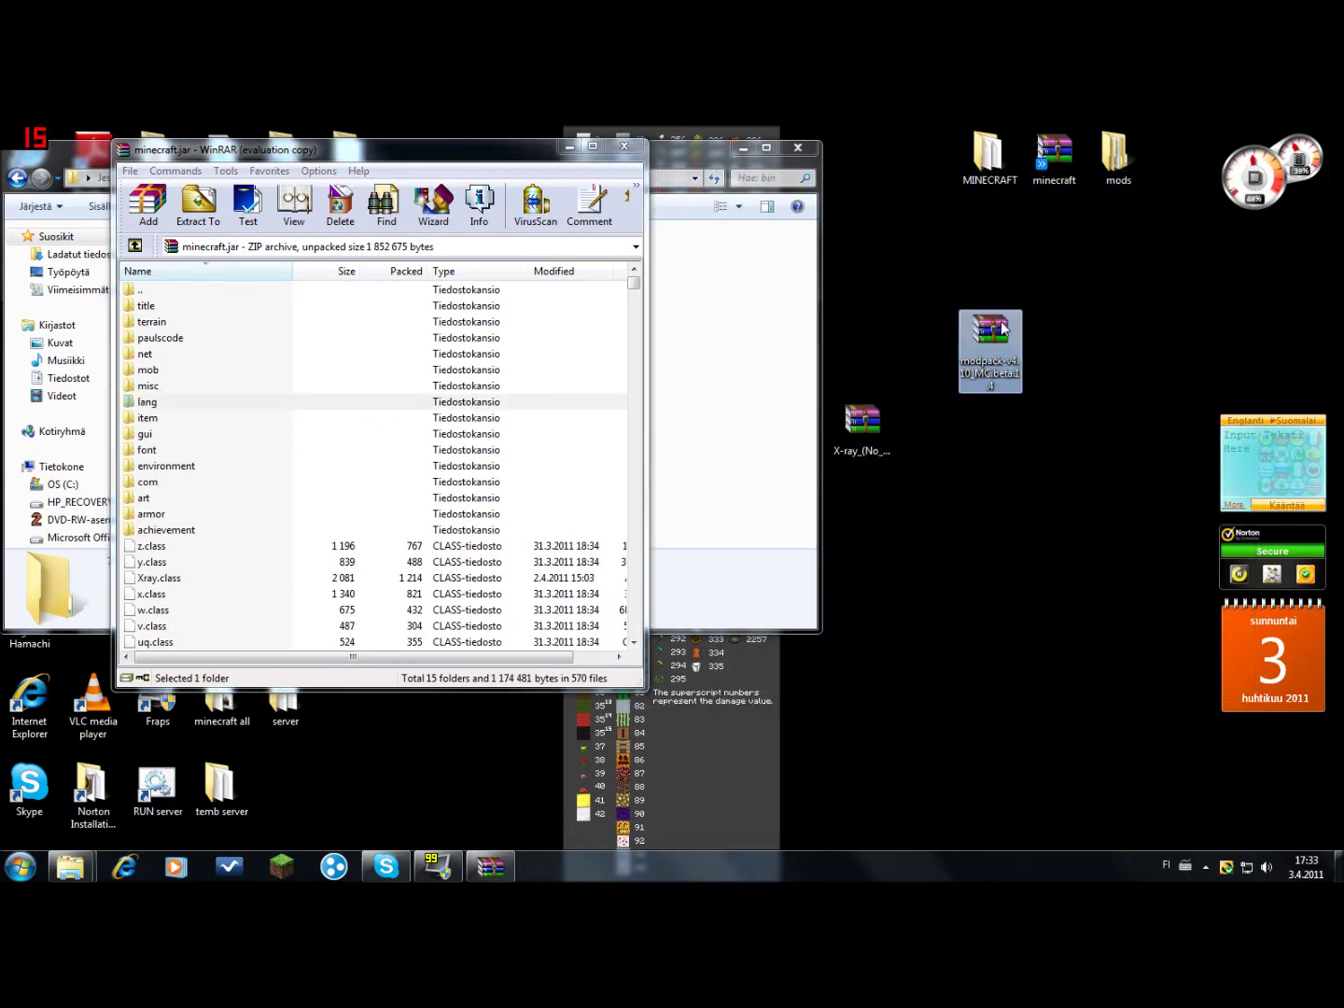
double_click(996, 331)
drag(233, 170, 957, 188)
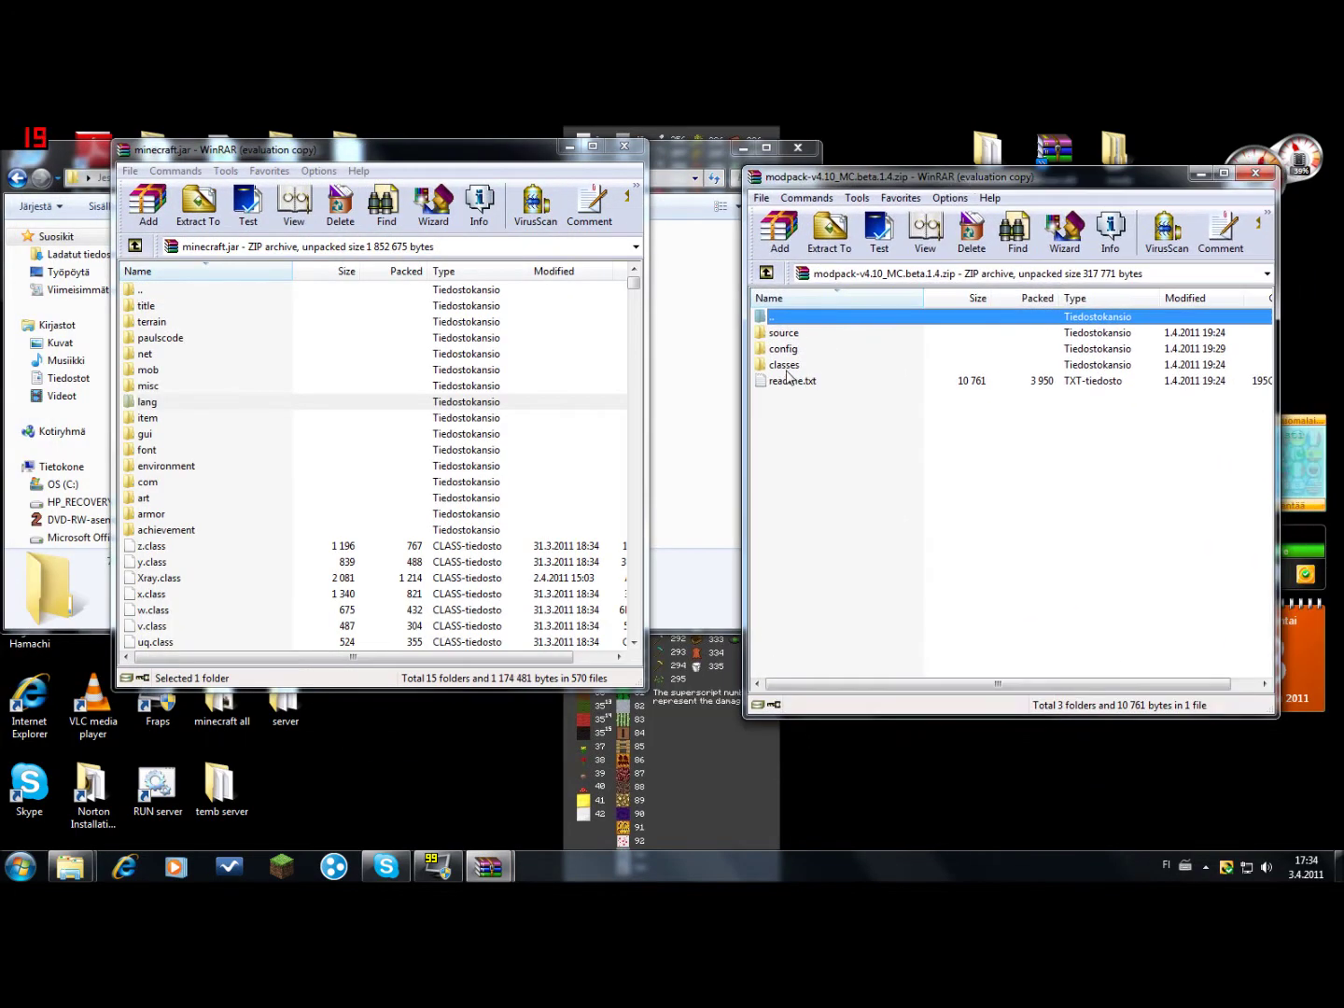
double_click(798, 367)
- Add all class files from the modpack's classes folder to minecraft.jar with Add and replace files, and close both archives
drag(843, 610, 192, 584)
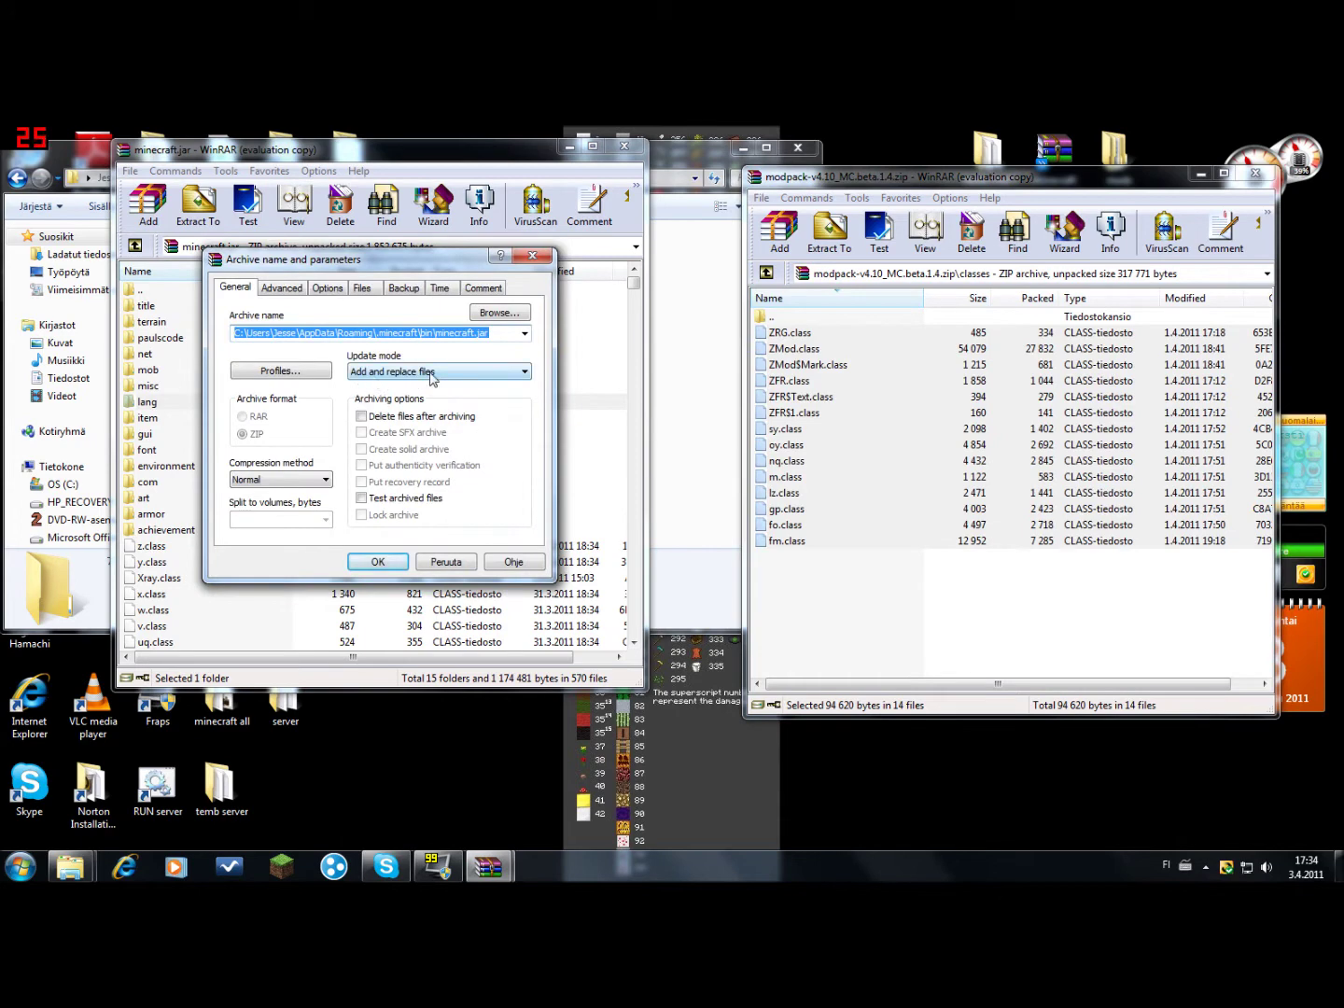
click(378, 560)
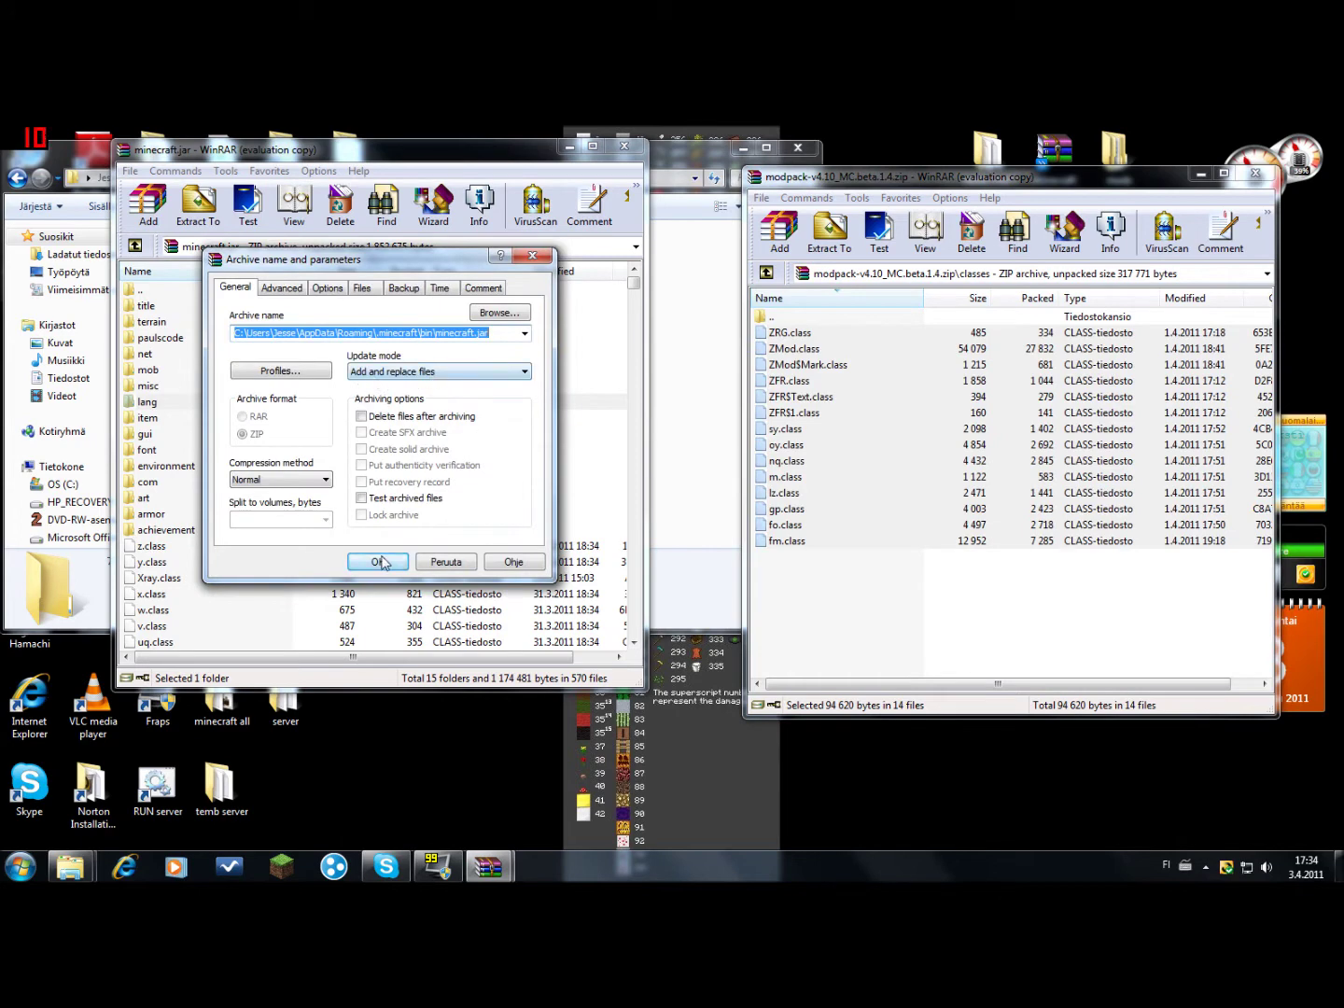
click(1255, 172)
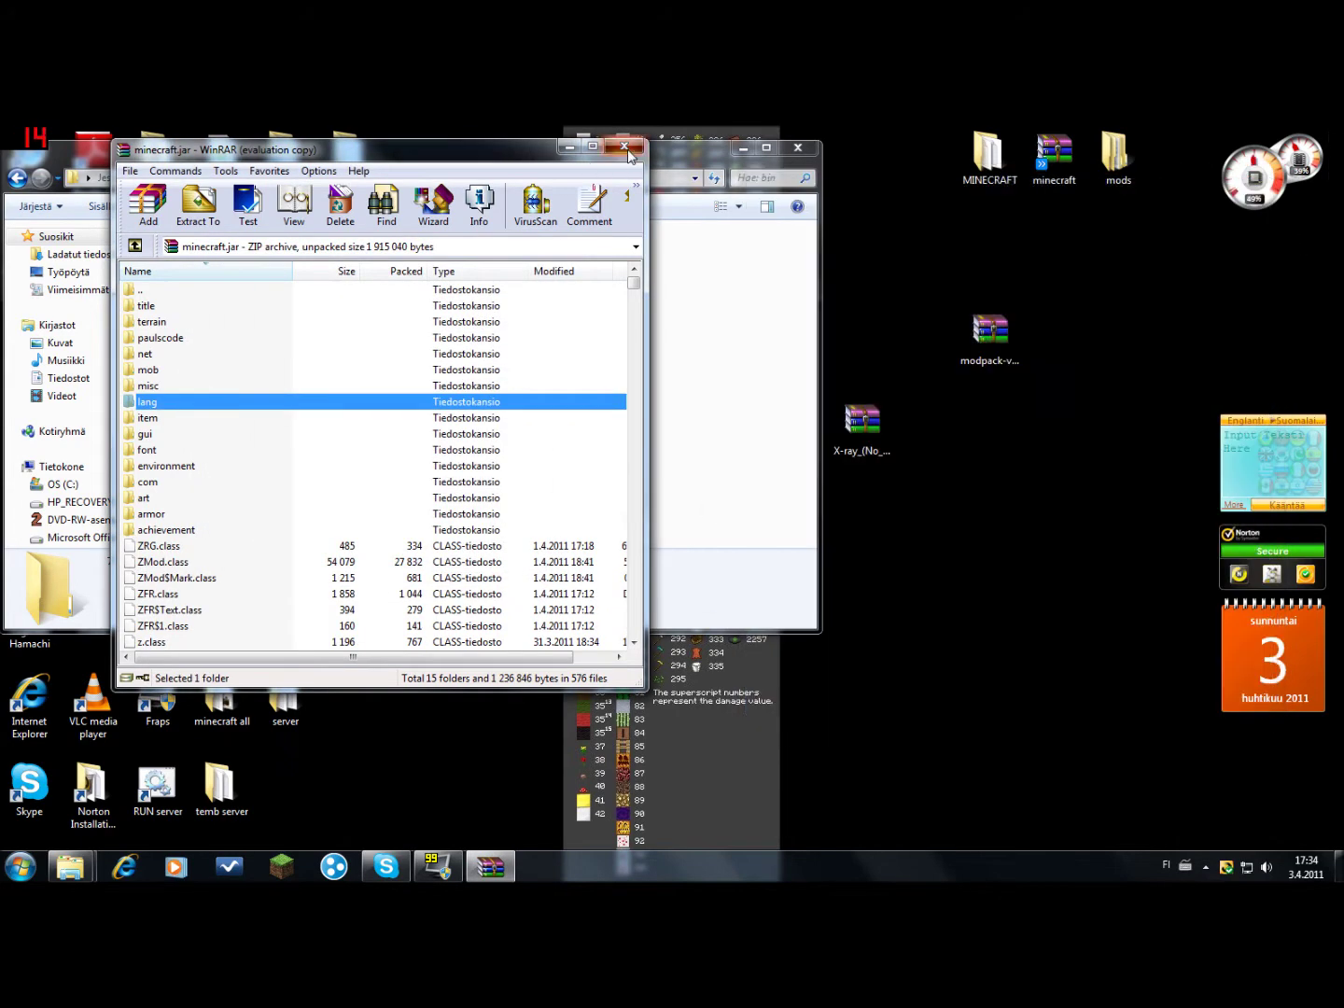
click(625, 147)
- Create a new folder named mods in the .minecraft folder
click(280, 177)
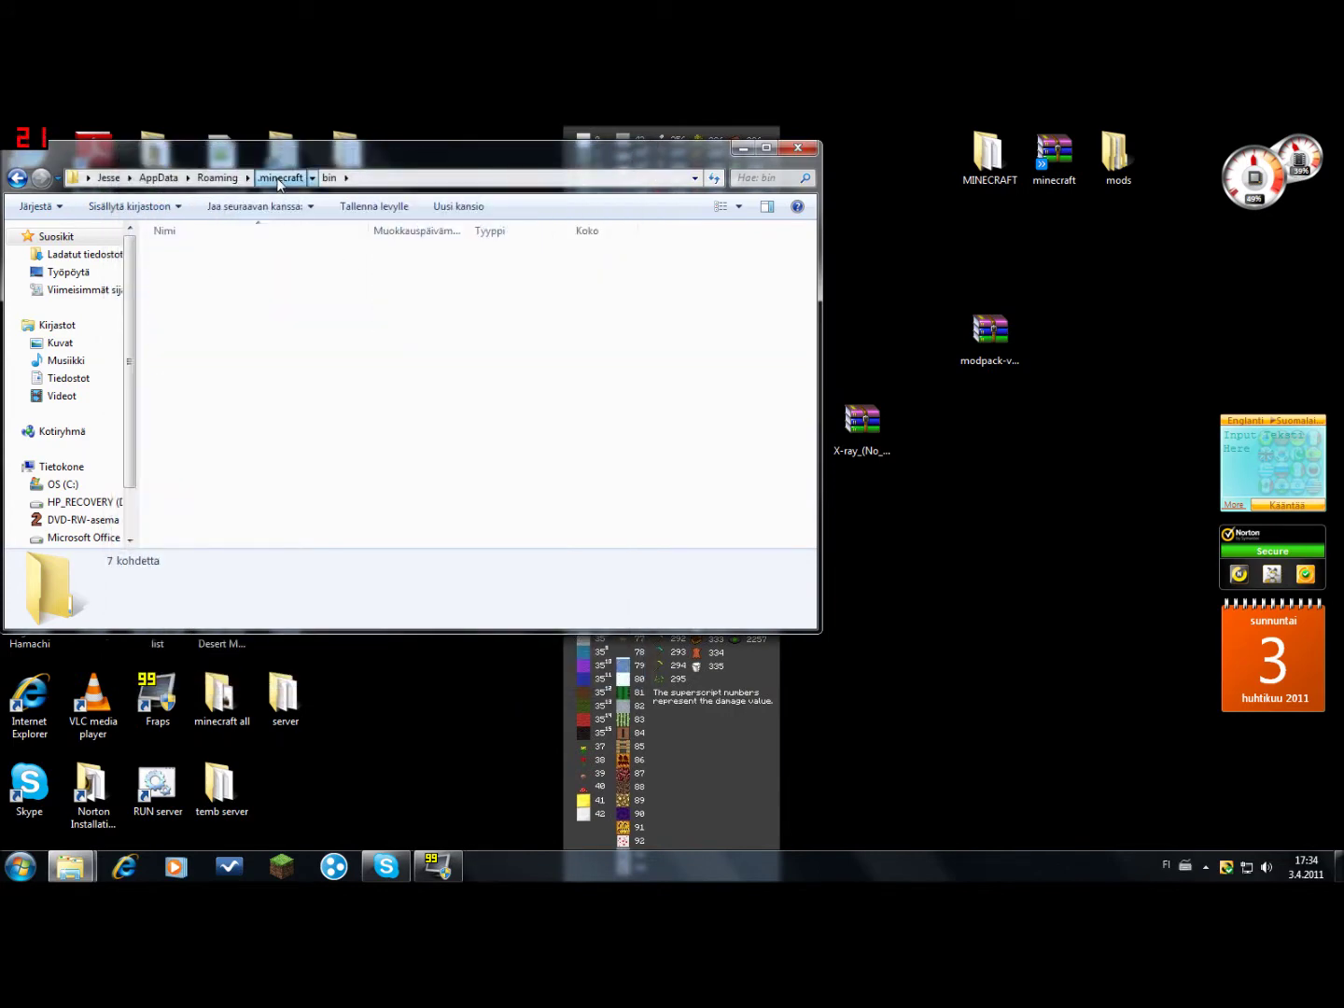
right_click(234, 480)
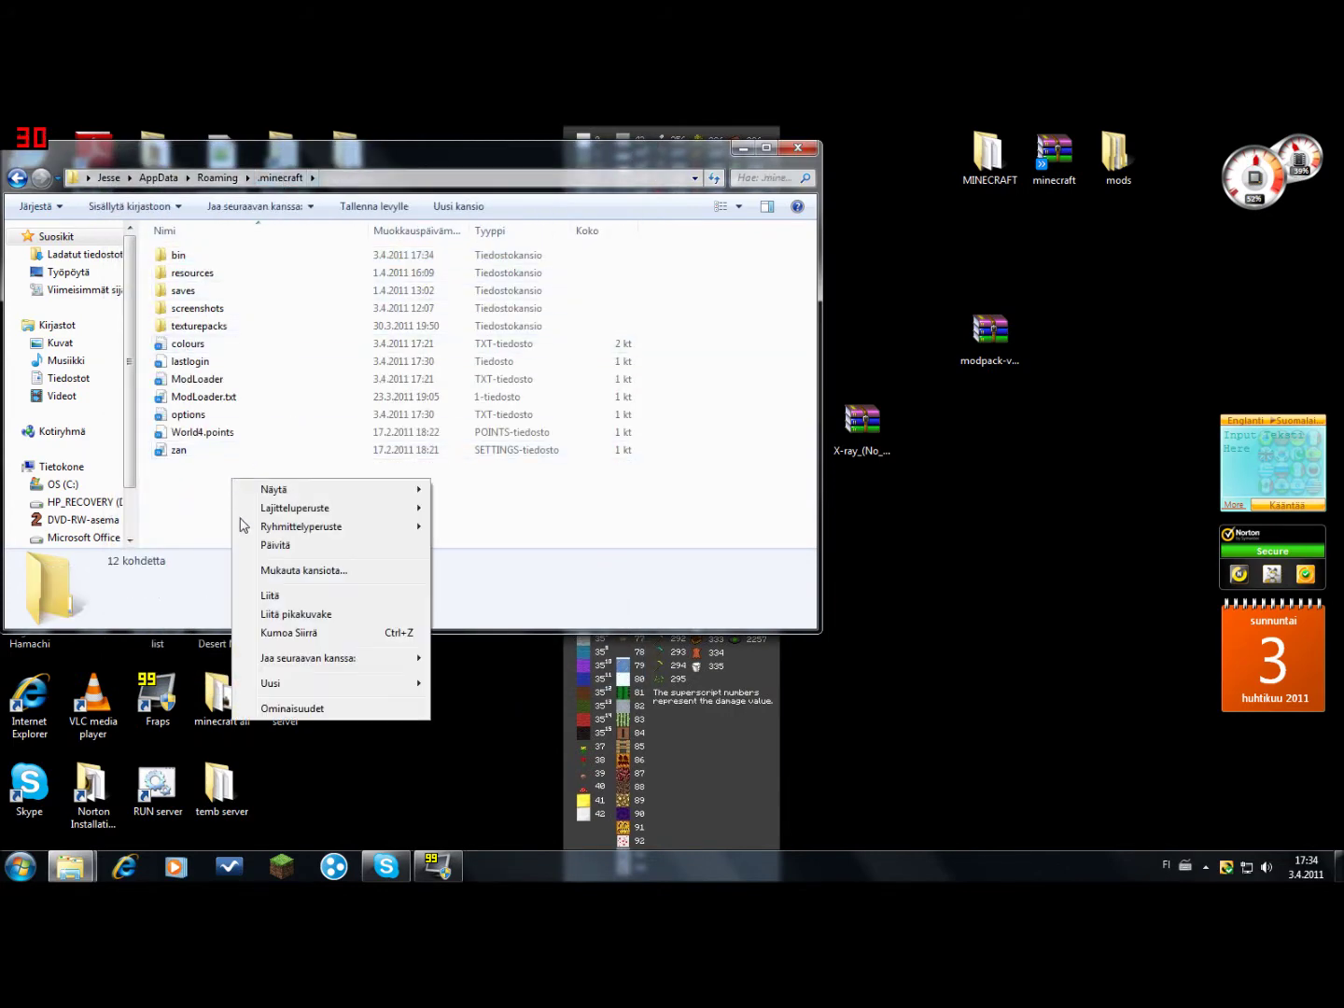
mouse_move(291, 692)
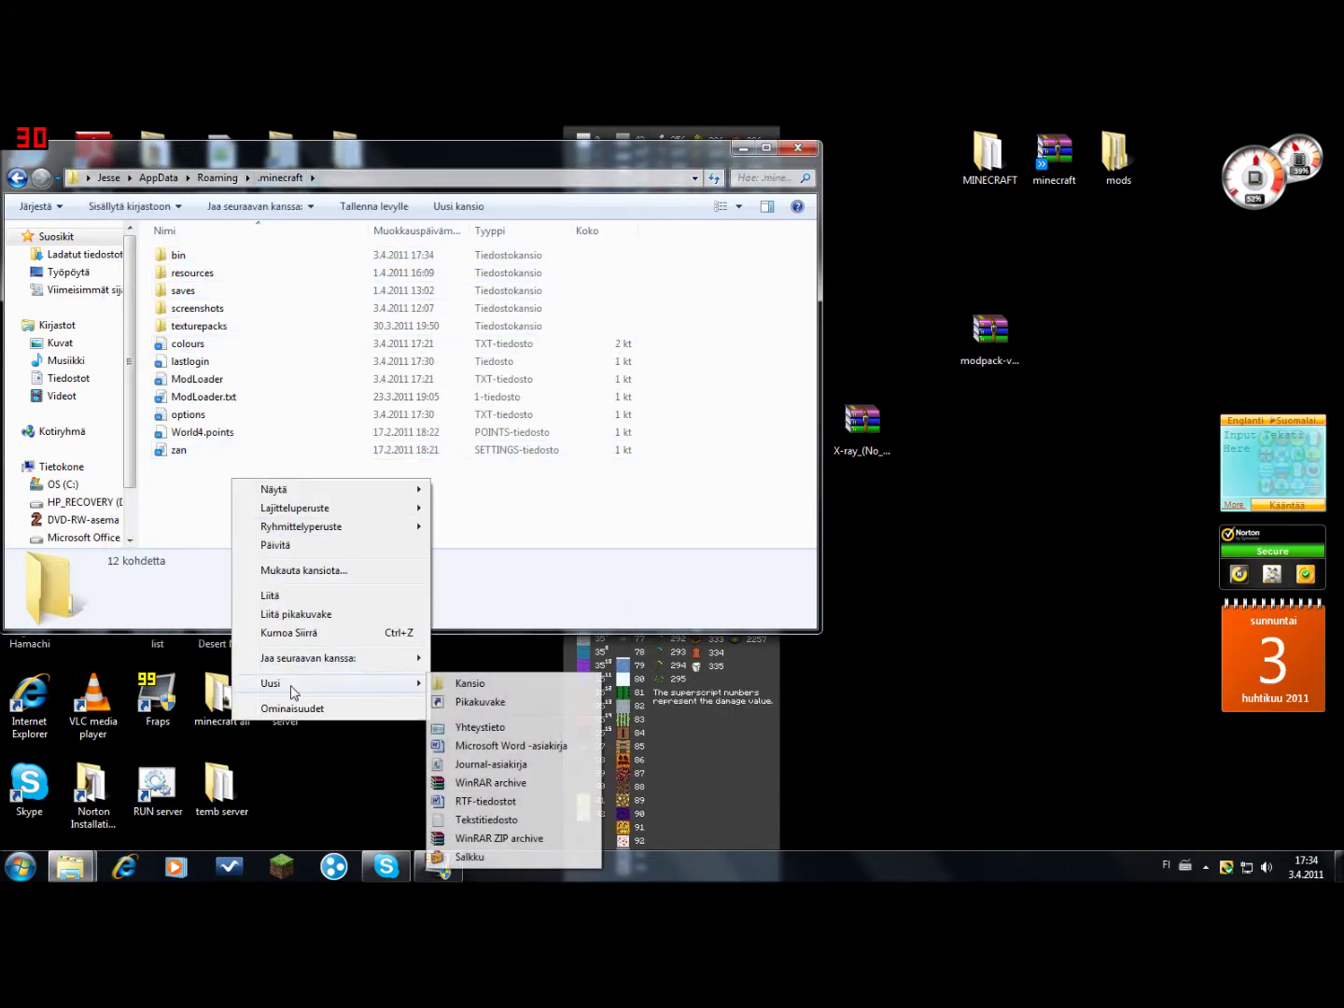
click(458, 683)
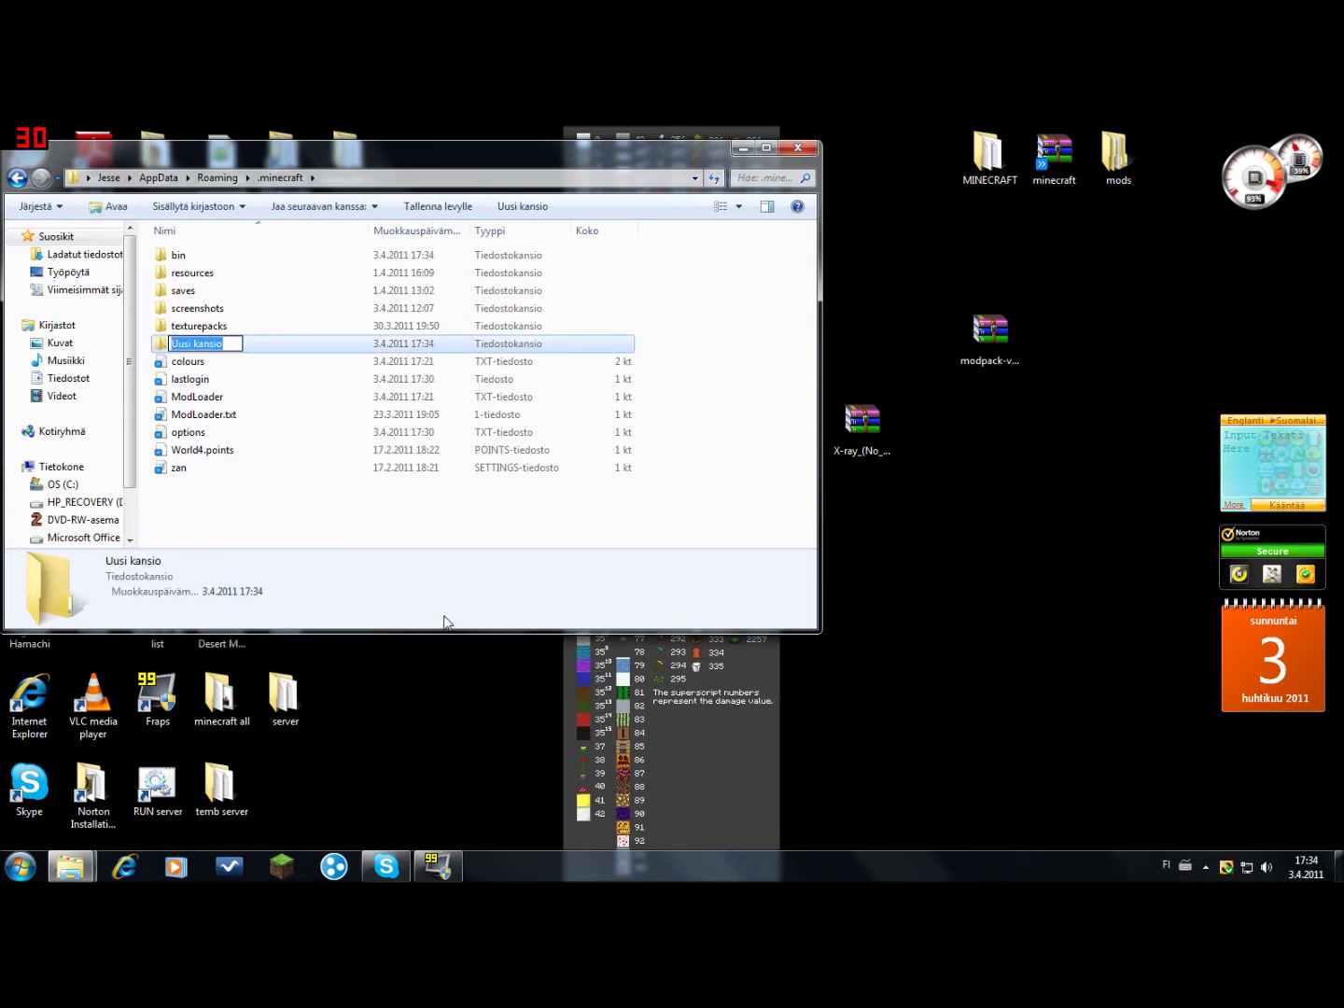
text(MO)
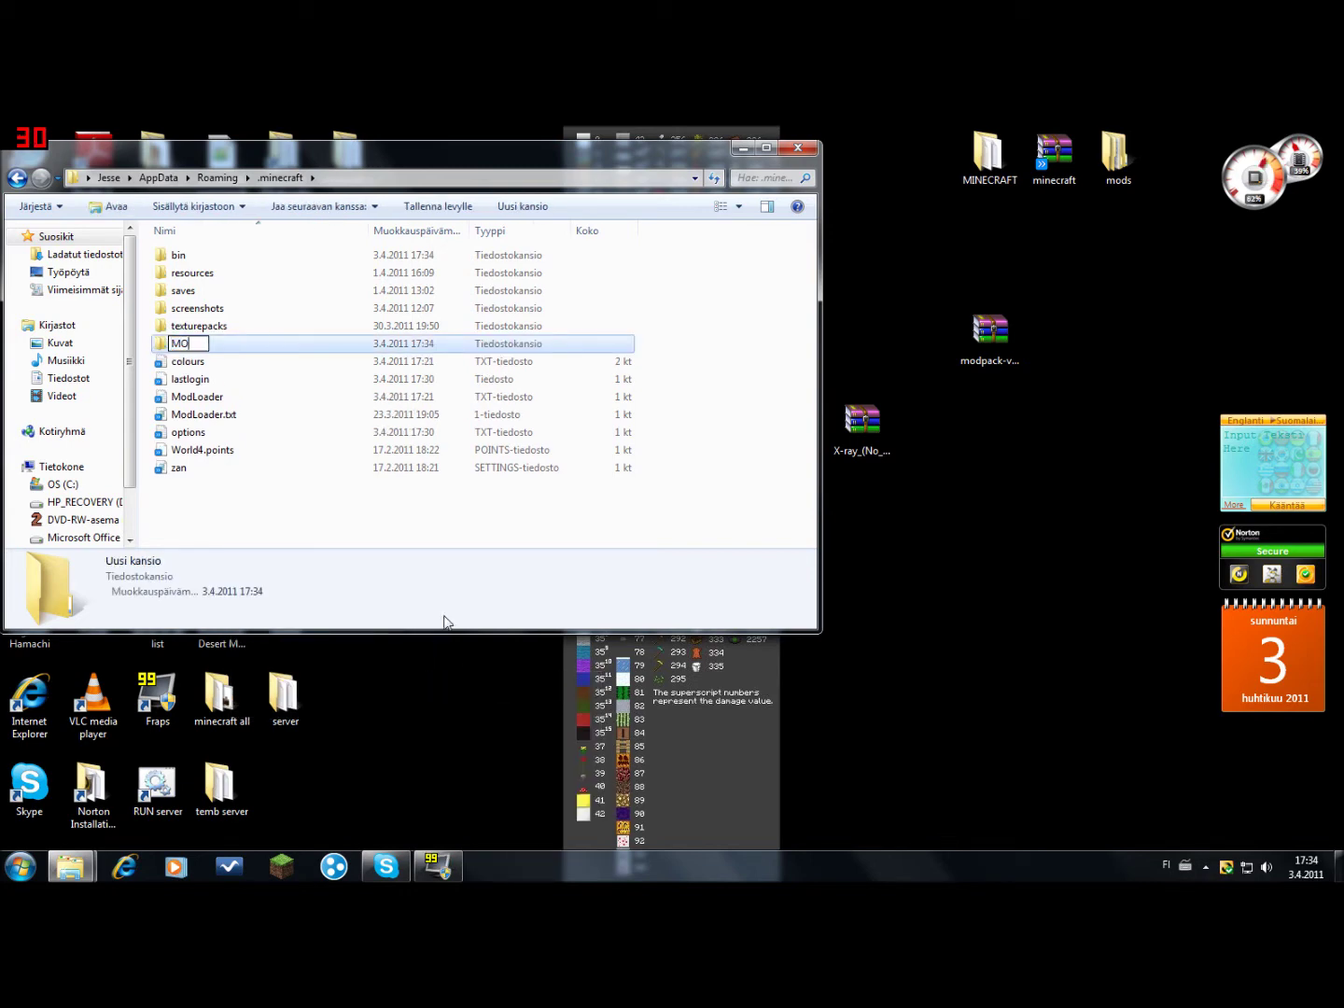
text(mods)
click(271, 526)
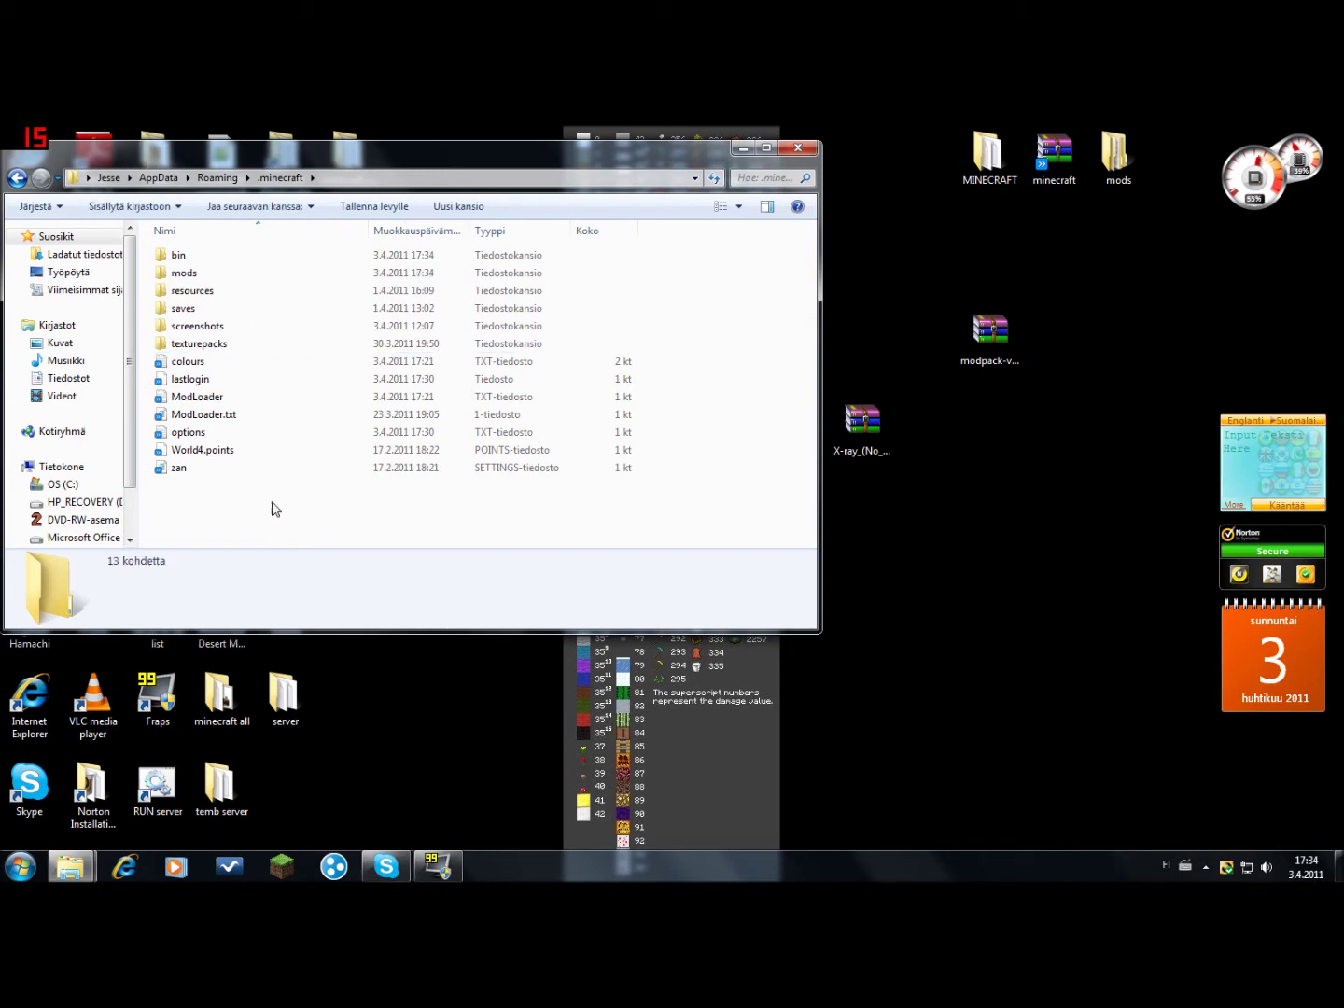
- Create a new folder named zombe inside the mods folder
double_click(211, 276)
right_click(222, 432)
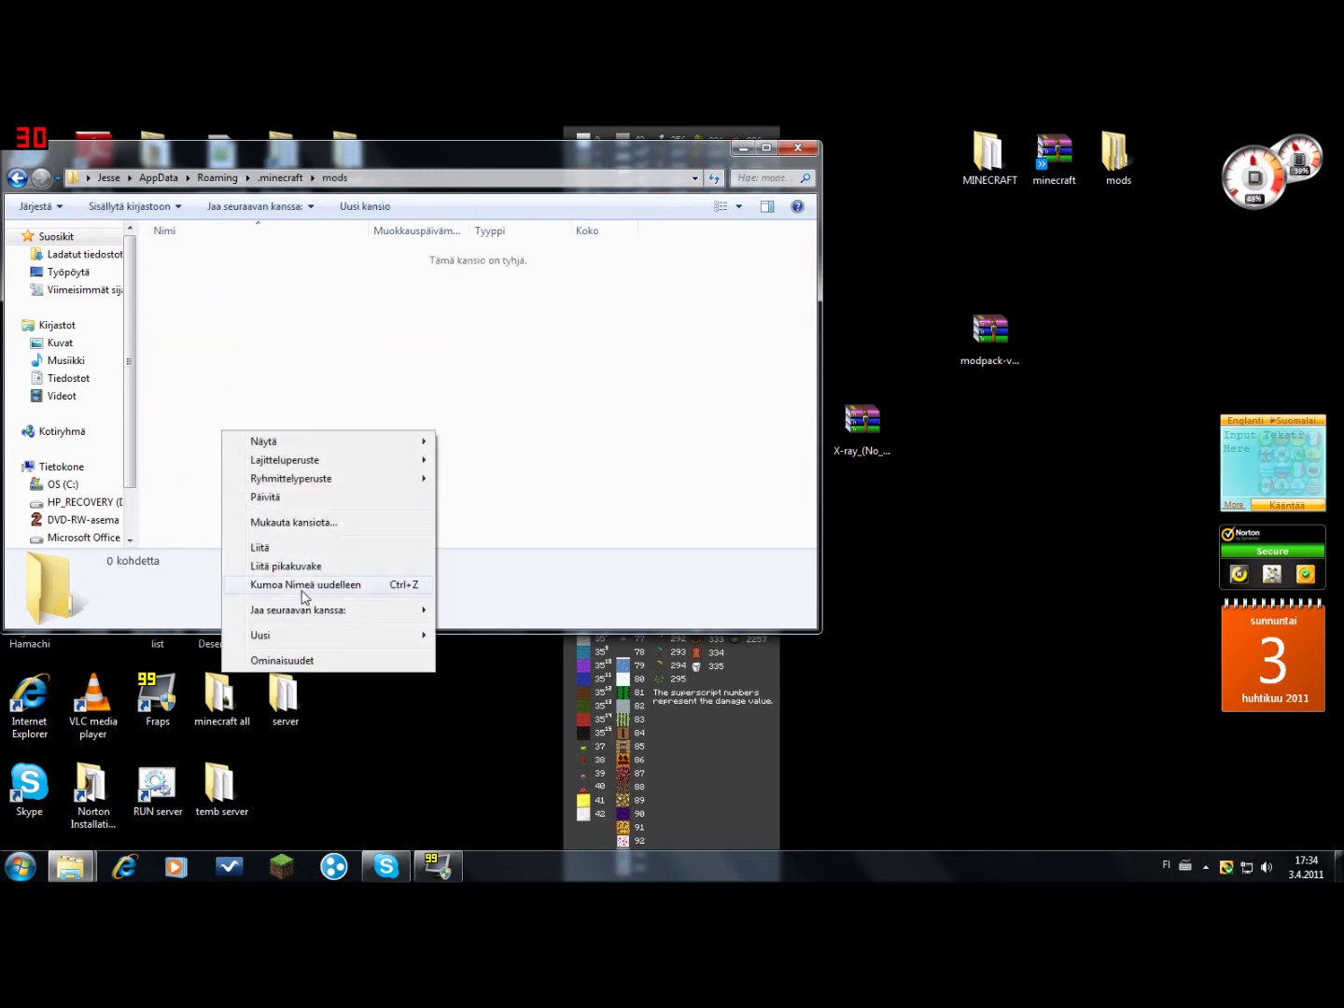
mouse_move(301, 643)
click(462, 635)
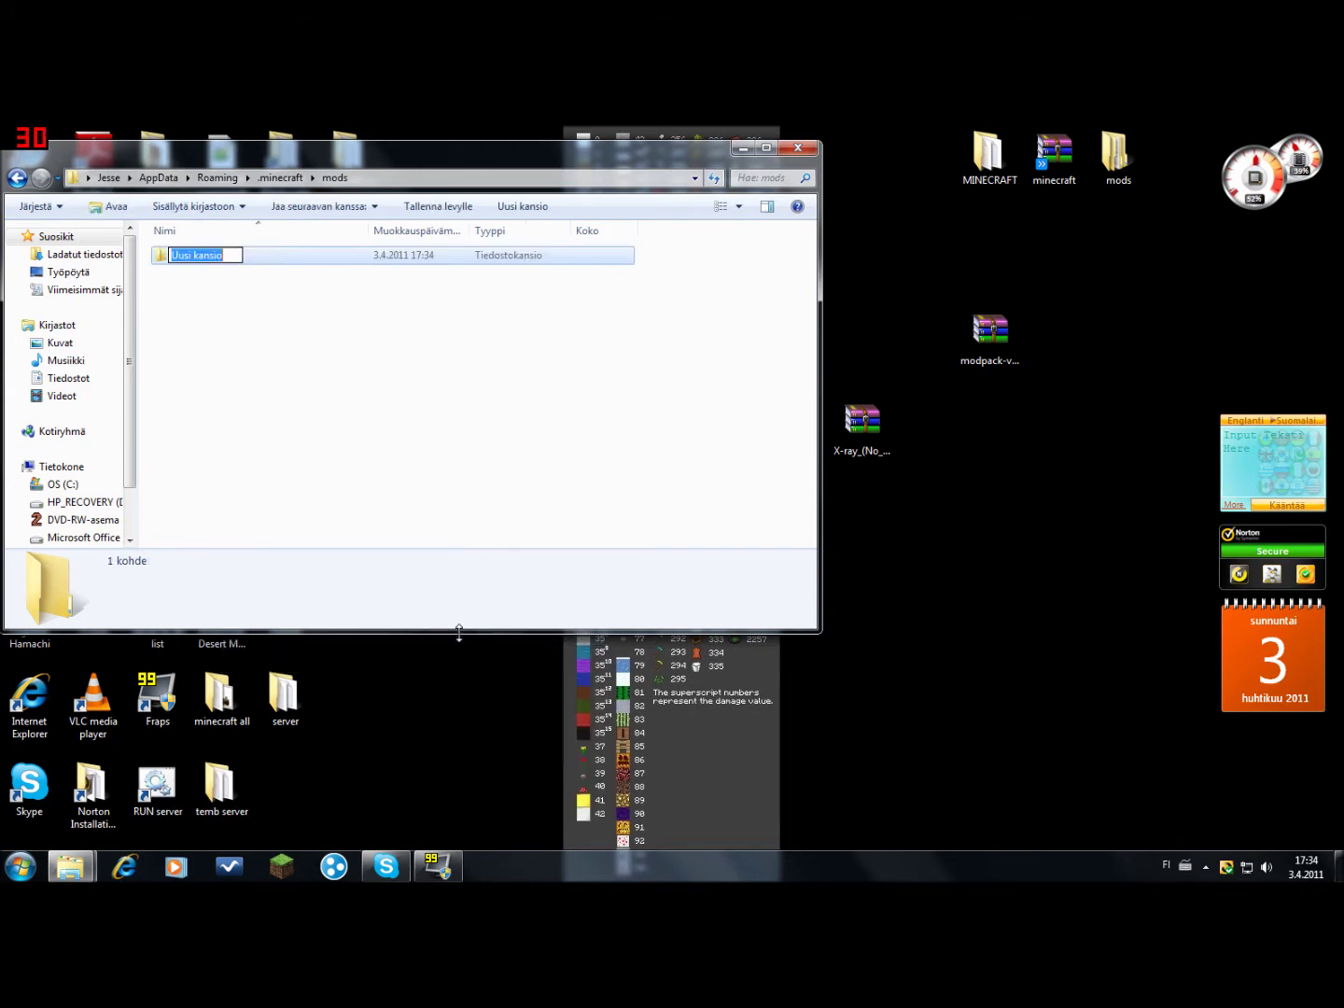
text(zombe)
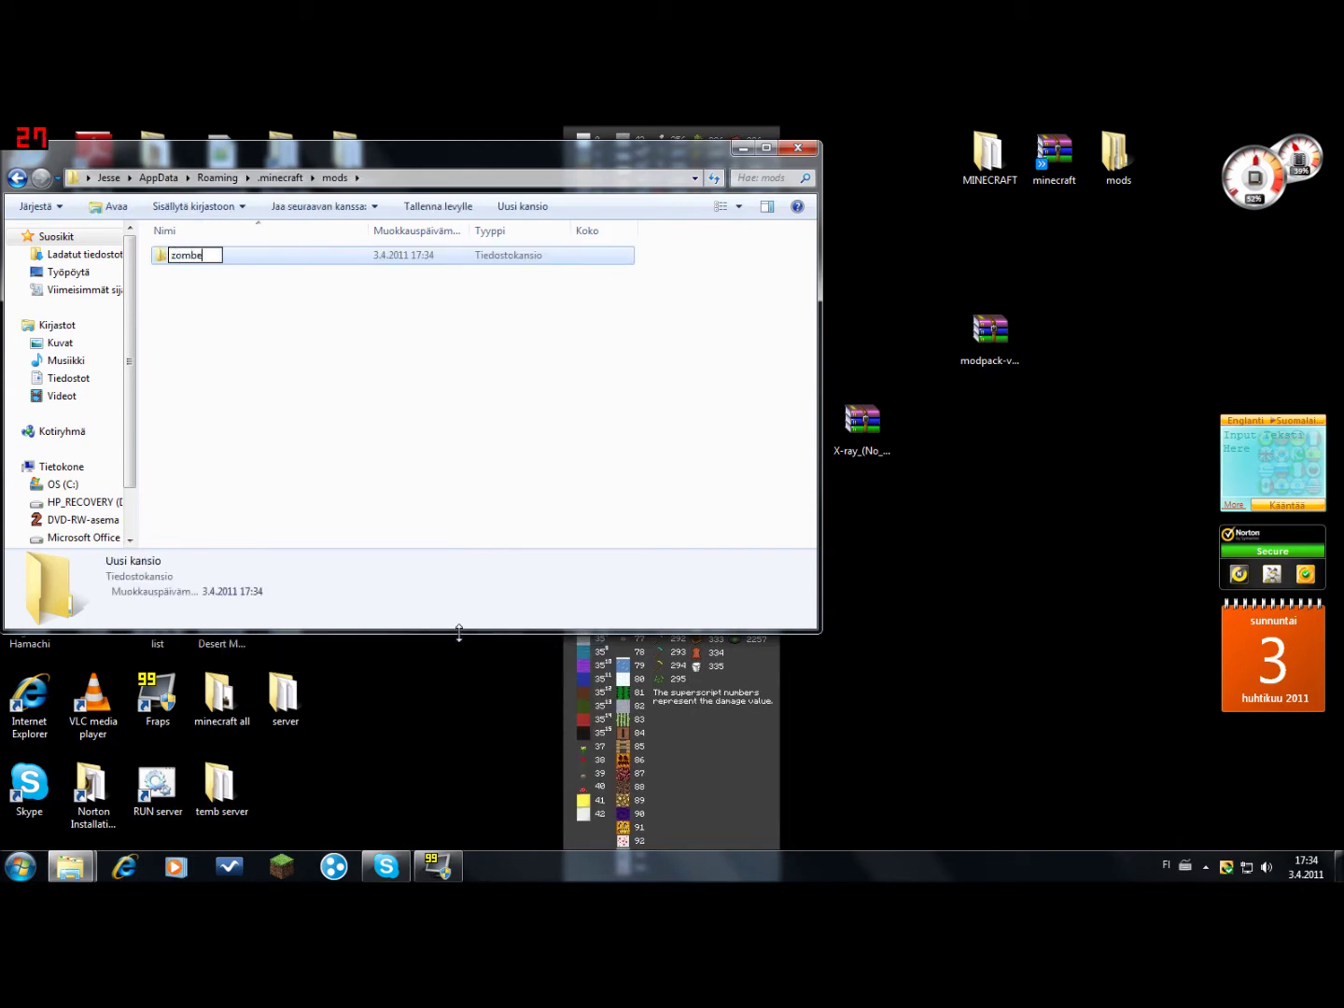
key(Return)
click(411, 501)
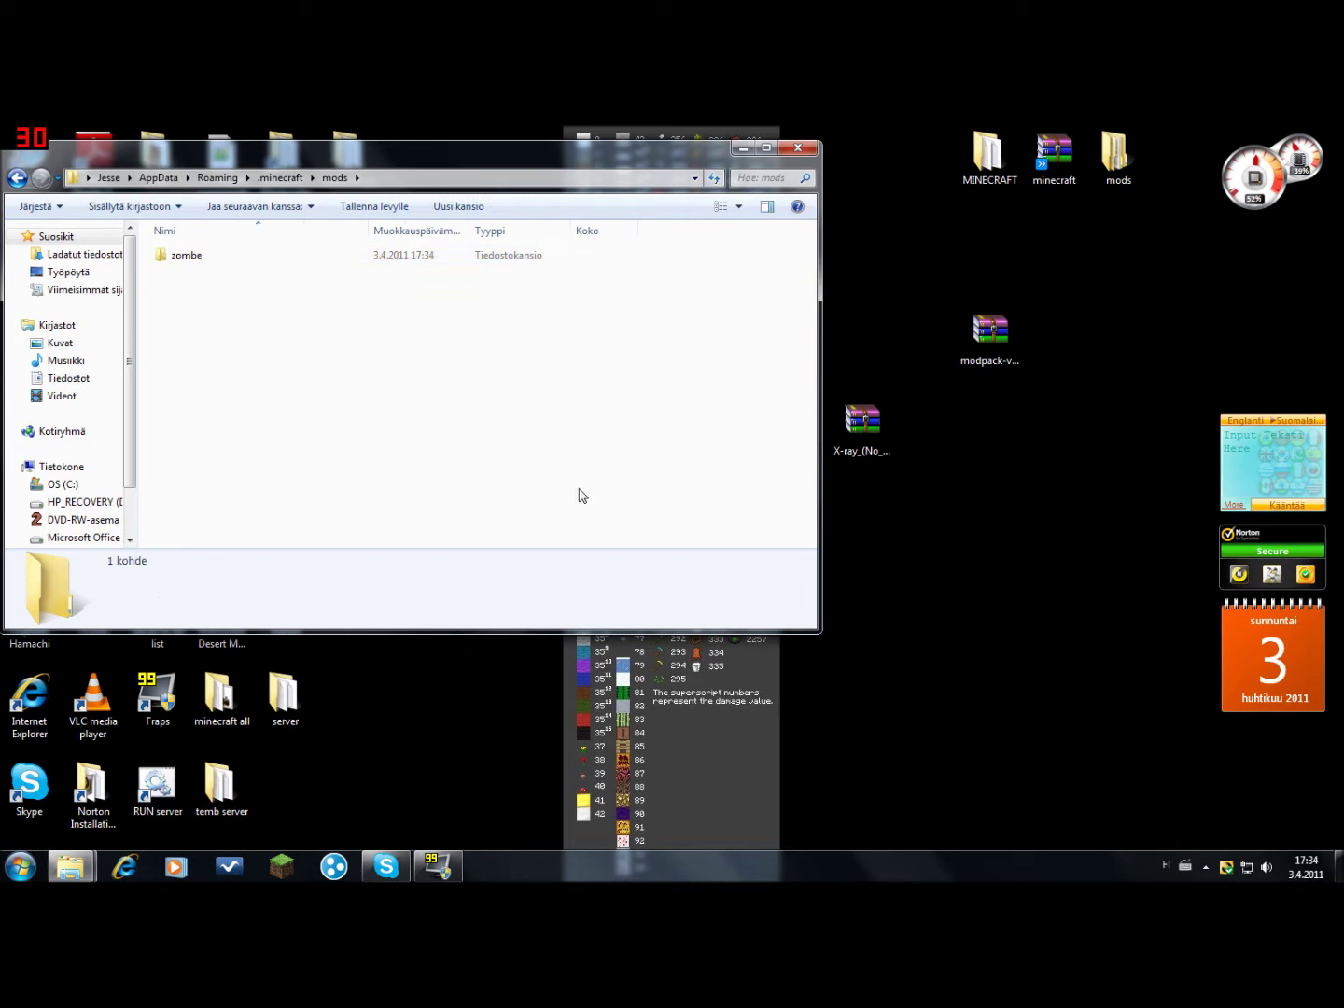
- Open the config folder of modpack-v4.10_MC.beta.1.4.zip, with the archive window beside the mods folder window
click(989, 323)
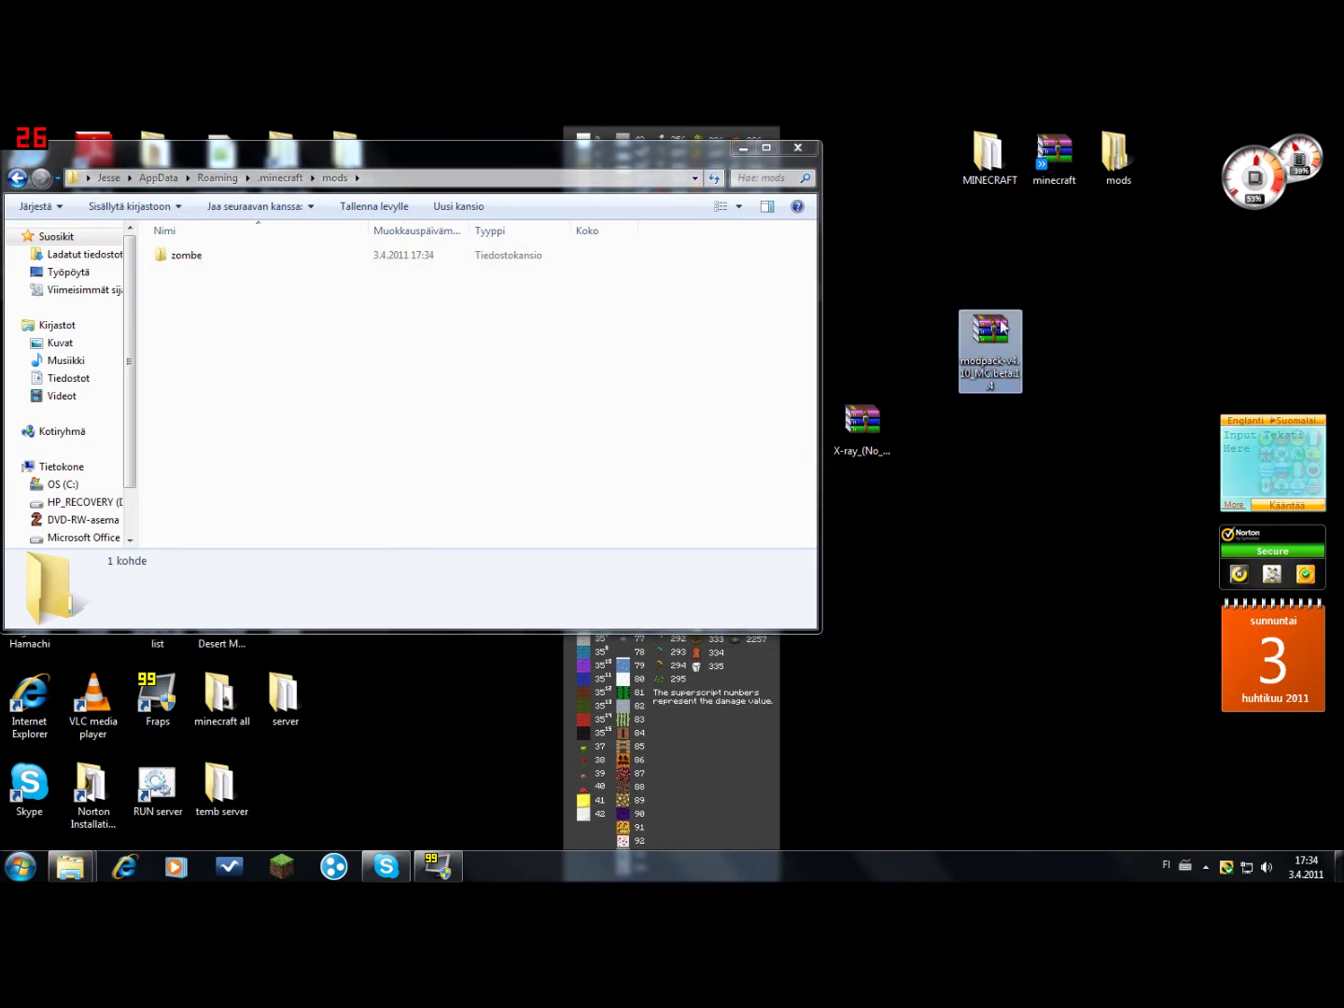
double_click(1002, 326)
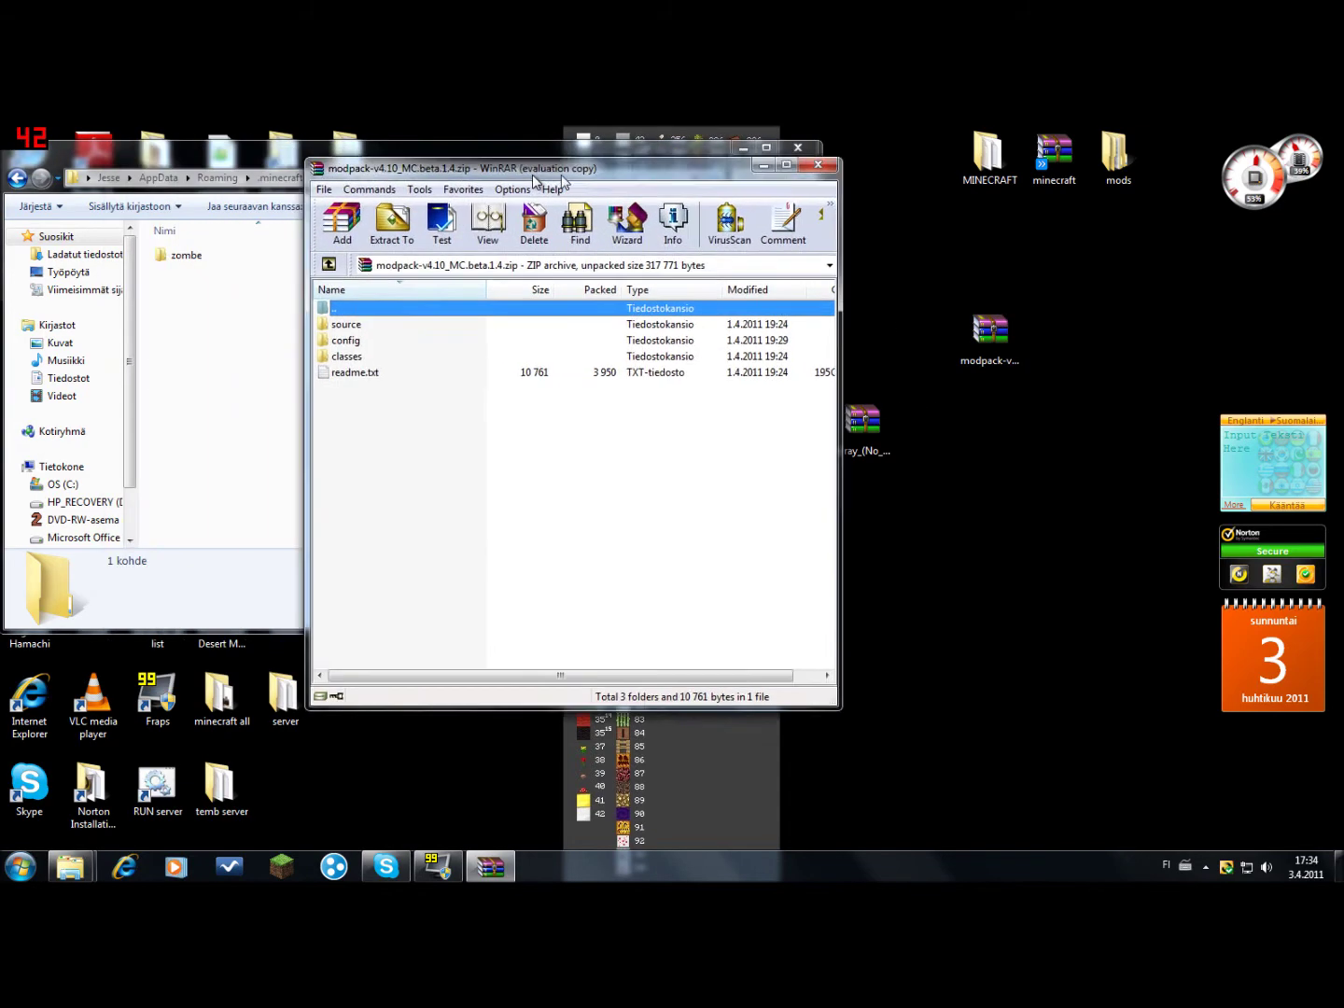
drag(534, 178, 967, 160)
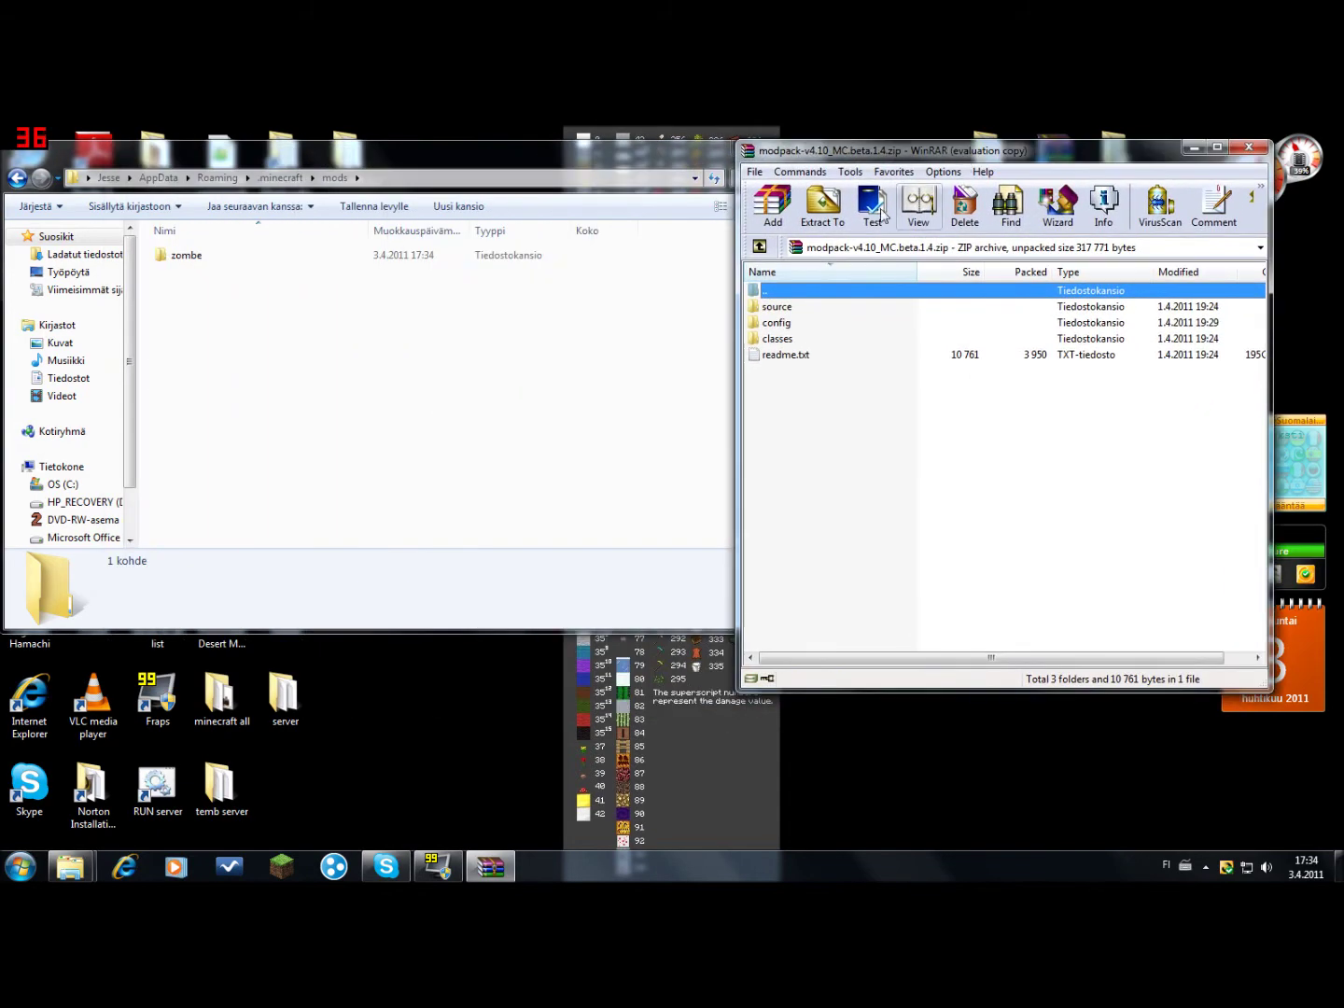
double_click(794, 325)
- Copy all text files from the modpack's config folder into the zombe folder and close the archive
click(213, 256)
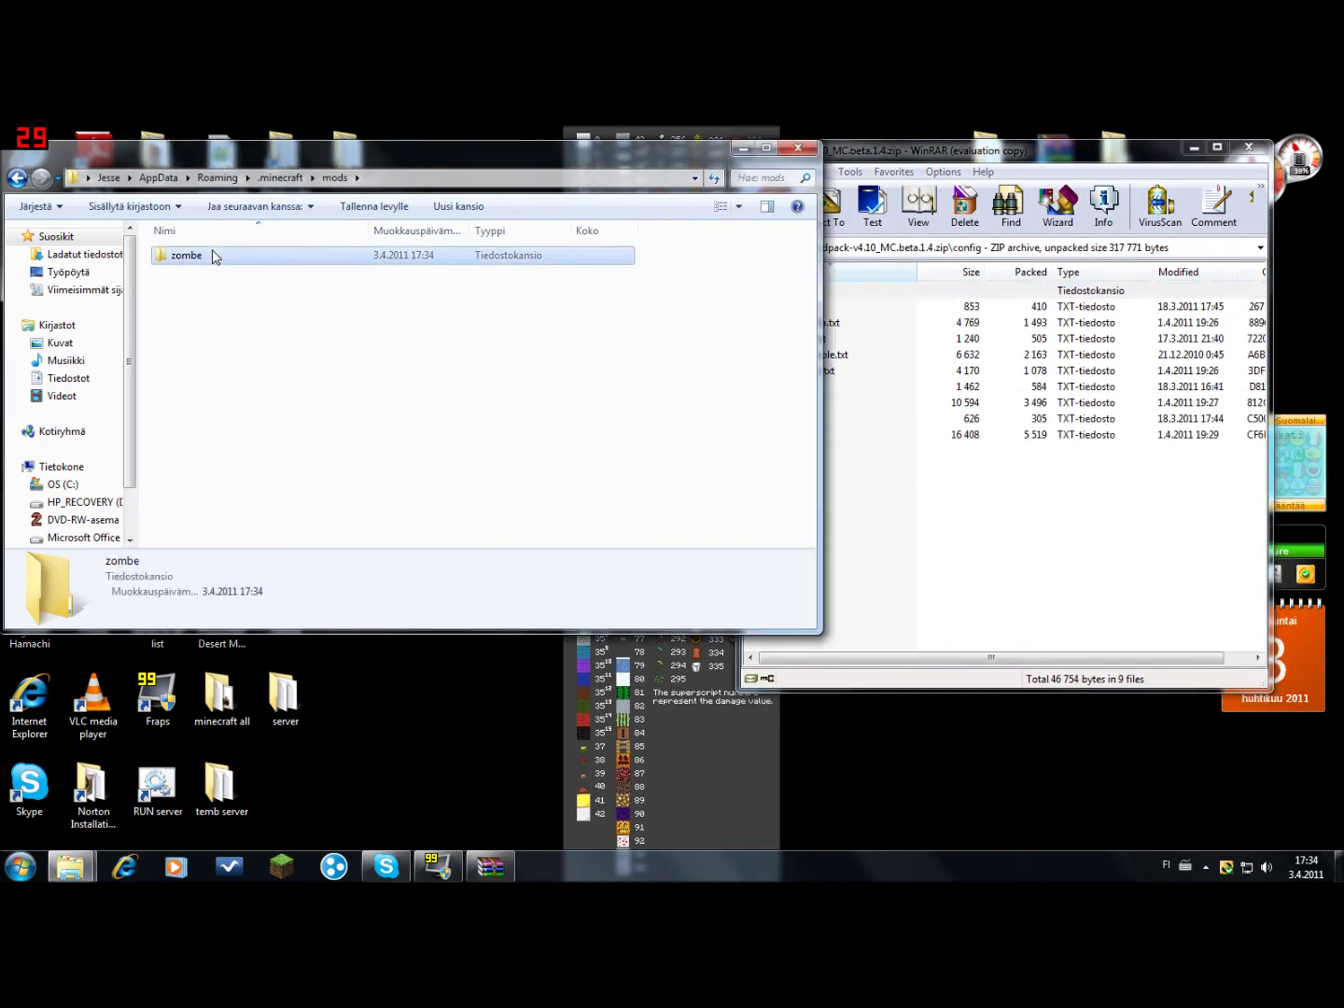
double_click(214, 256)
drag(861, 491, 776, 314)
drag(776, 311, 776, 310)
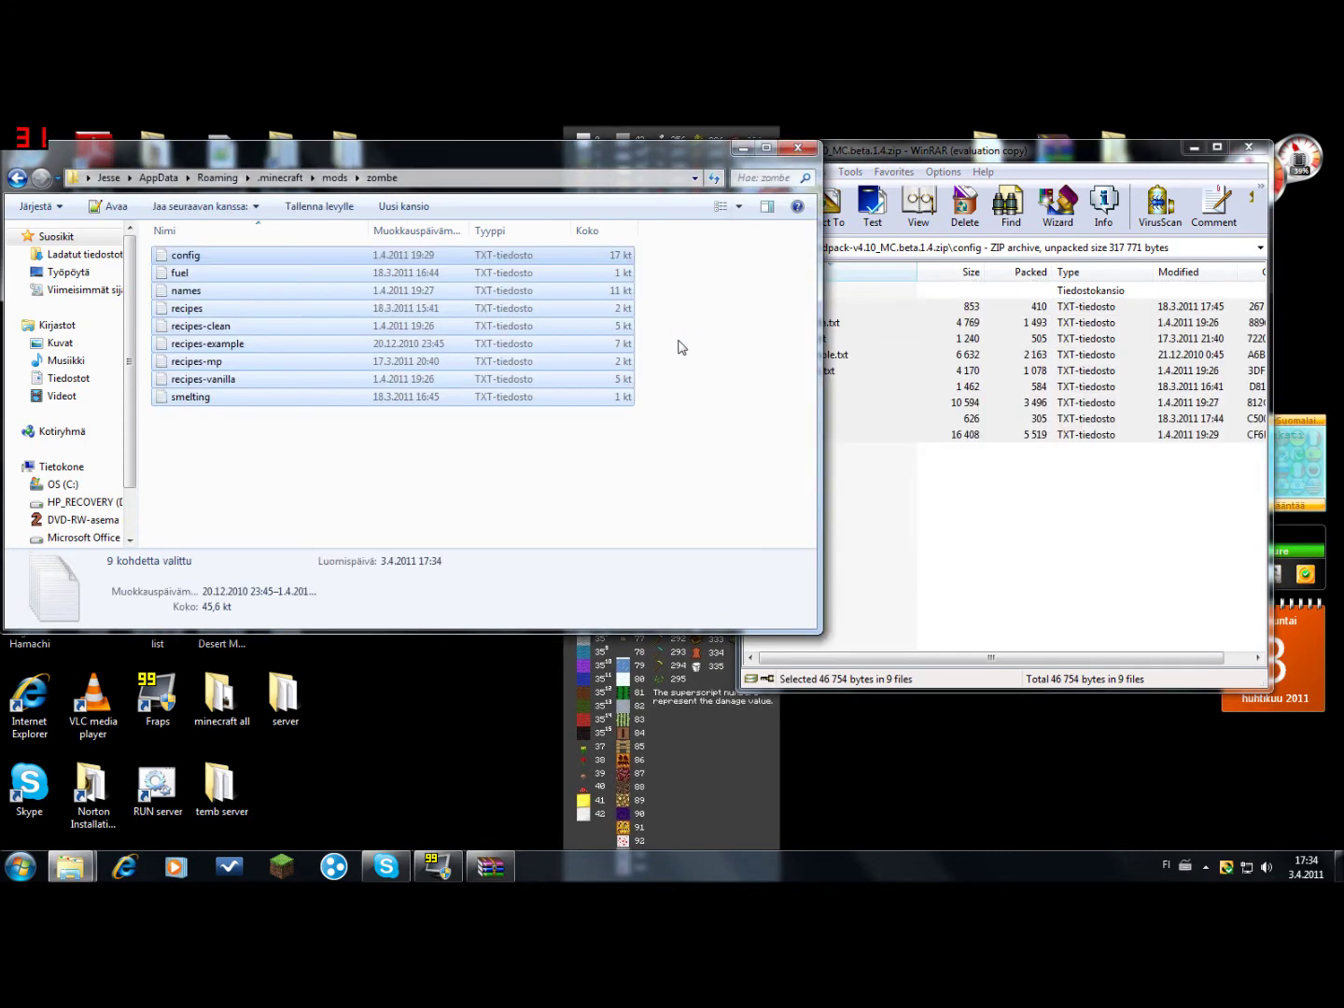
click(375, 482)
click(1240, 160)
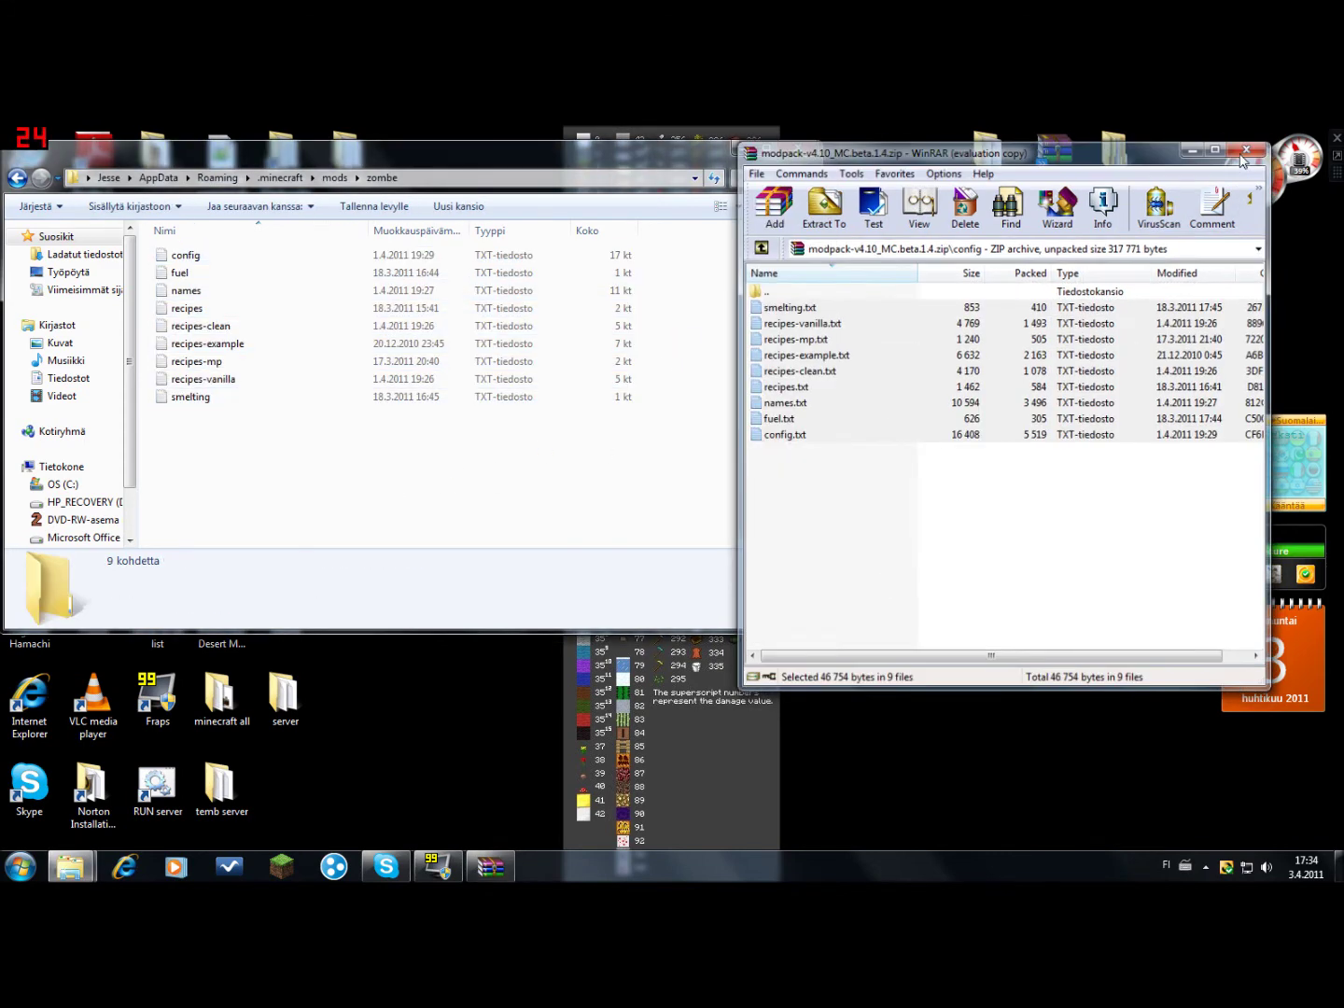
click(1244, 154)
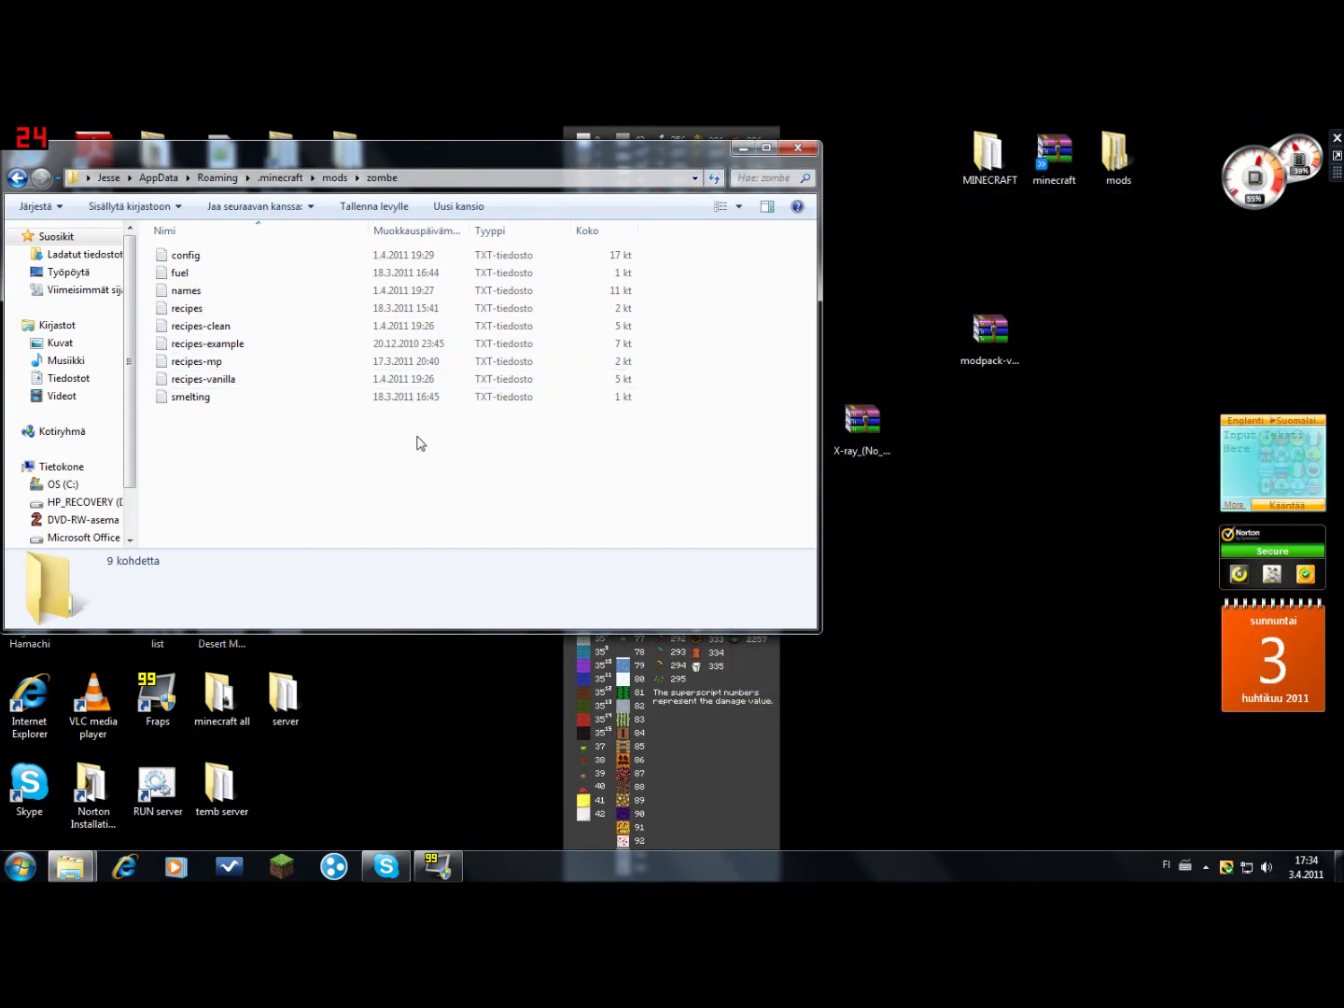
- Open the config text file in the zombe folder and examine its opening notes and the fly mod section
double_click(209, 258)
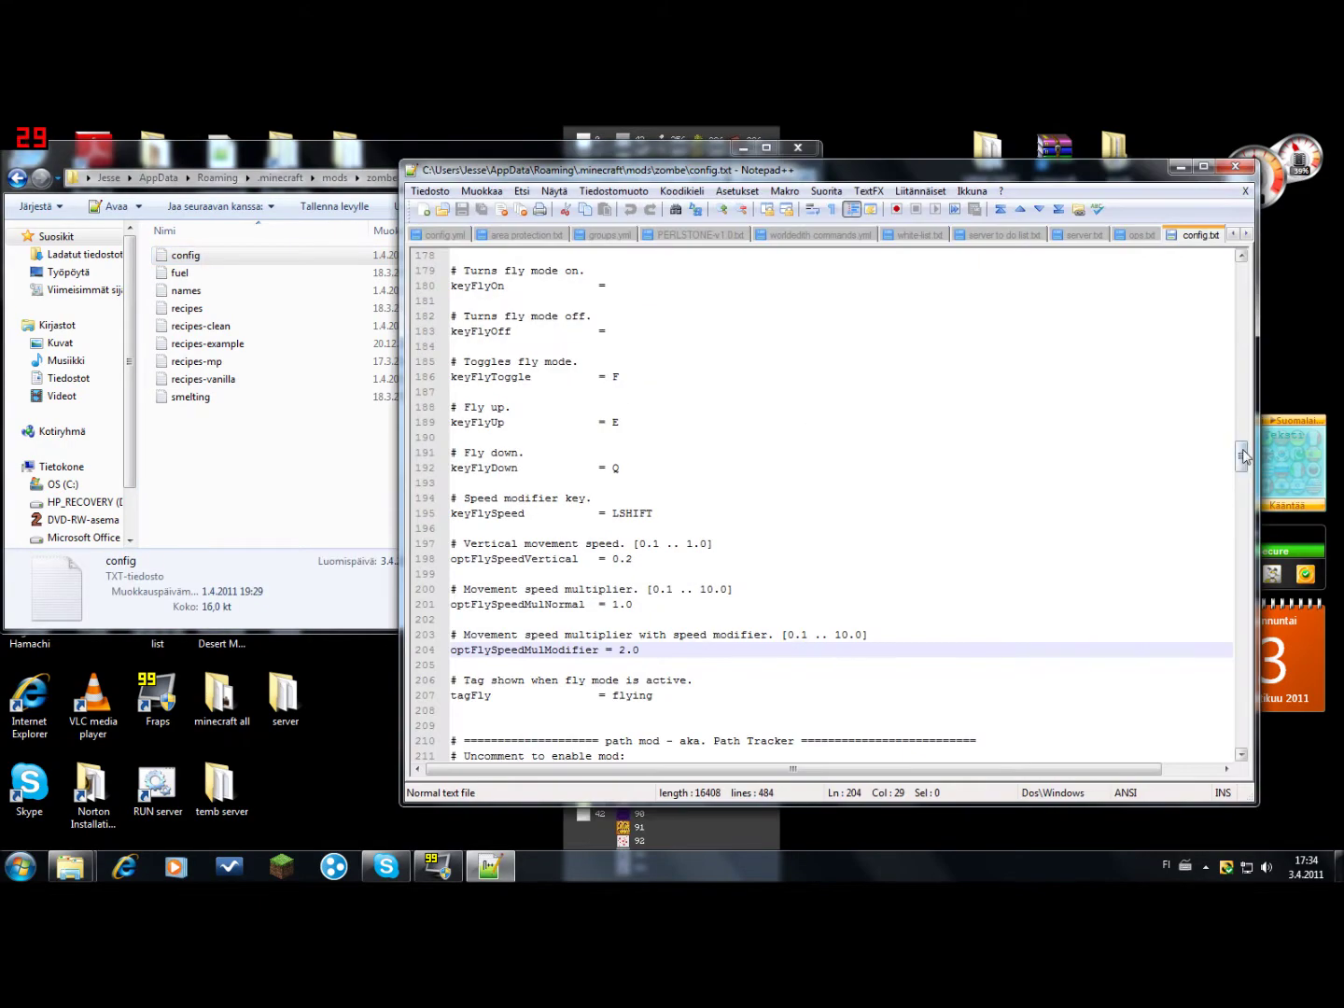
drag(1244, 455, 1241, 280)
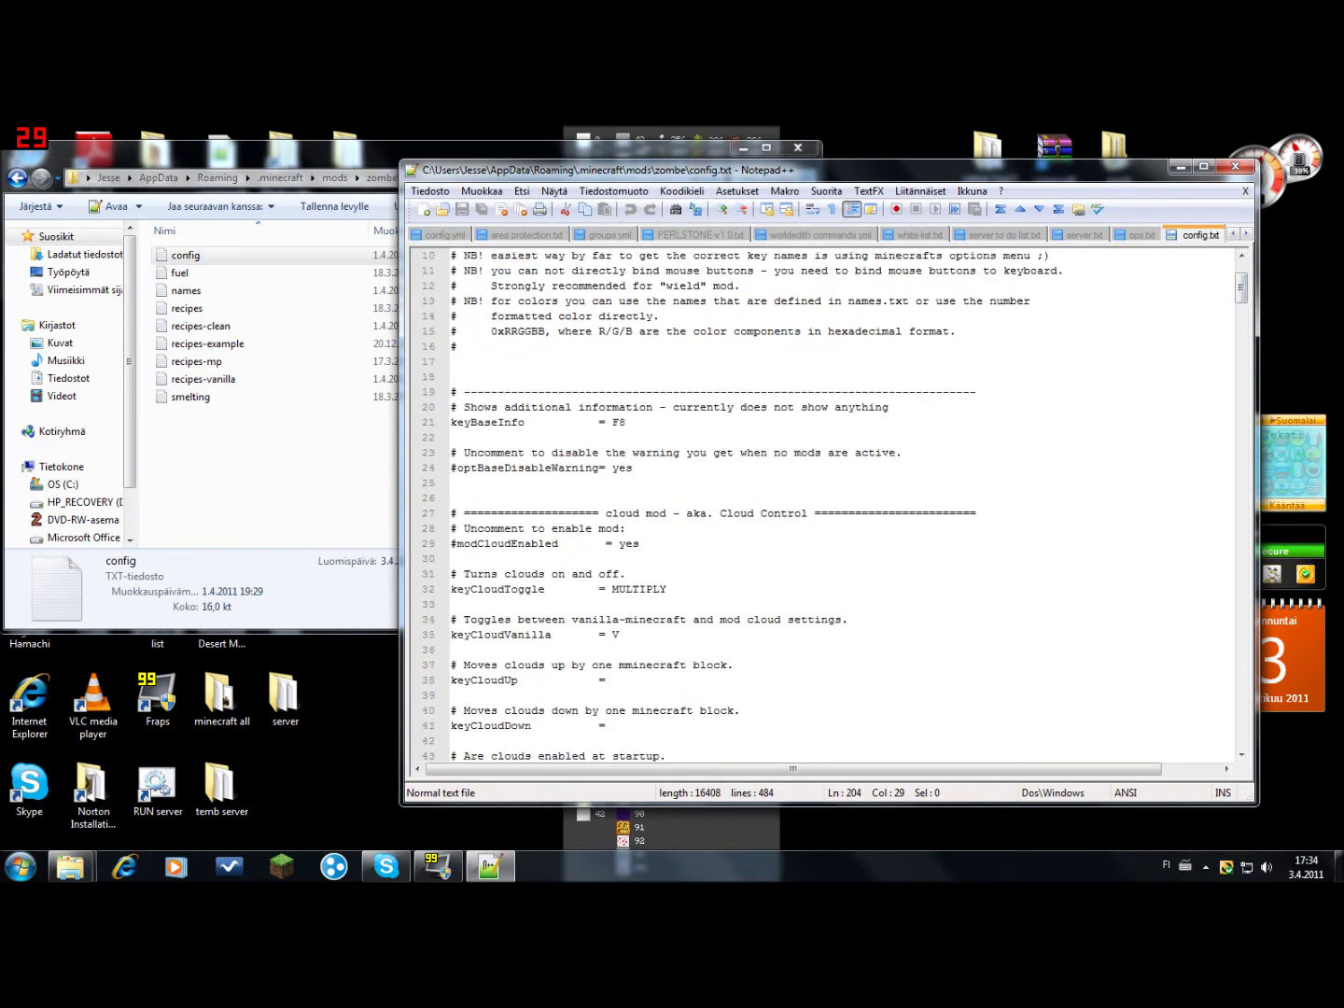
scroll(829, 507, up, 3)
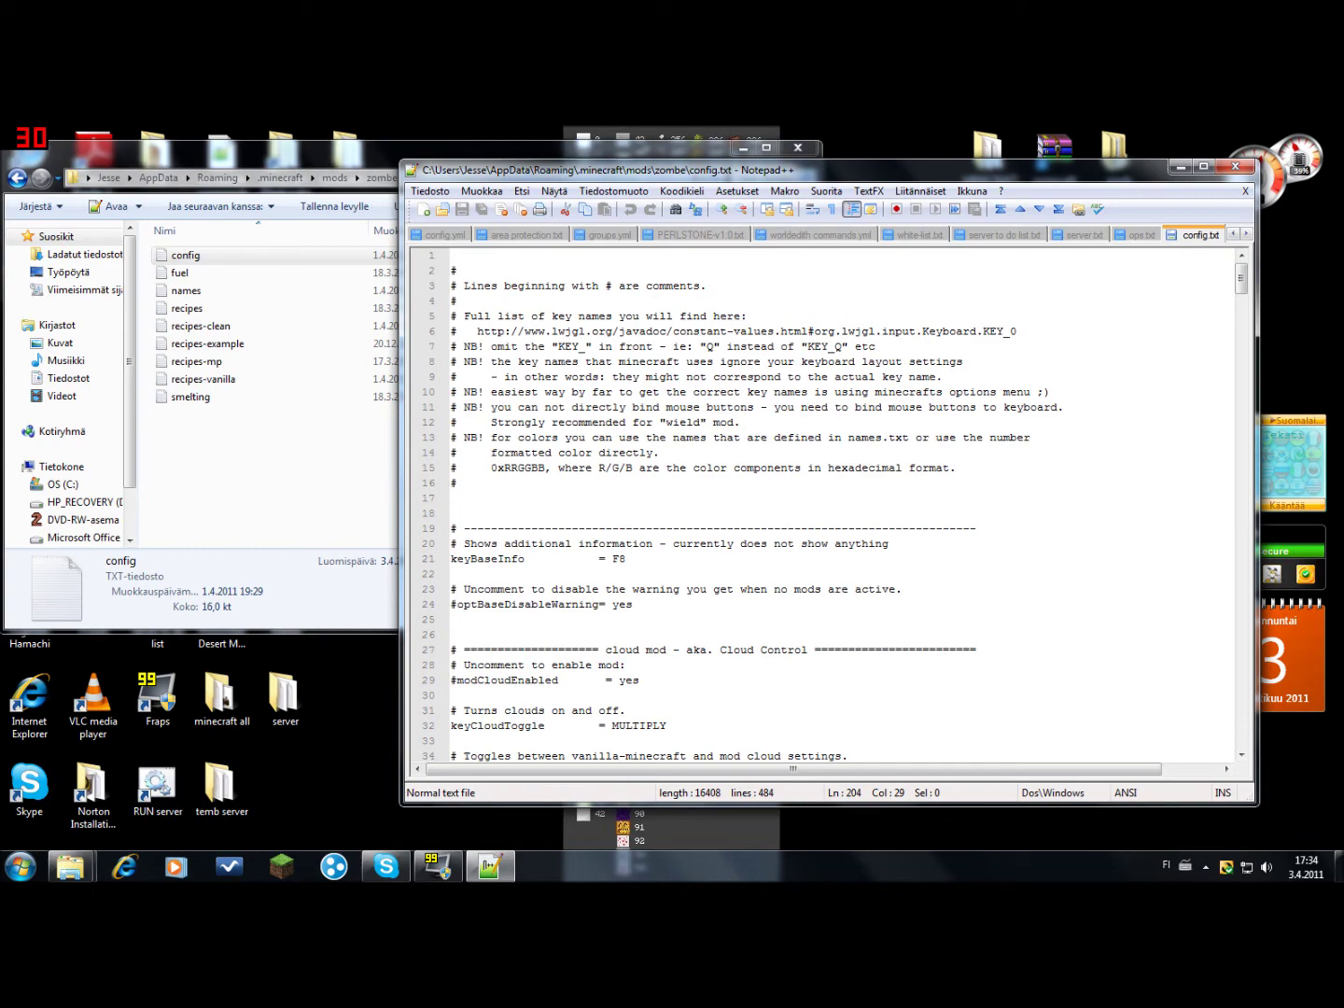
scroll(837, 506, down, 3)
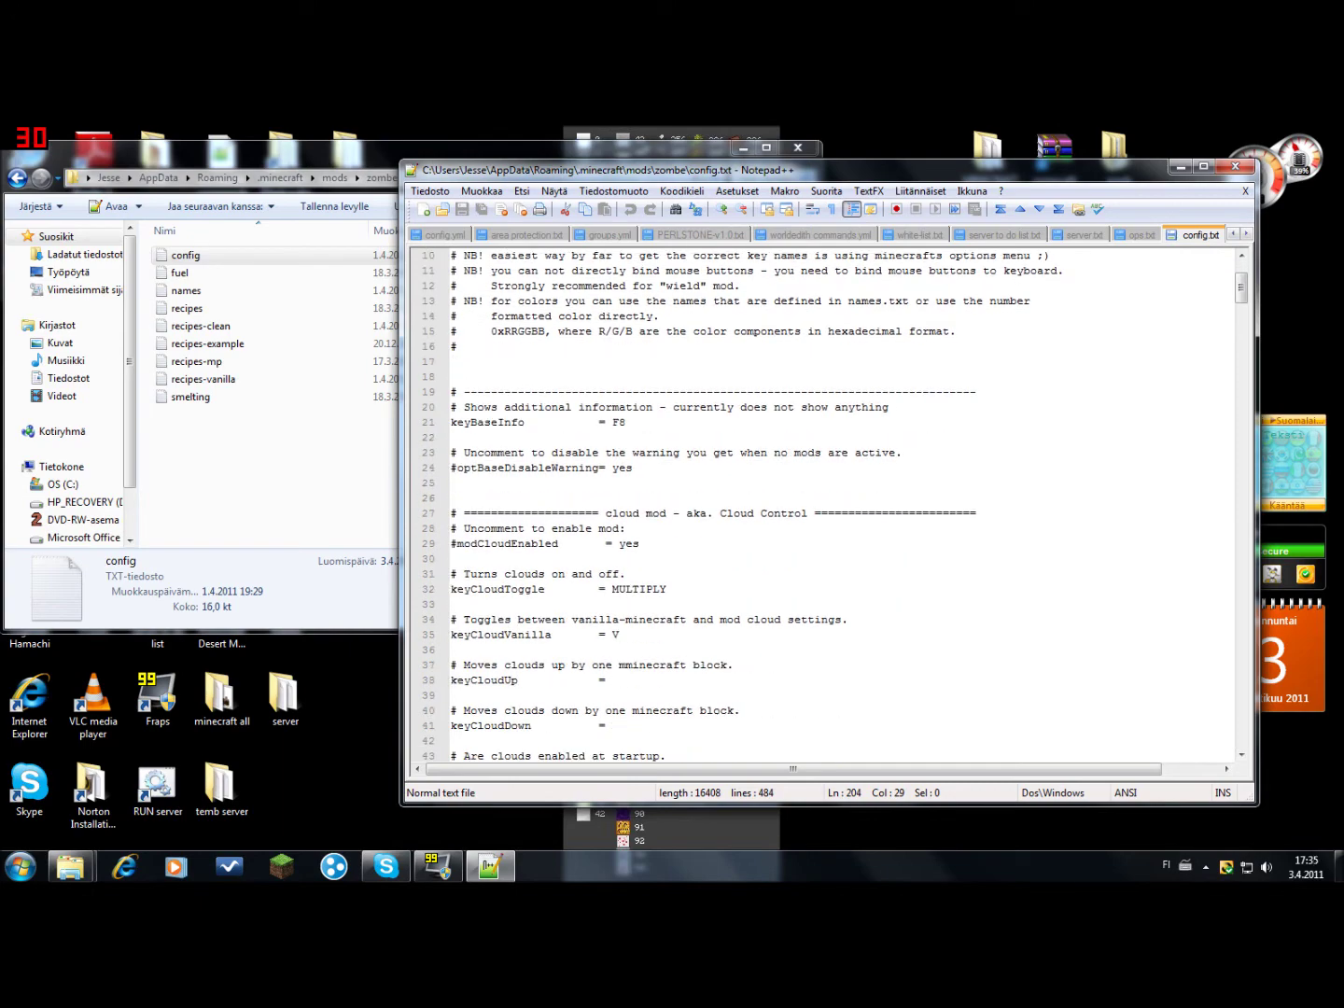
scroll(835, 507, down, 3)
drag(1255, 308, 1240, 455)
click(623, 514)
scroll(624, 513, up, 5)
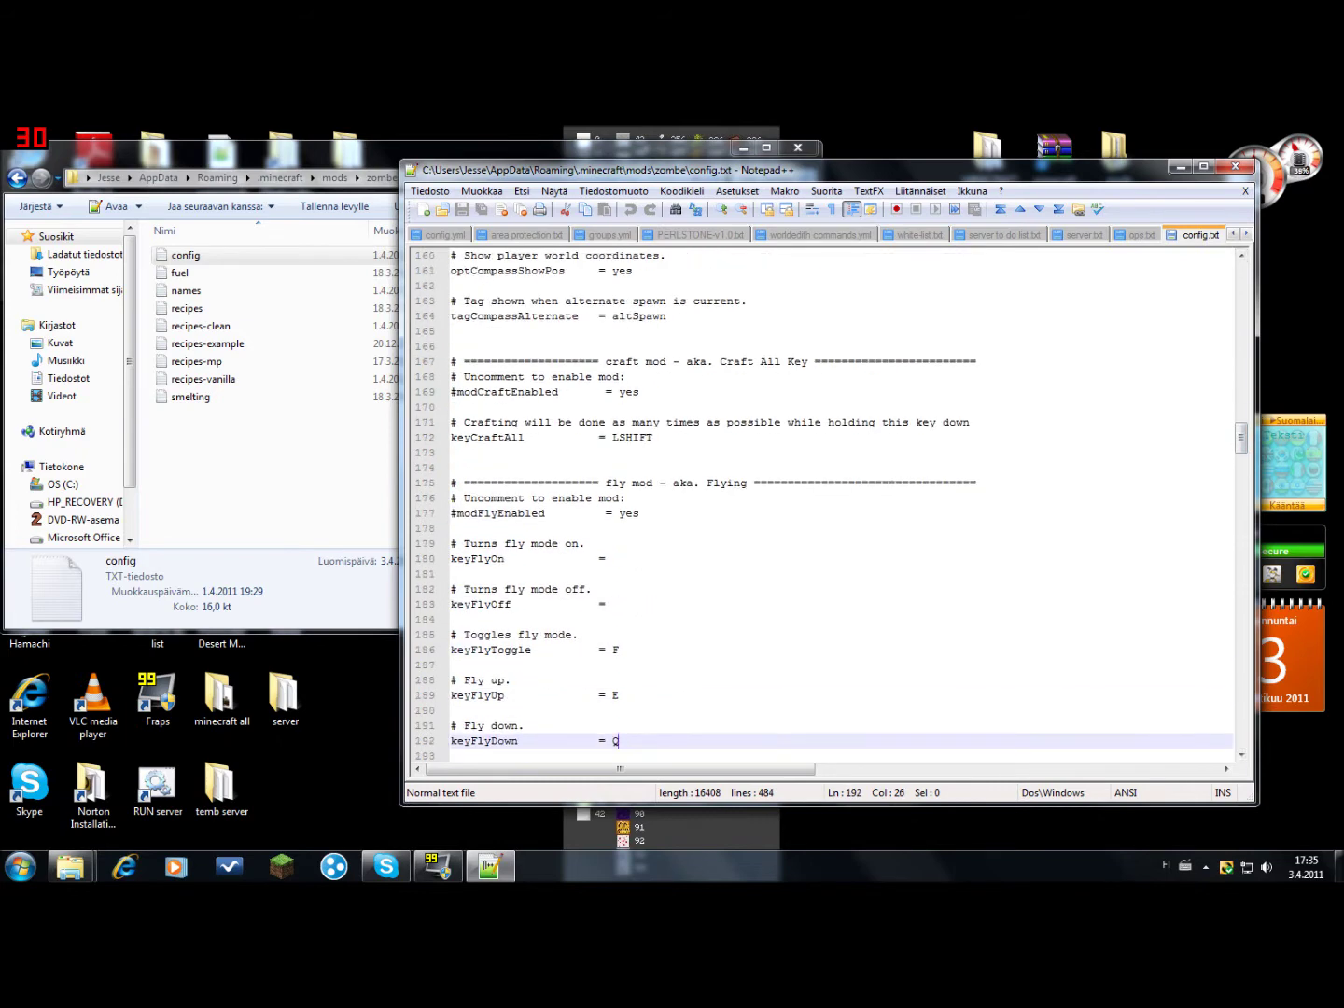
scroll(623, 513, down, 4)
scroll(624, 514, up, 2)
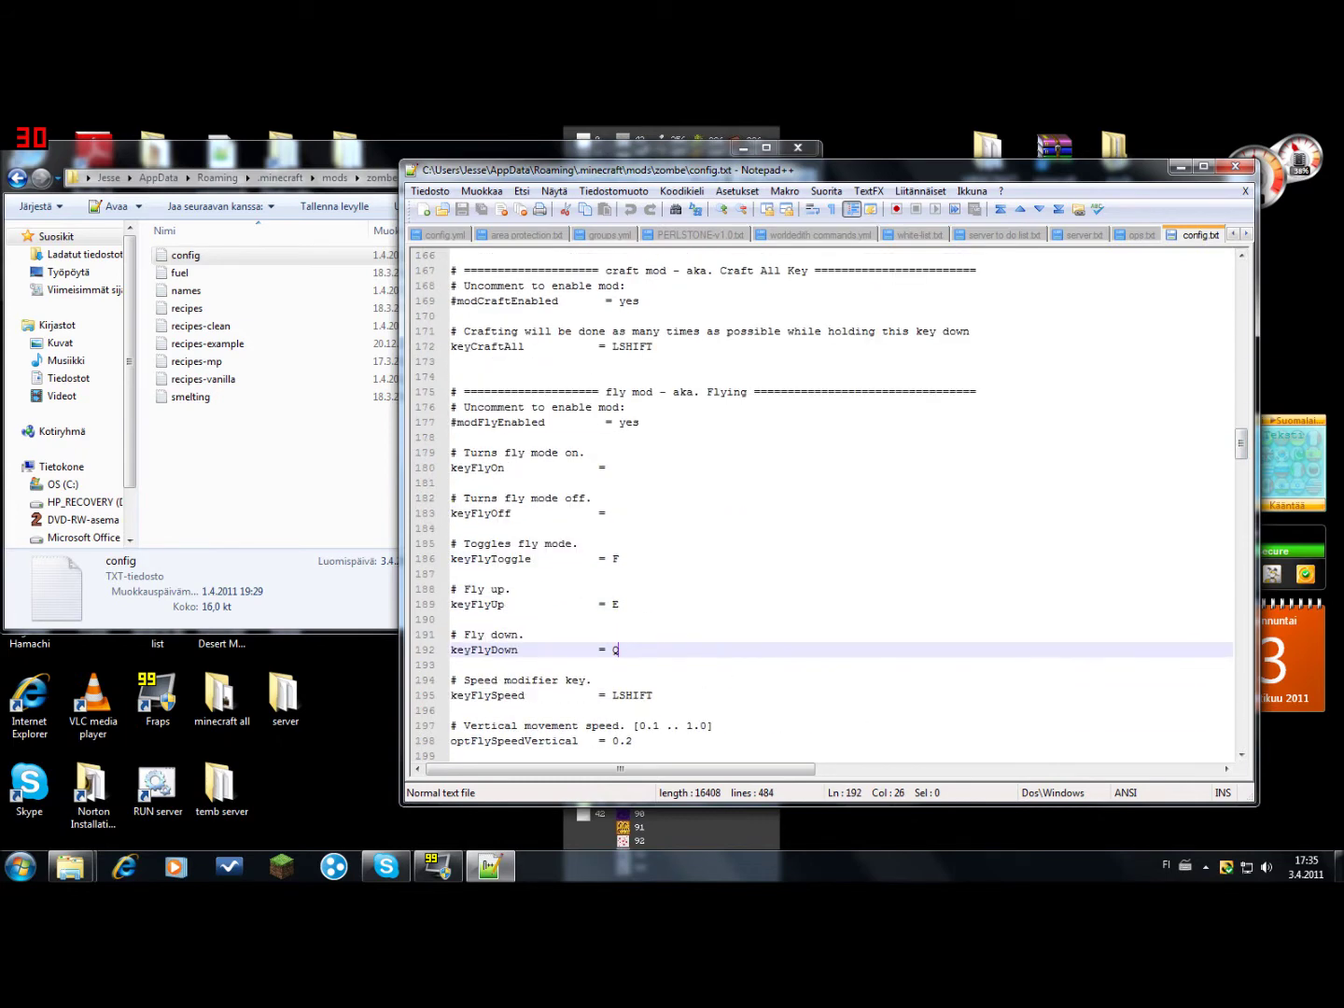
- Uncomment modFlyEnabled in the fly mod section and set keyFlyOn to V, keyFlyOff to B and keyFlyDown to R
click(451, 422)
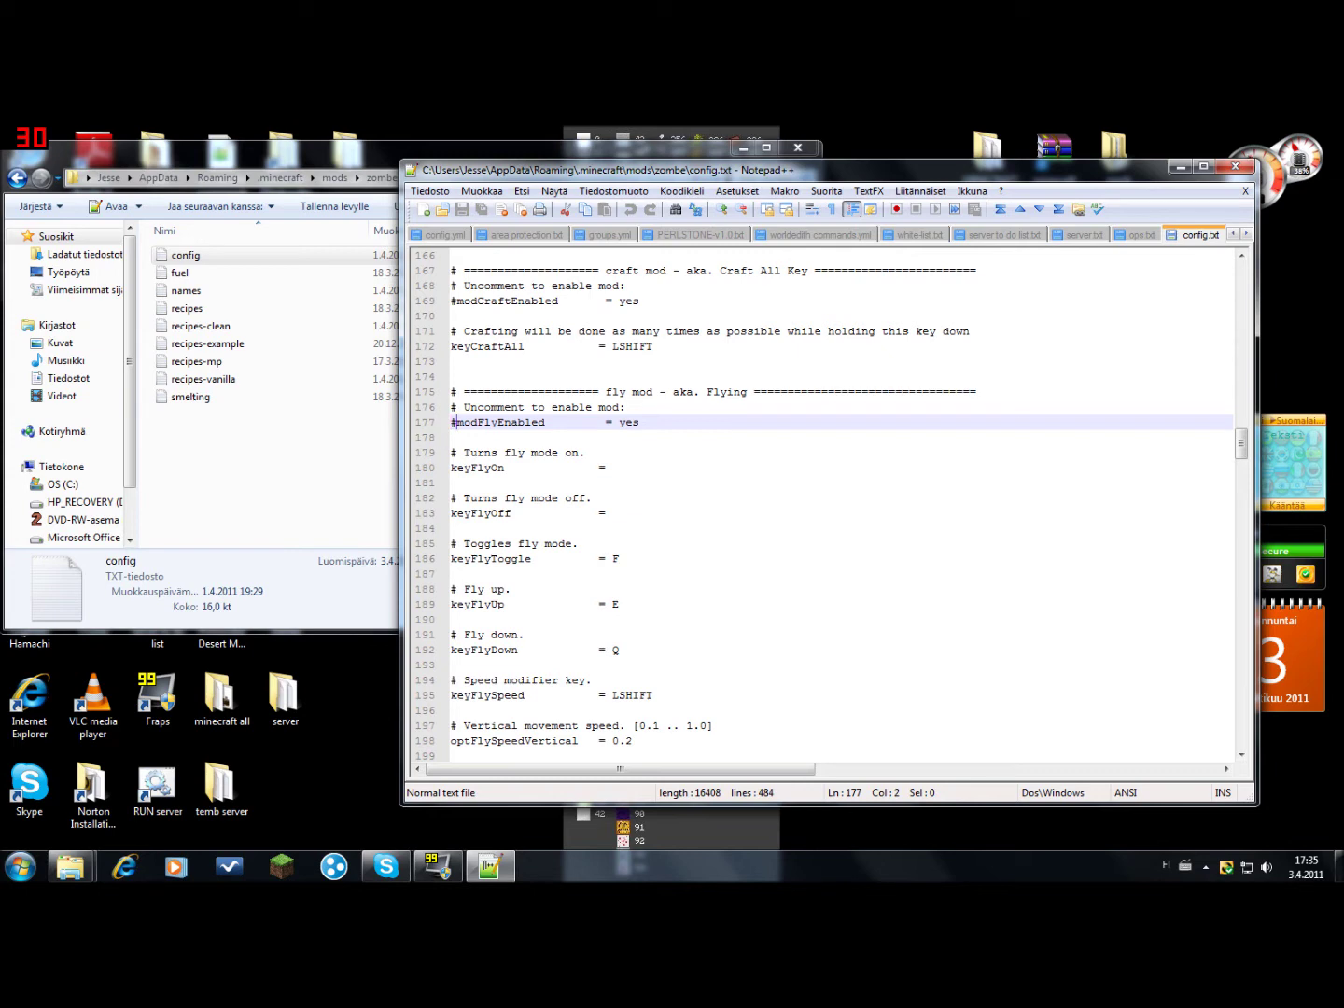
key(Delete)
click(608, 467)
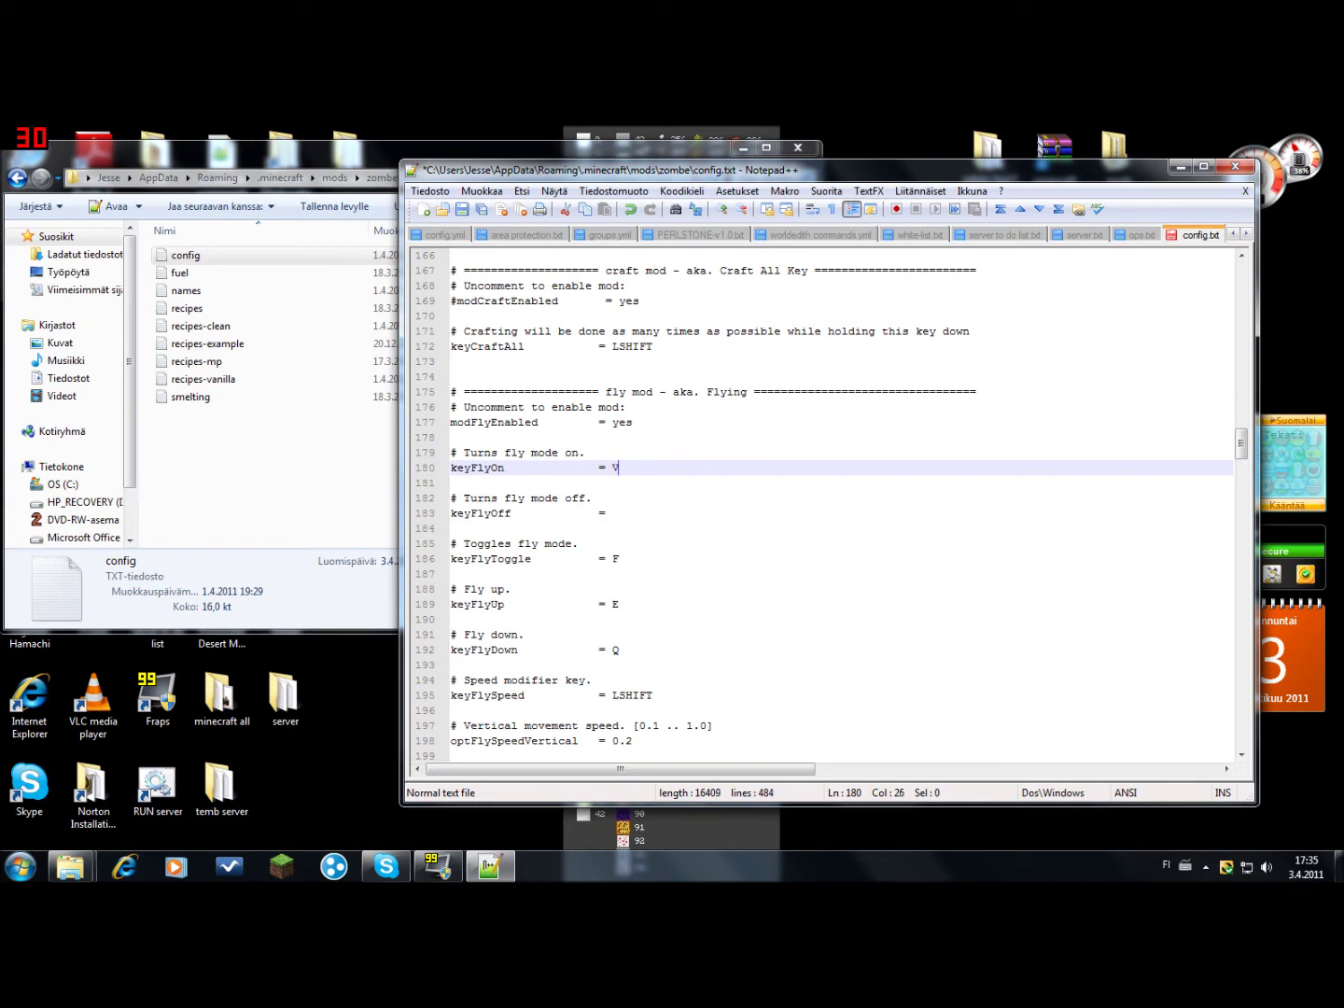
click(605, 514)
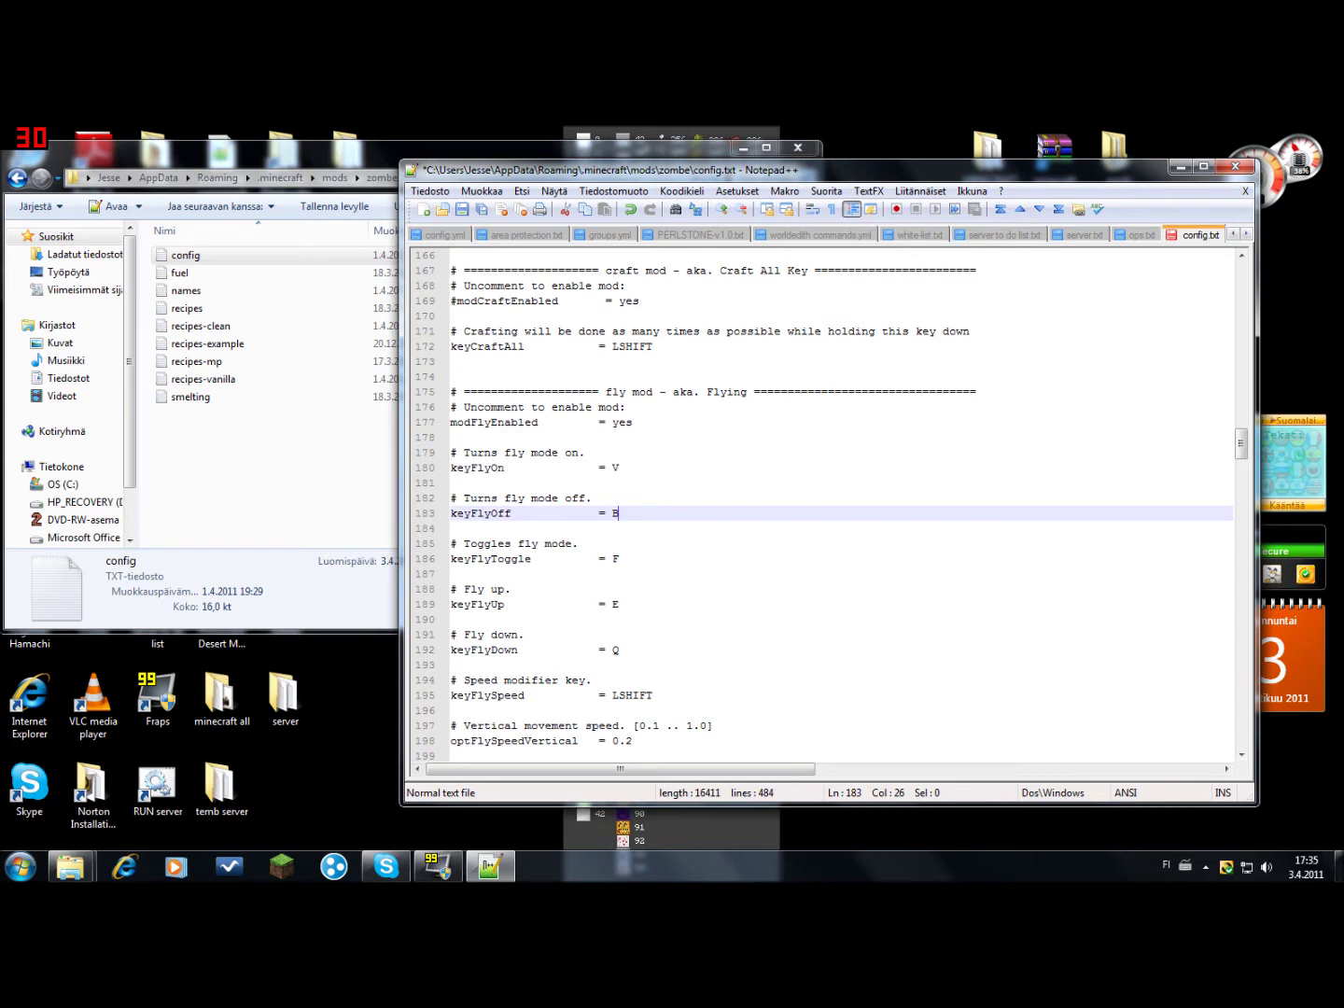
click(619, 650)
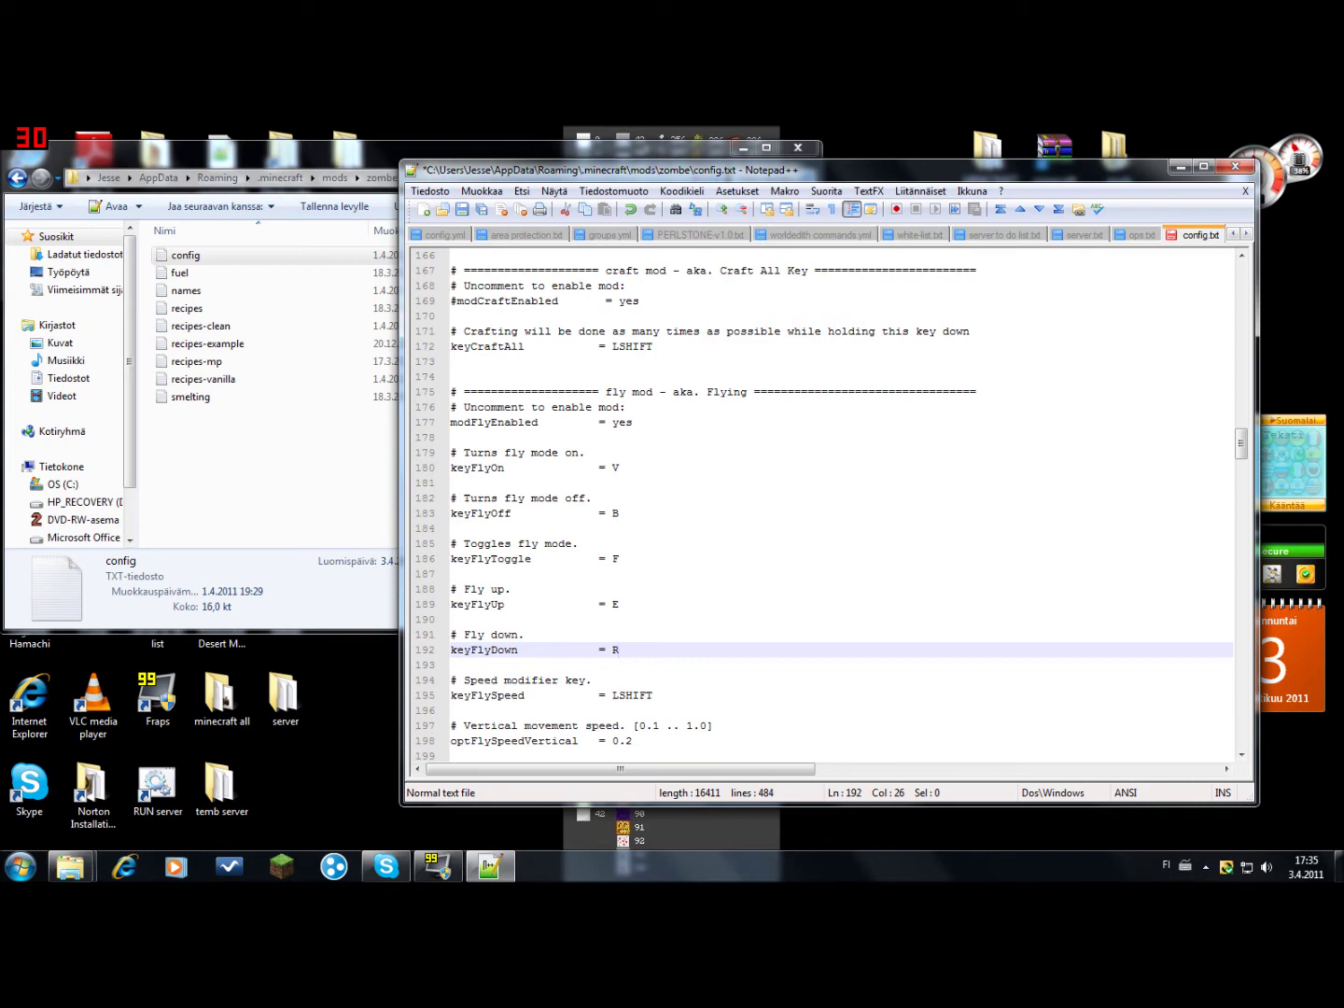
- Set optFlySpeedMulNormal and optFlySpeedMulModifier to 4.0, then save and close config.txt
scroll(828, 504, down, 3)
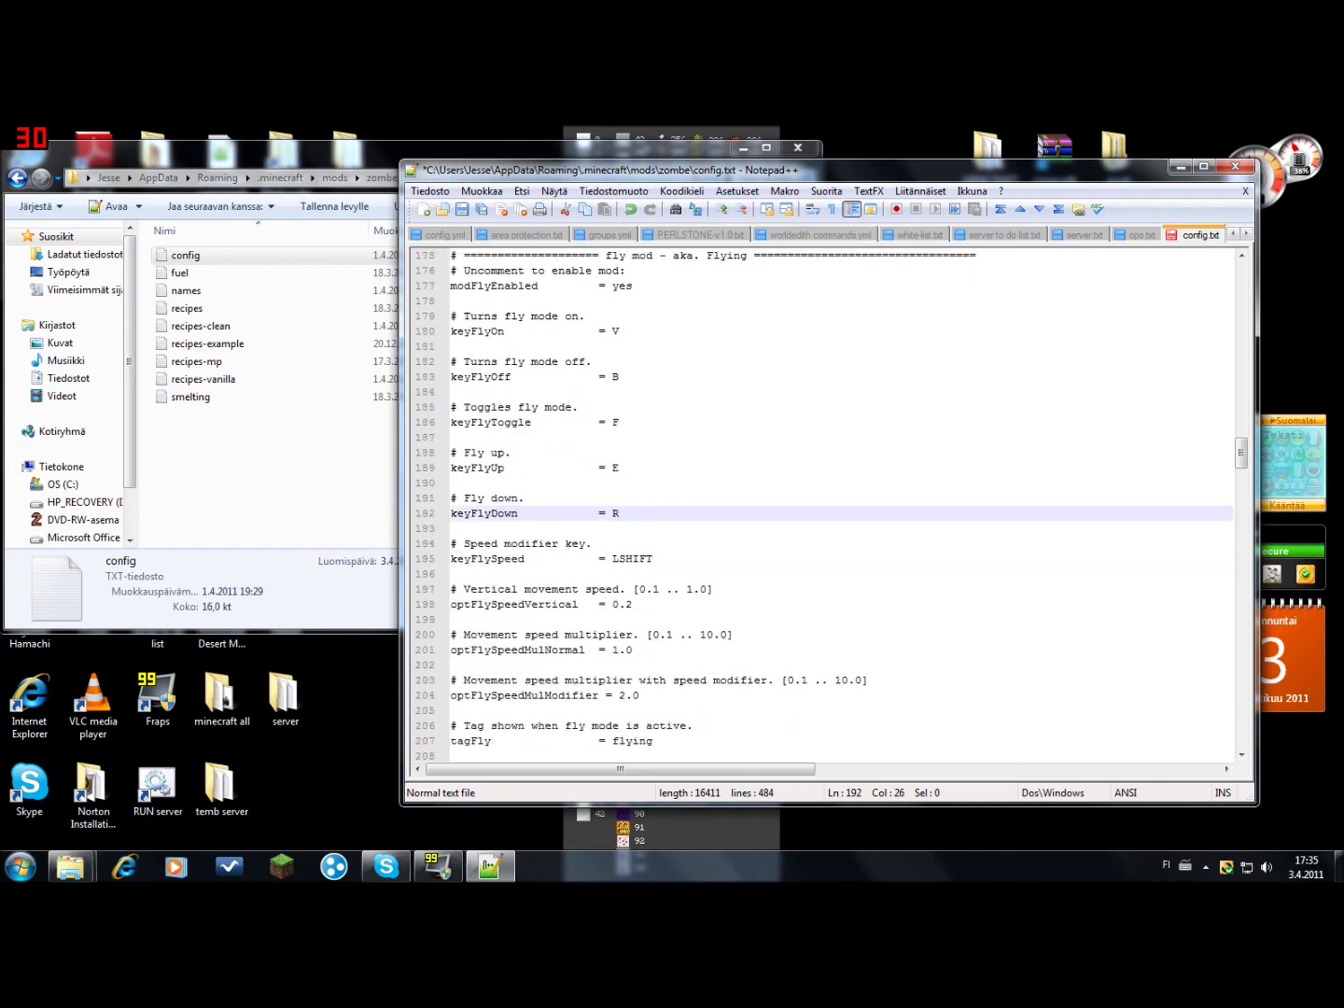
scroll(827, 504, down, 1)
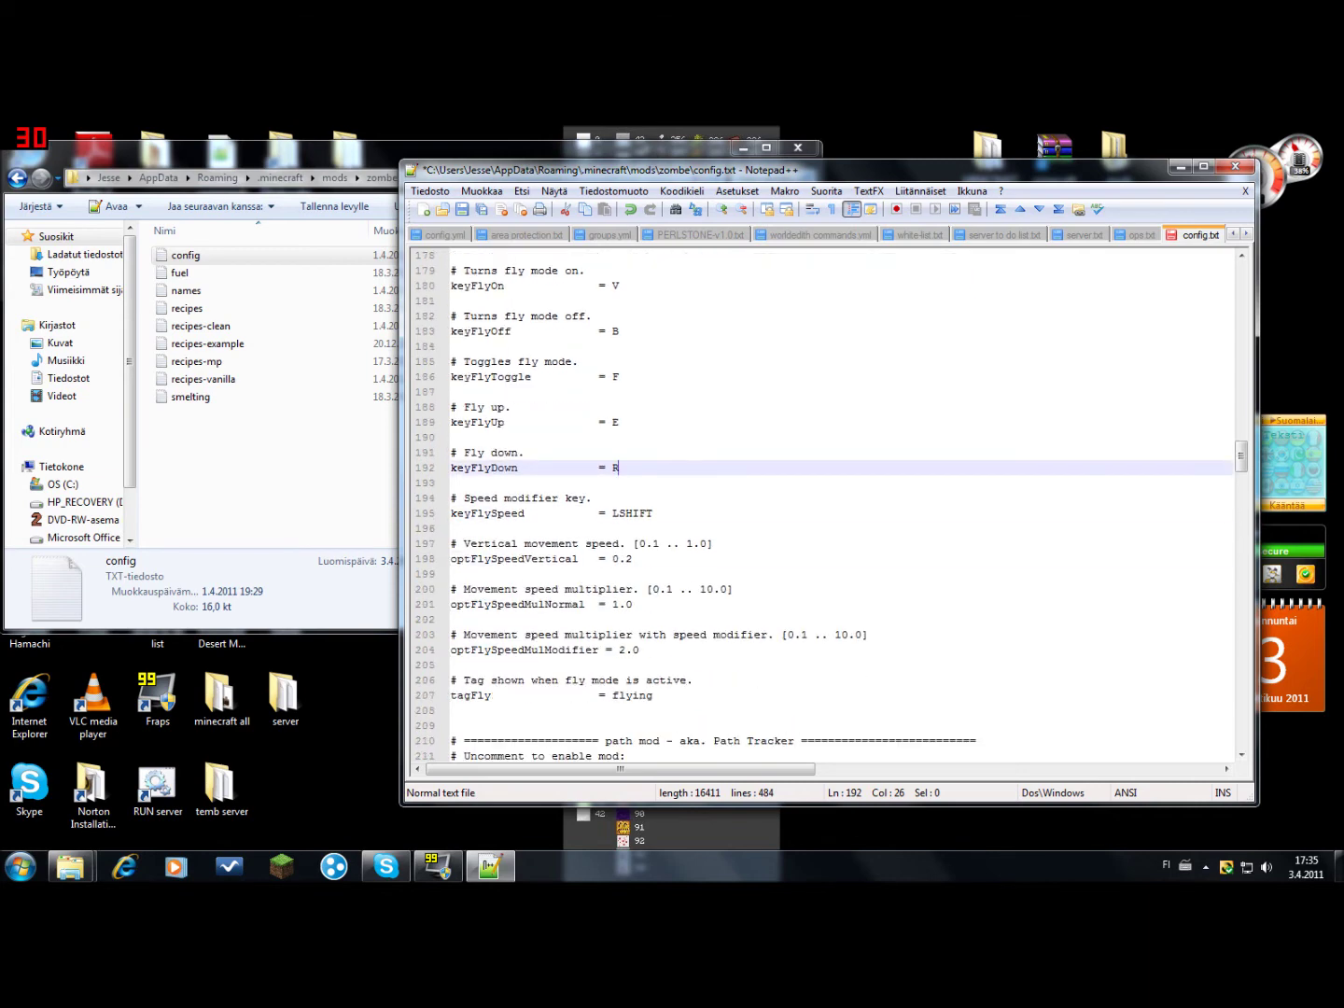
click(619, 604)
key(BackSpace)
text(4)
scroll(828, 504, up, 1)
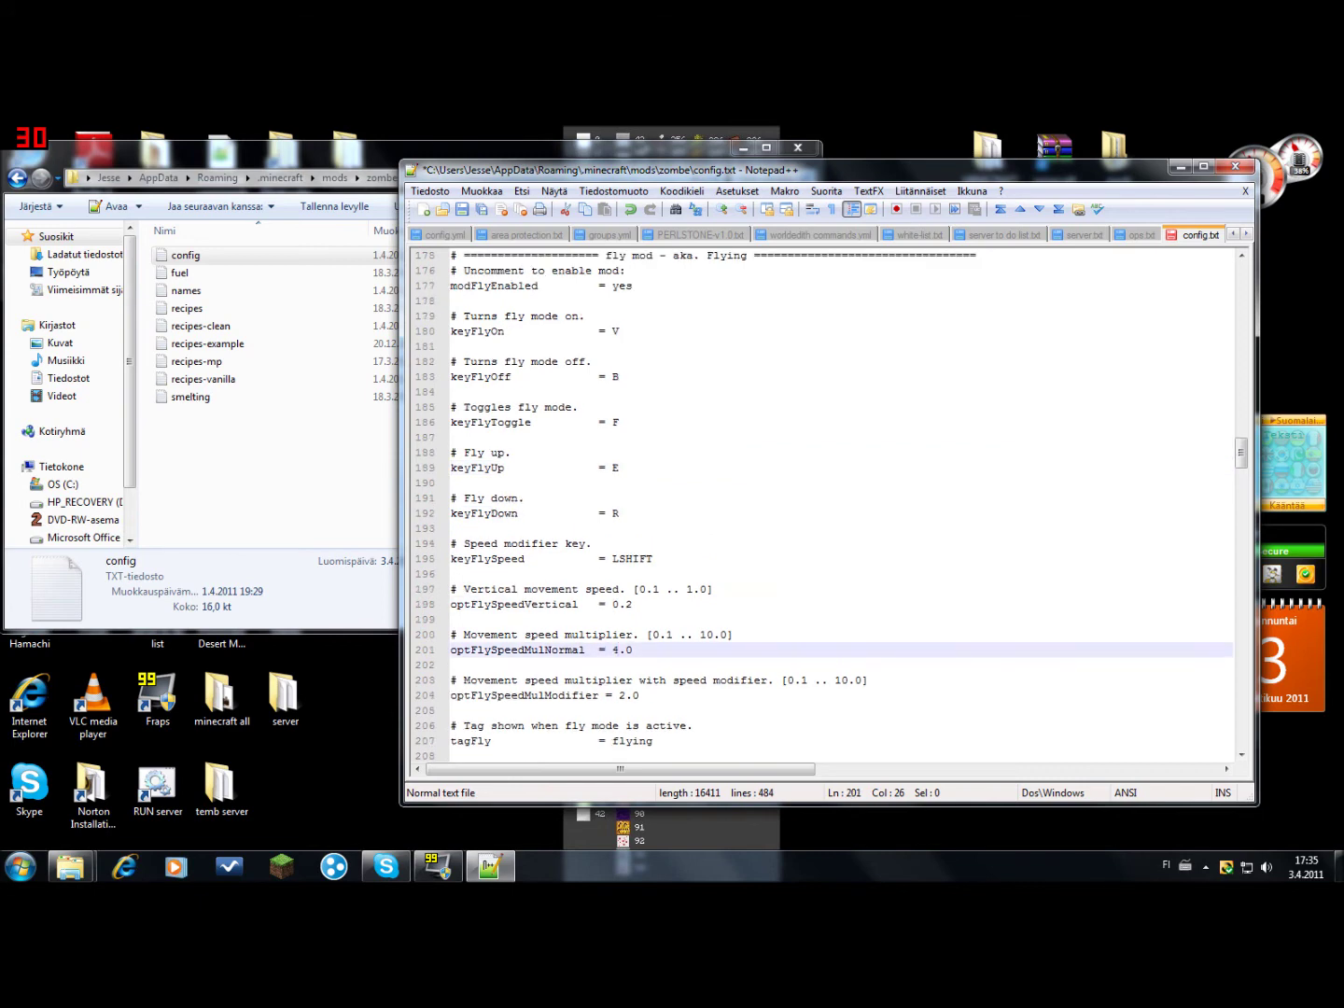
click(625, 694)
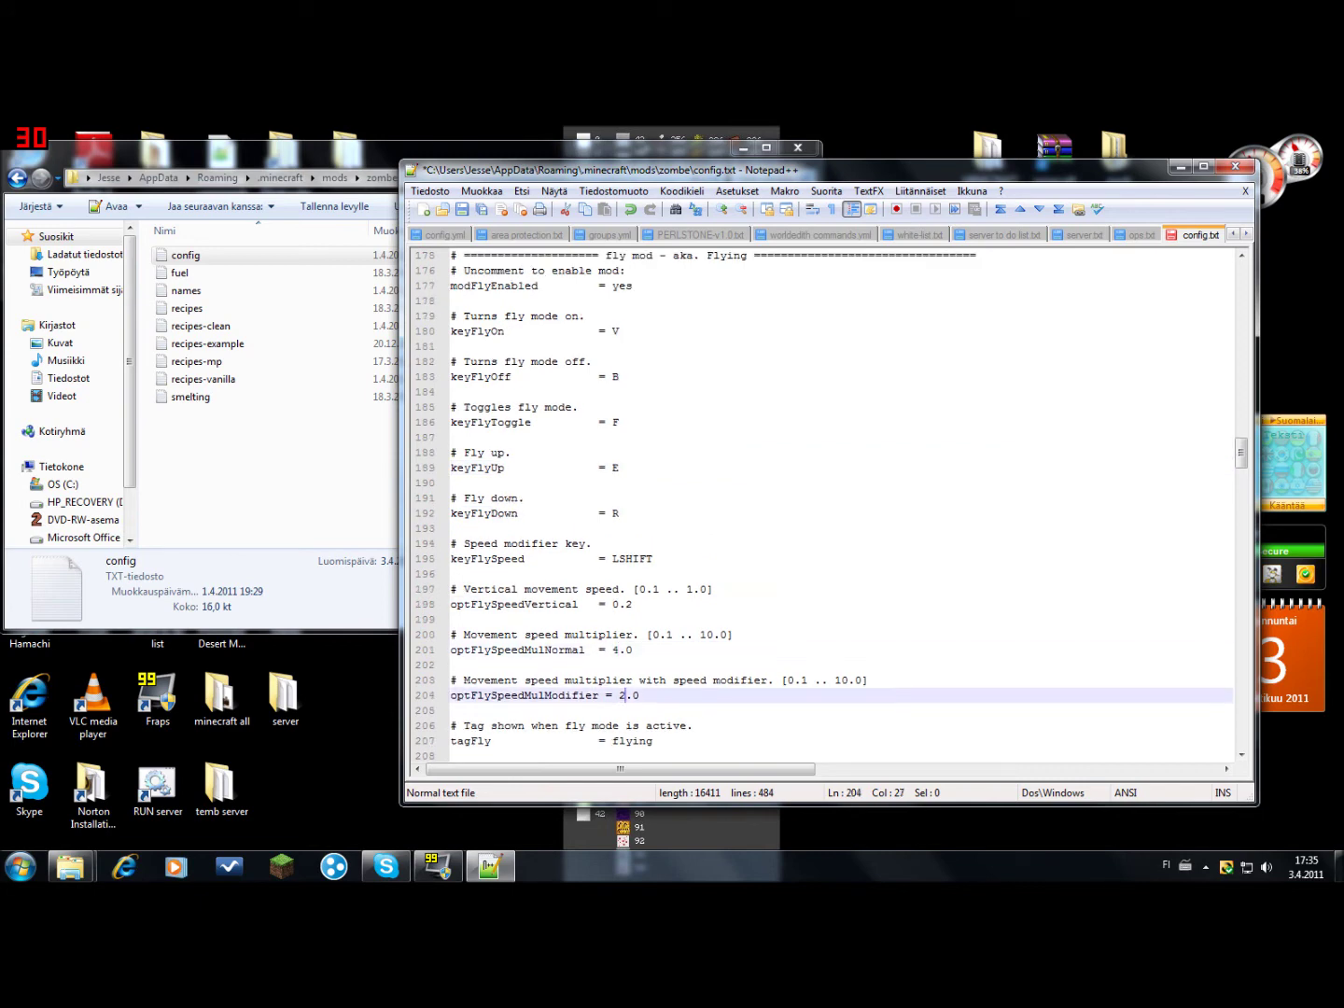
key(ctrl+s)
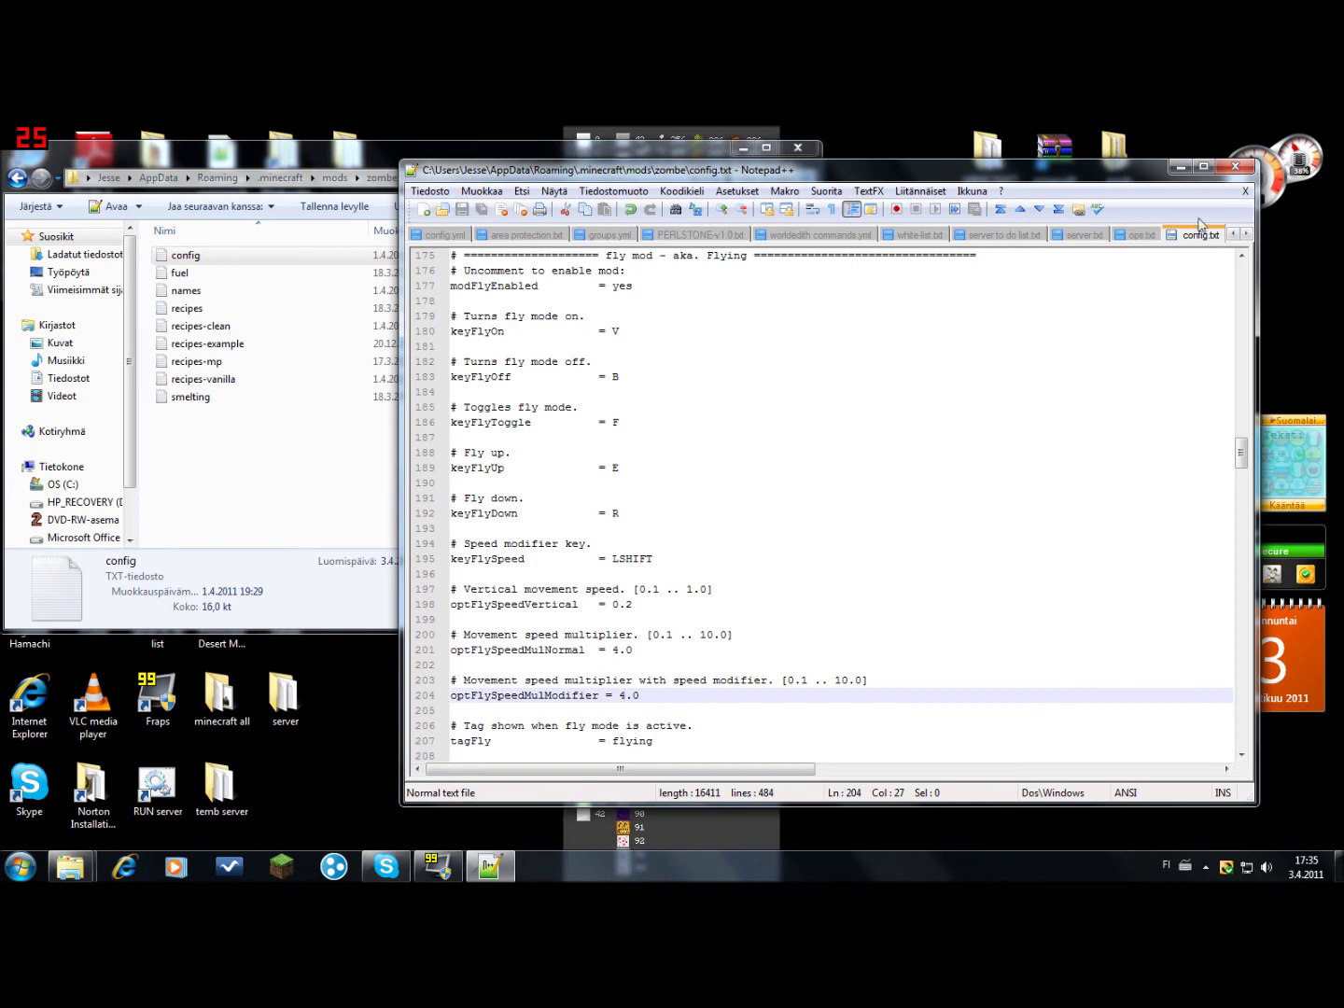
click(1235, 166)
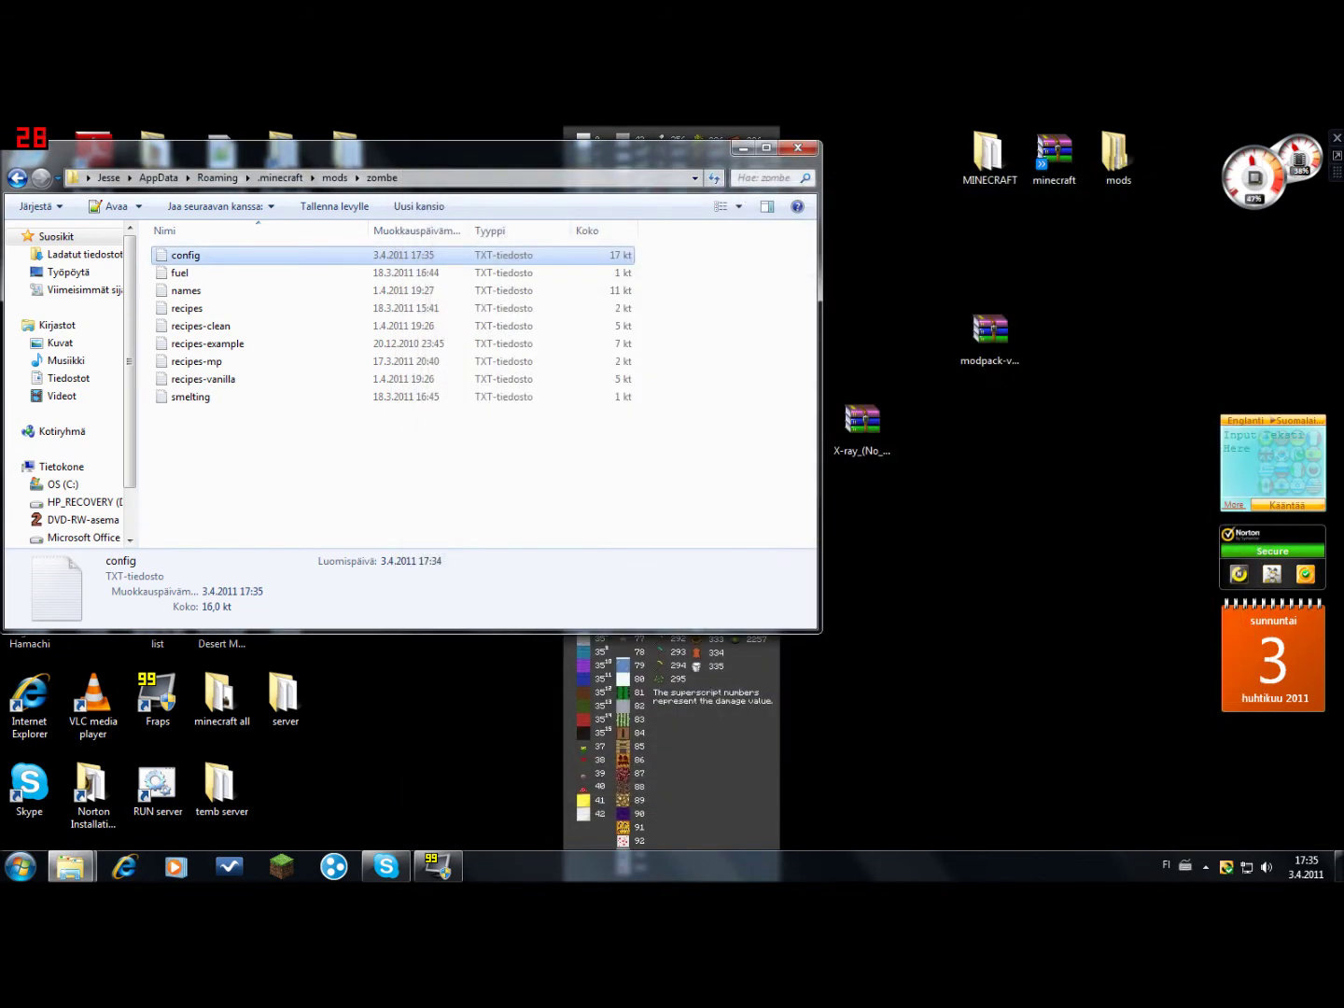
- Close the zombe folder window and start the Minecraft launcher
click(796, 147)
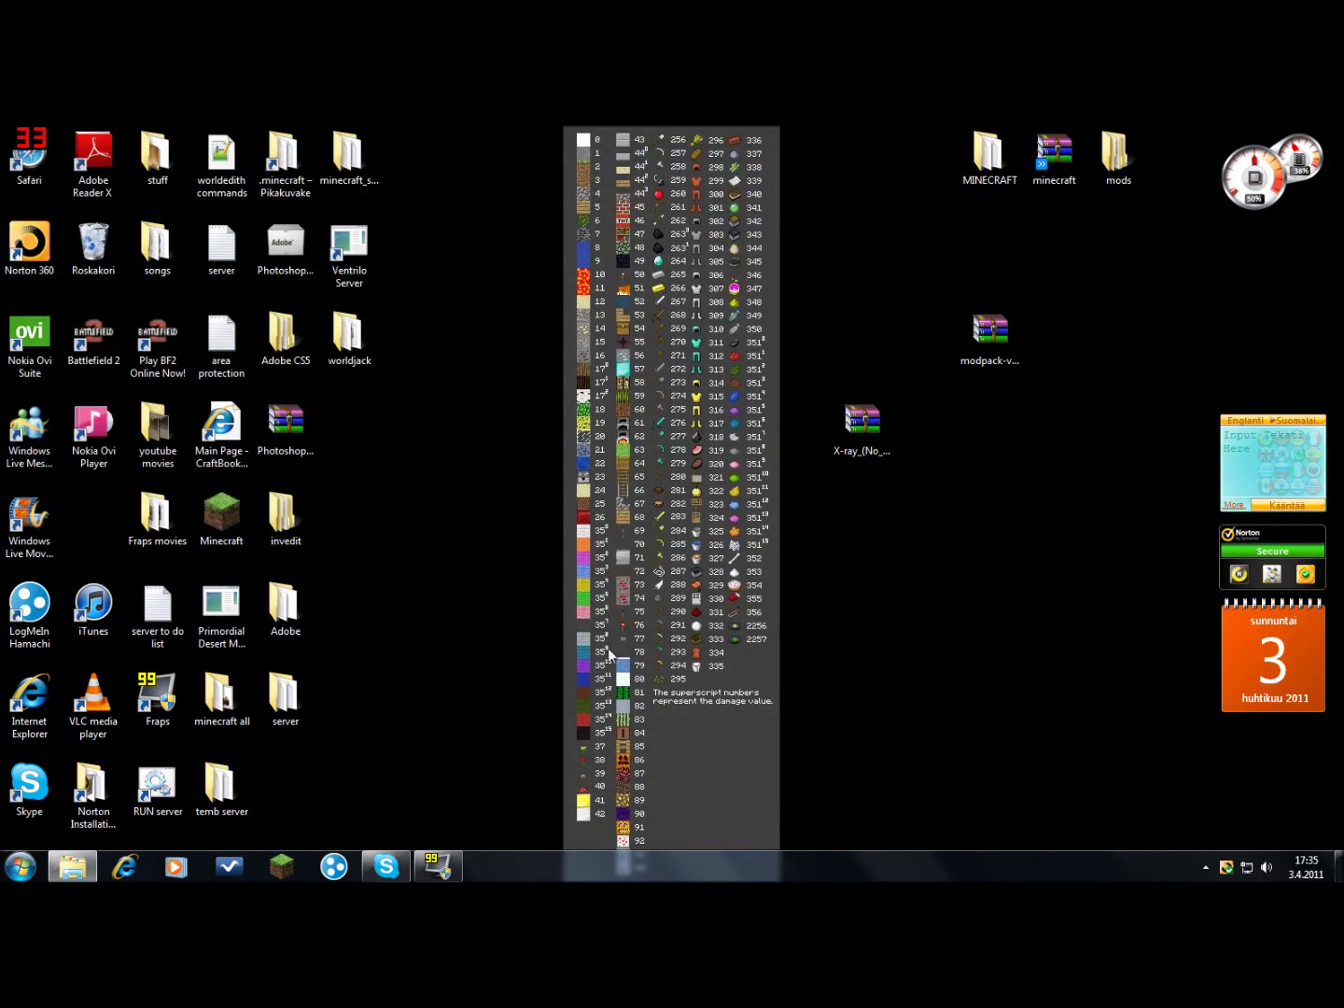
click(276, 871)
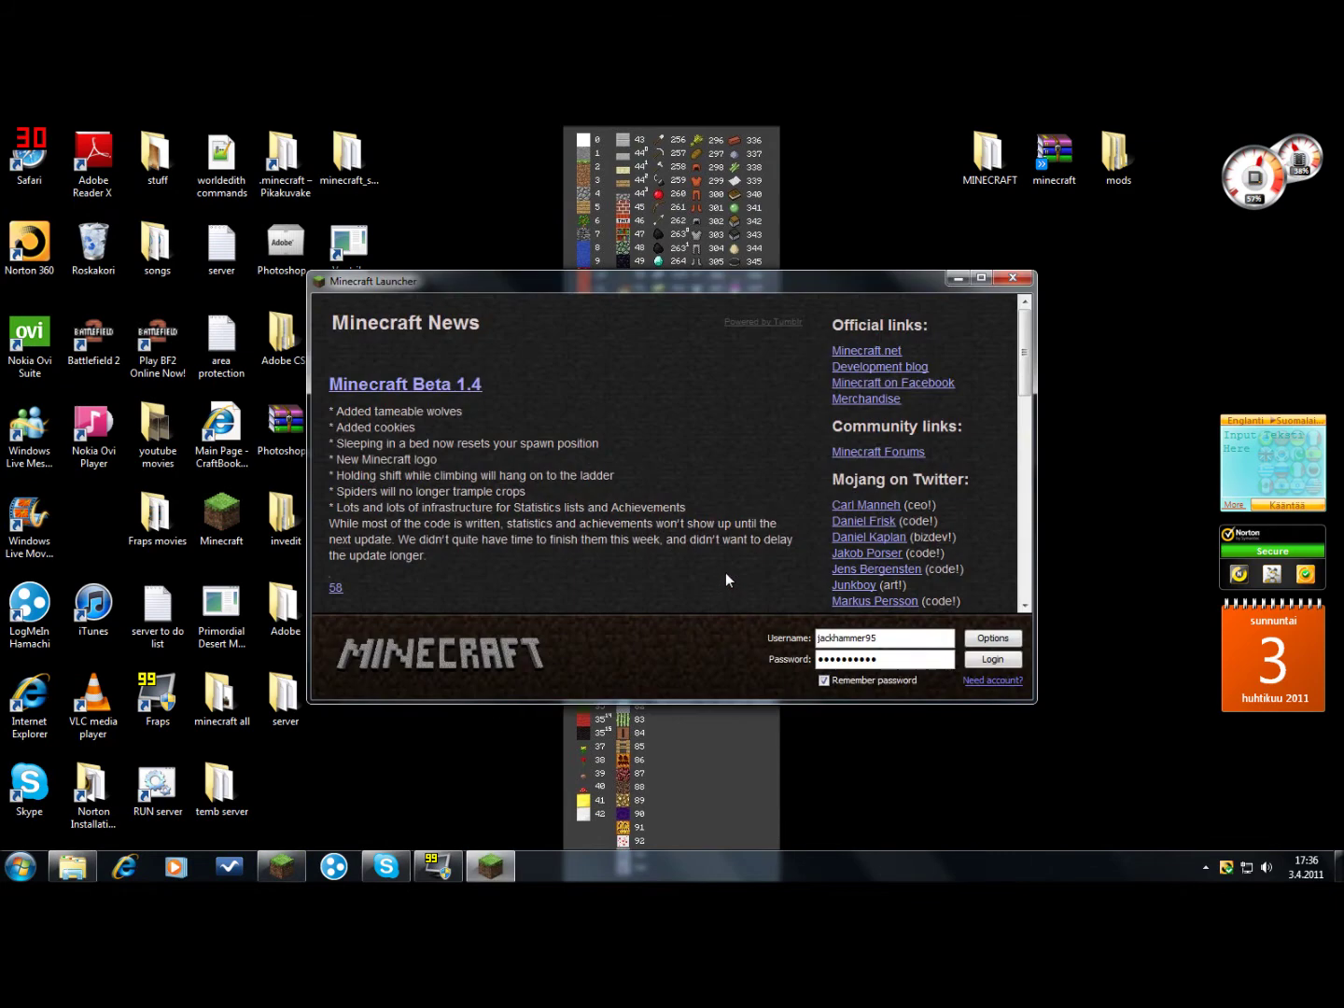
- Log in to Minecraft with the remembered account and open an existing singleplayer world
click(996, 660)
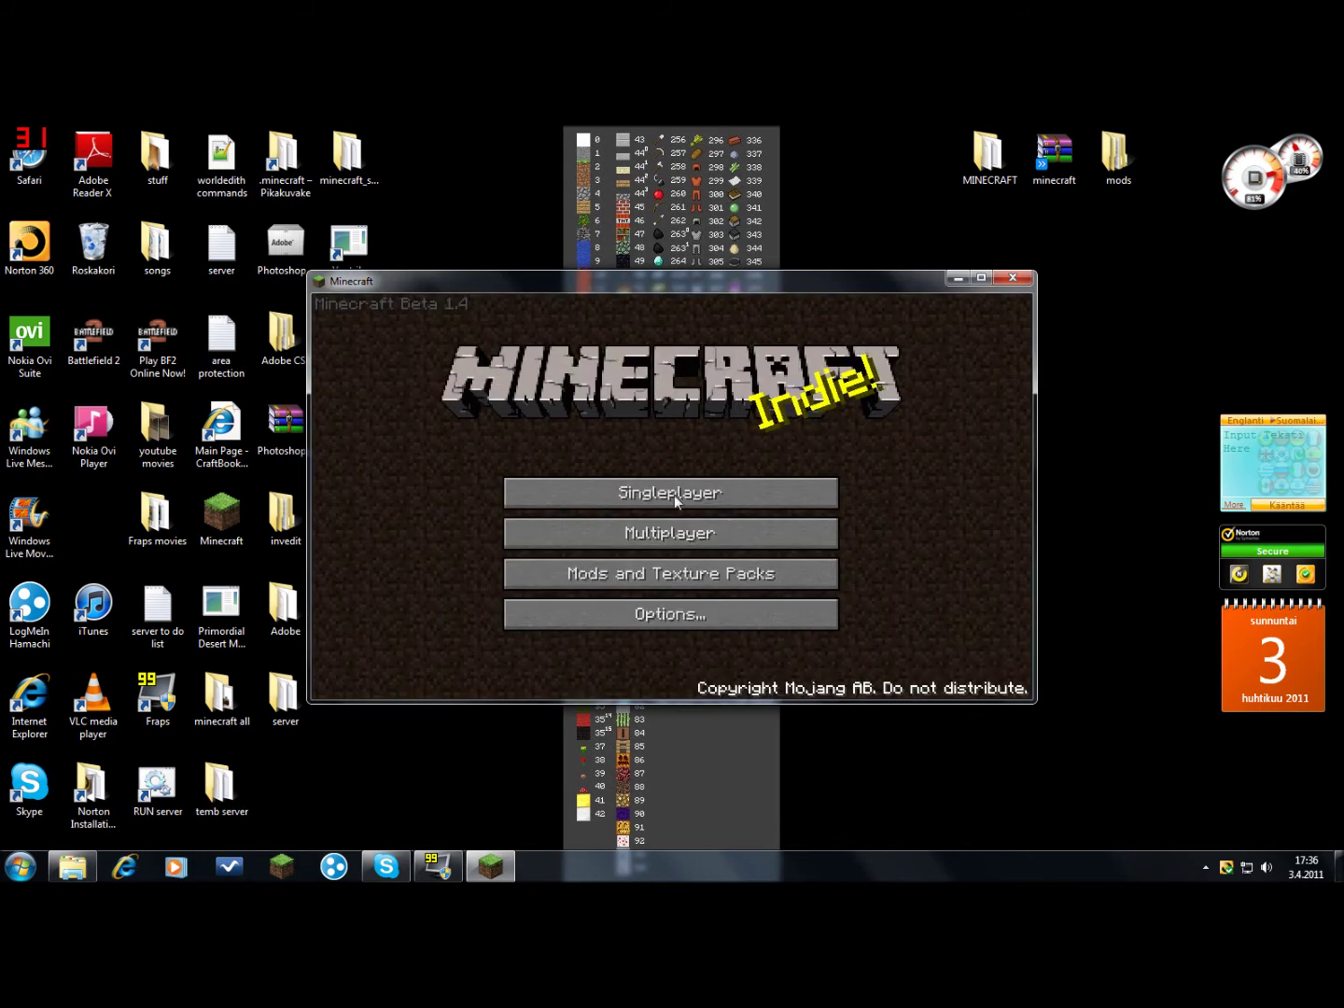
click(659, 498)
double_click(627, 365)
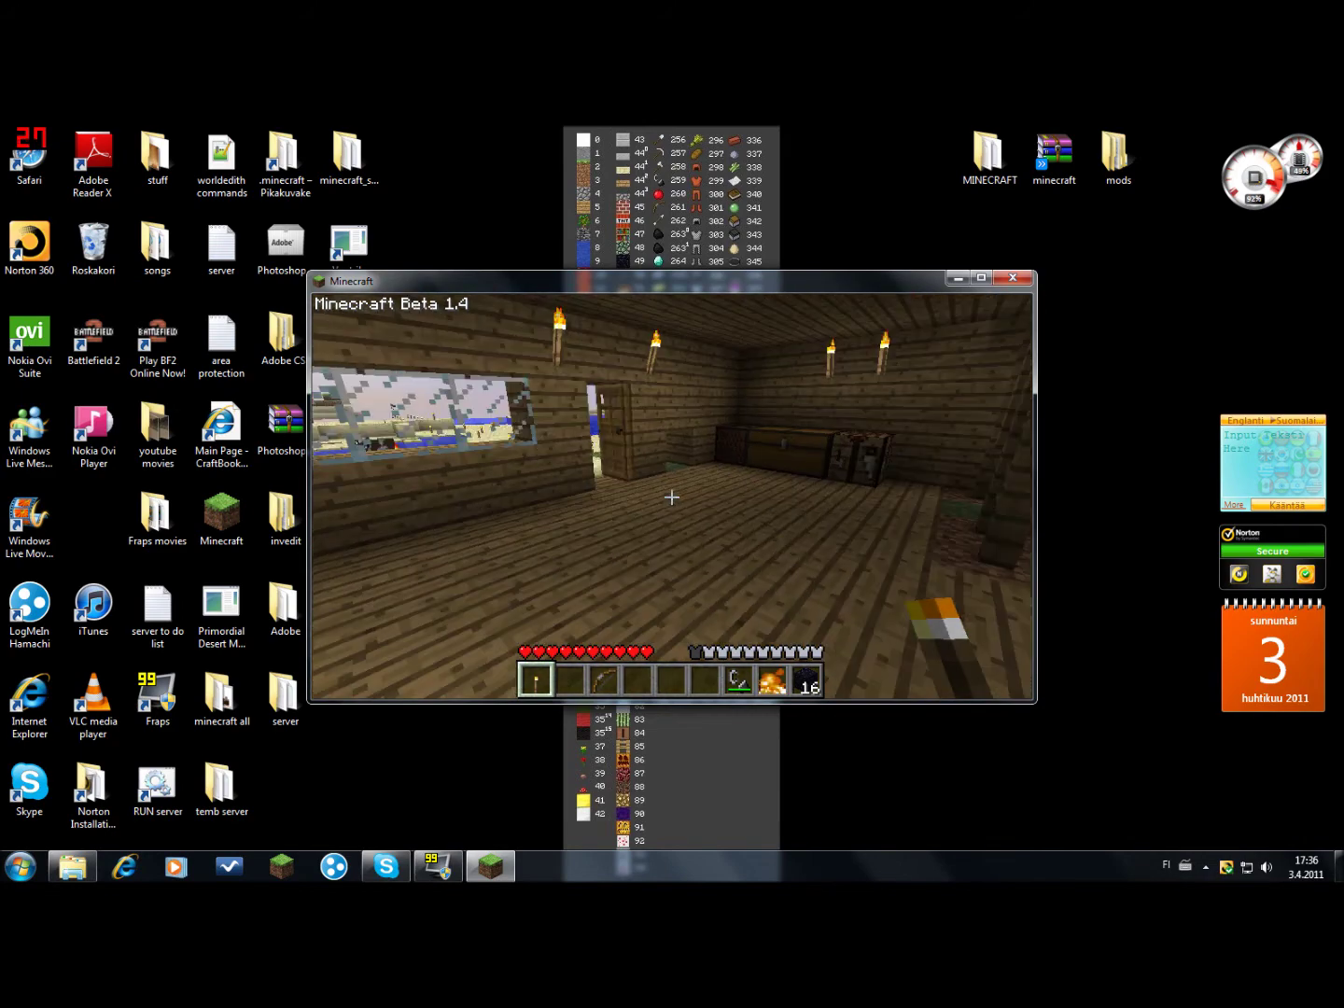
- Turn on the fly mod inside the wooden house and fly outside over the torch-lit sand
key(f)
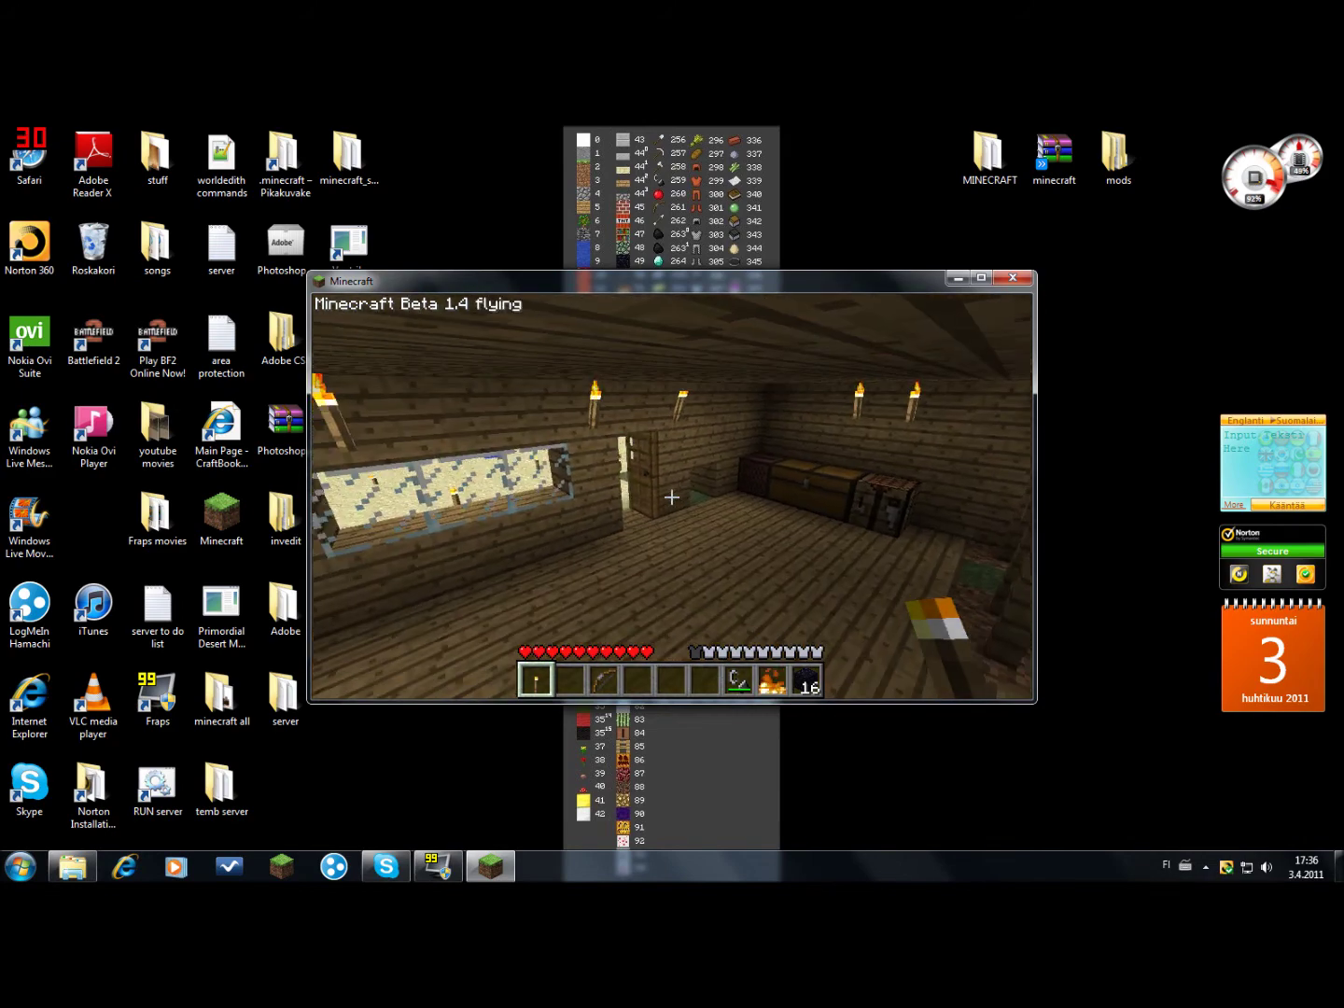
key(w)
key(w)
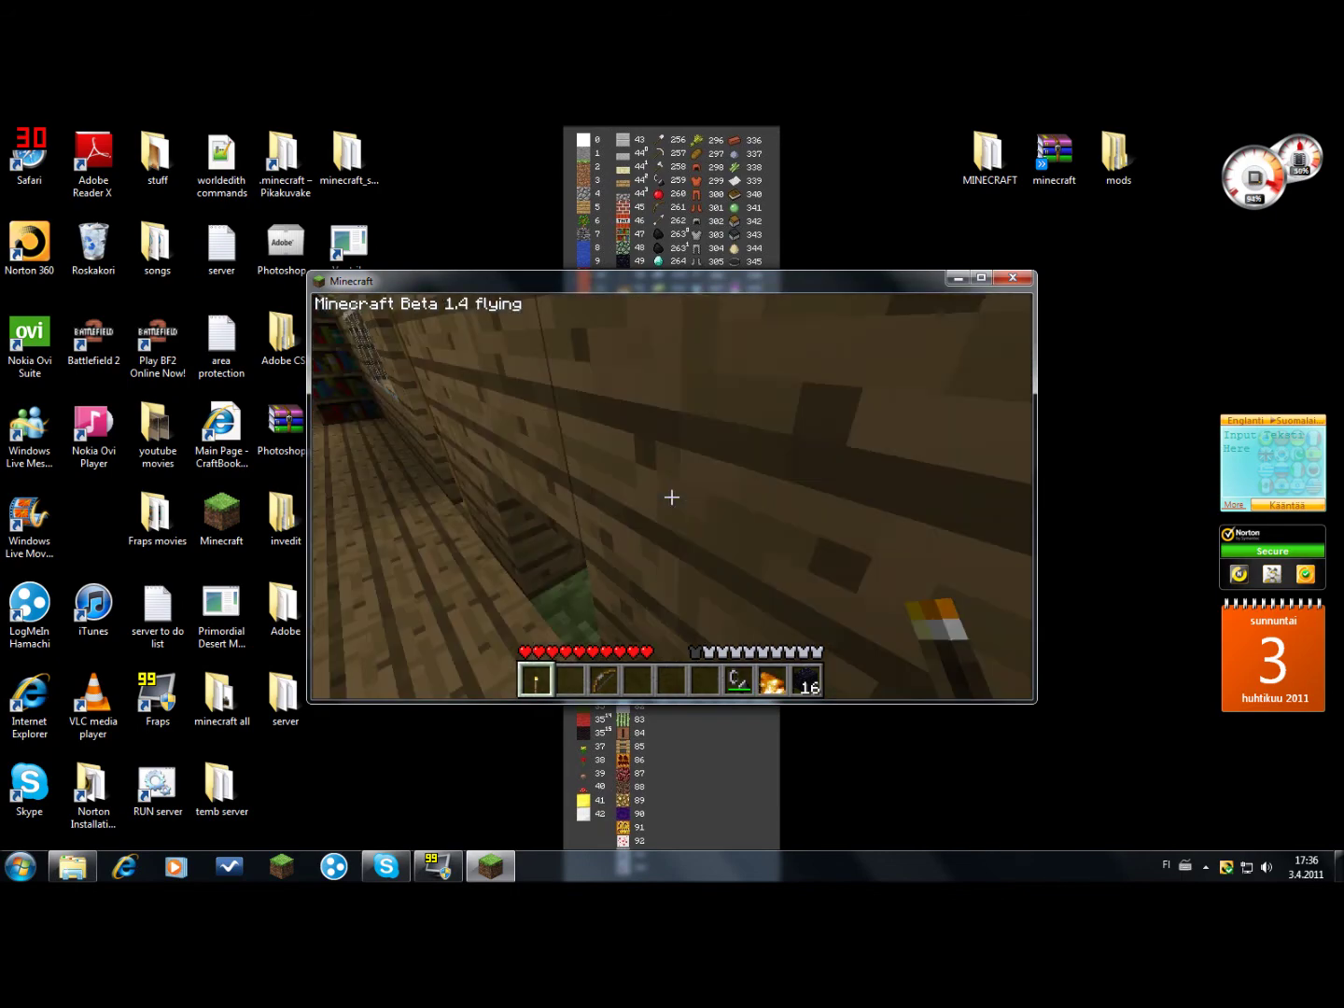
key(w)
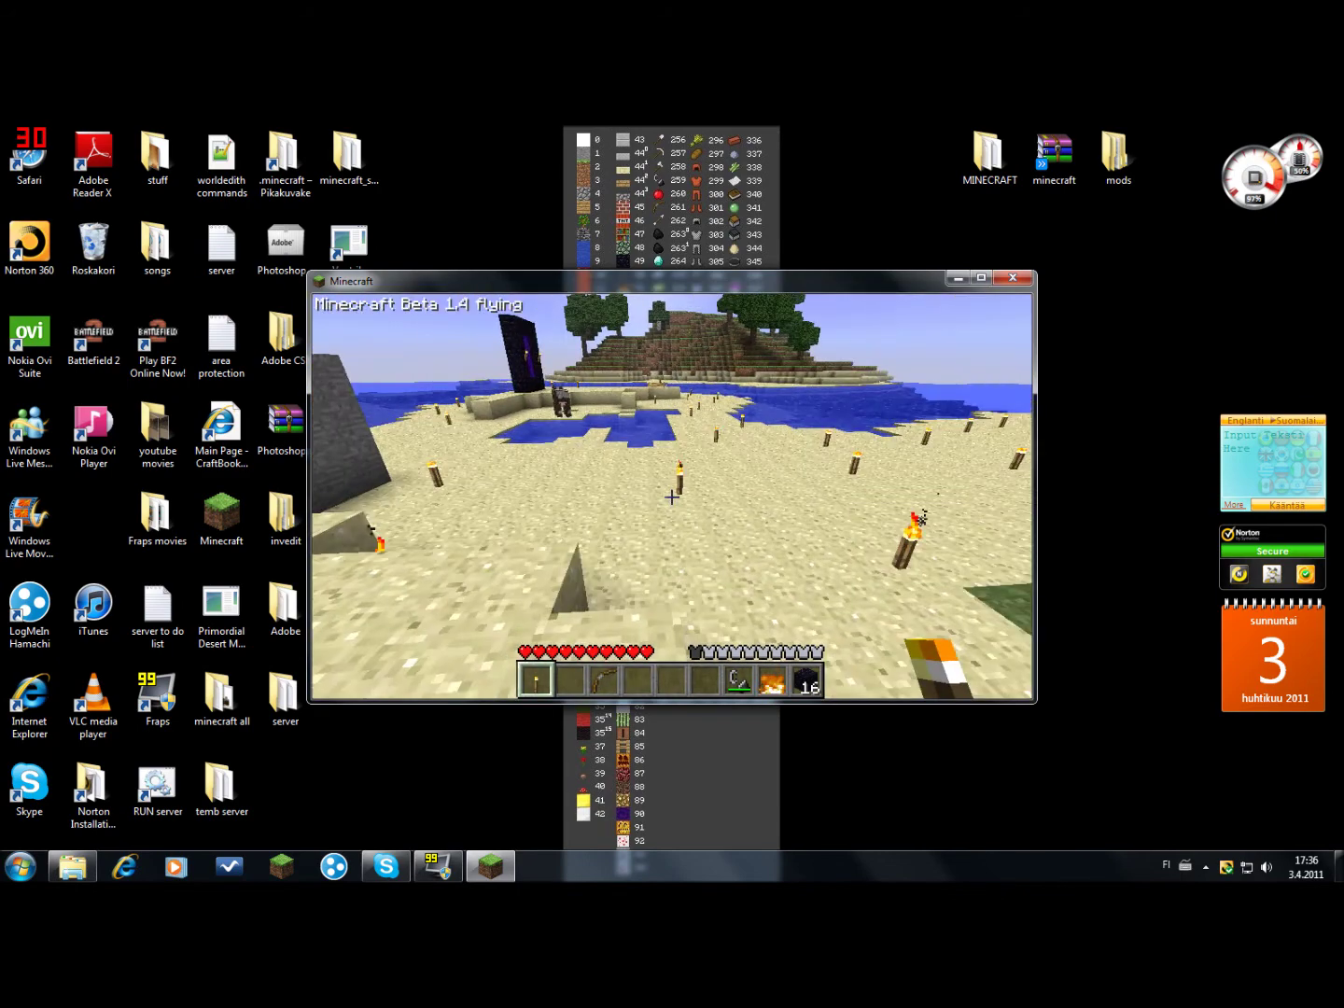
key(e)
key(w)
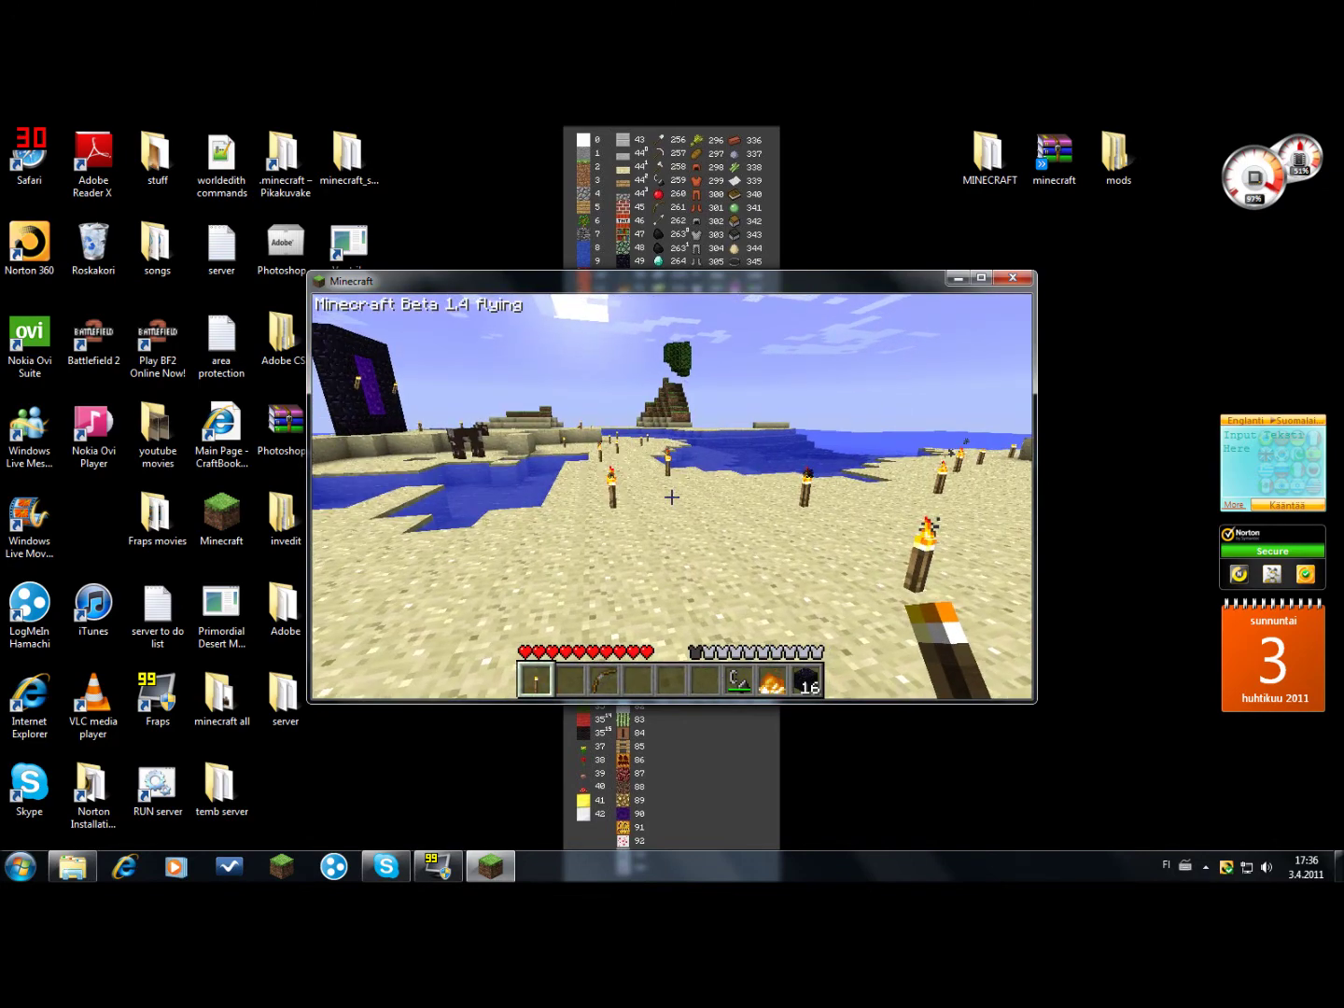
- Return to the wooden house with flying turned off, and save and quit the world to the title screen
key(w)
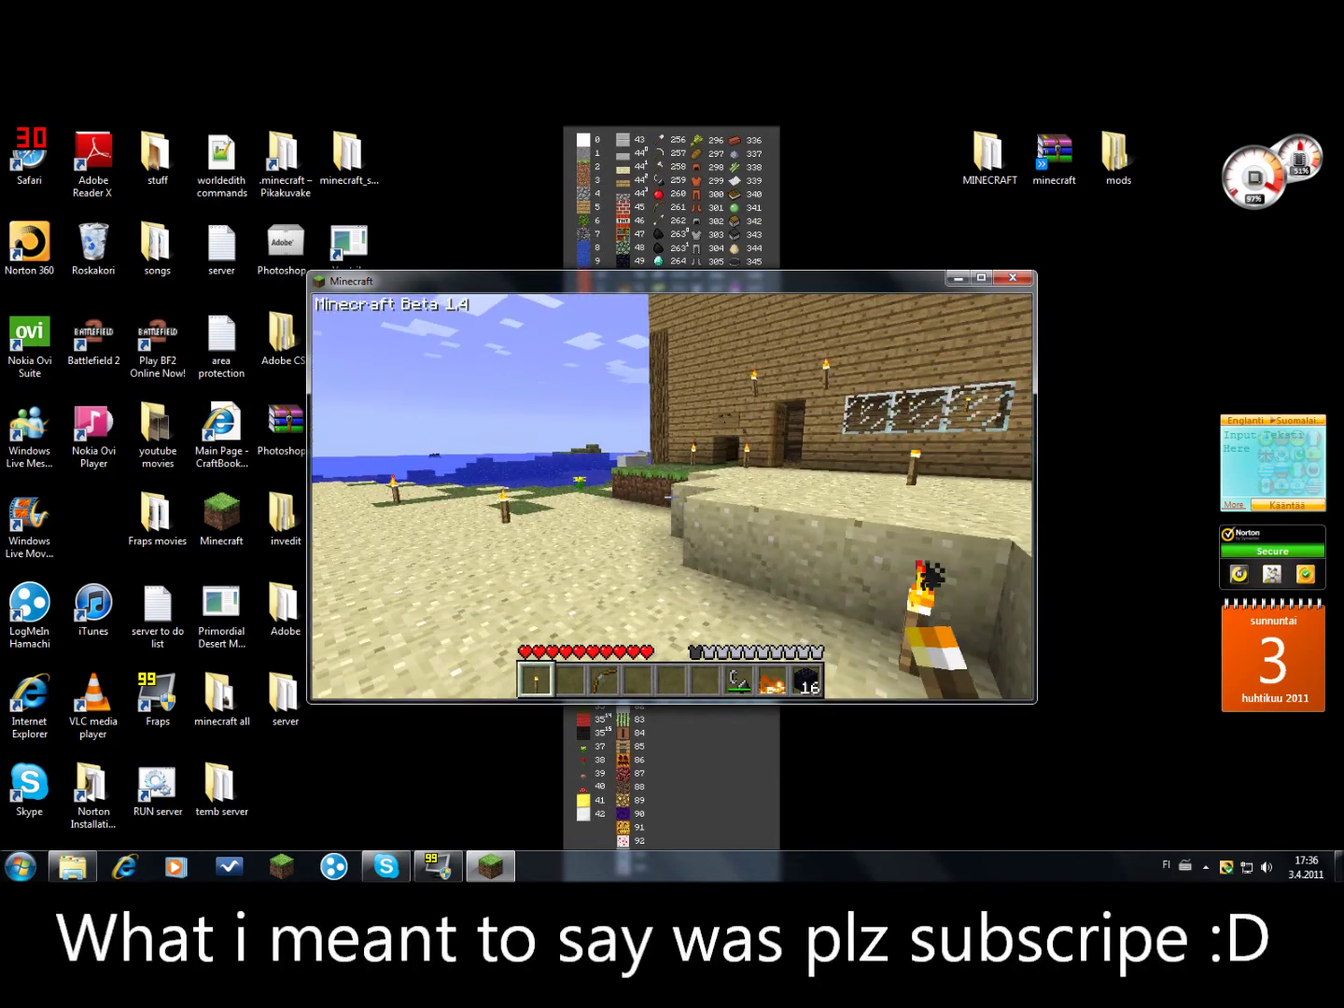
key(Escape)
click(672, 492)
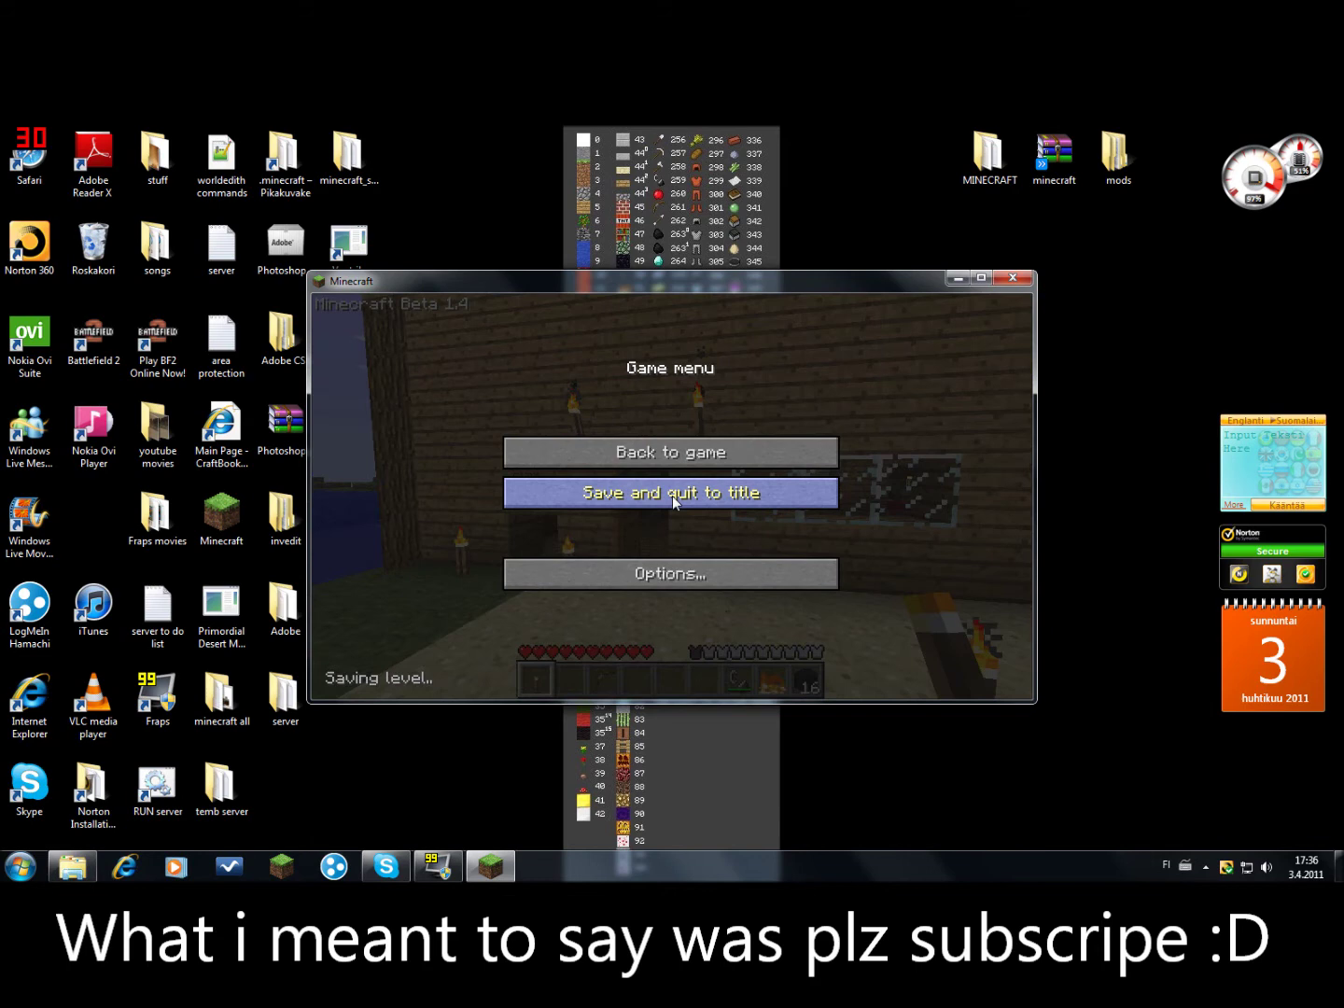